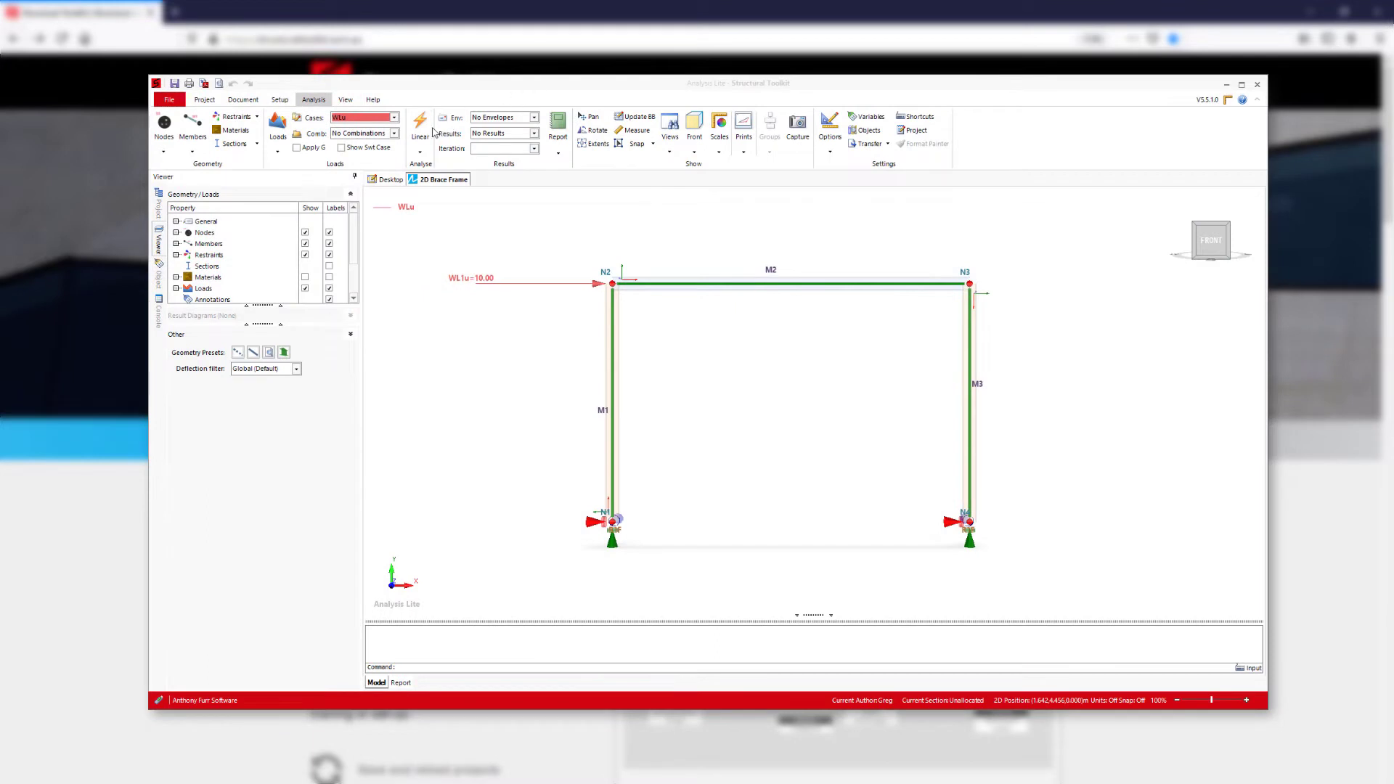
left_click(420, 130)
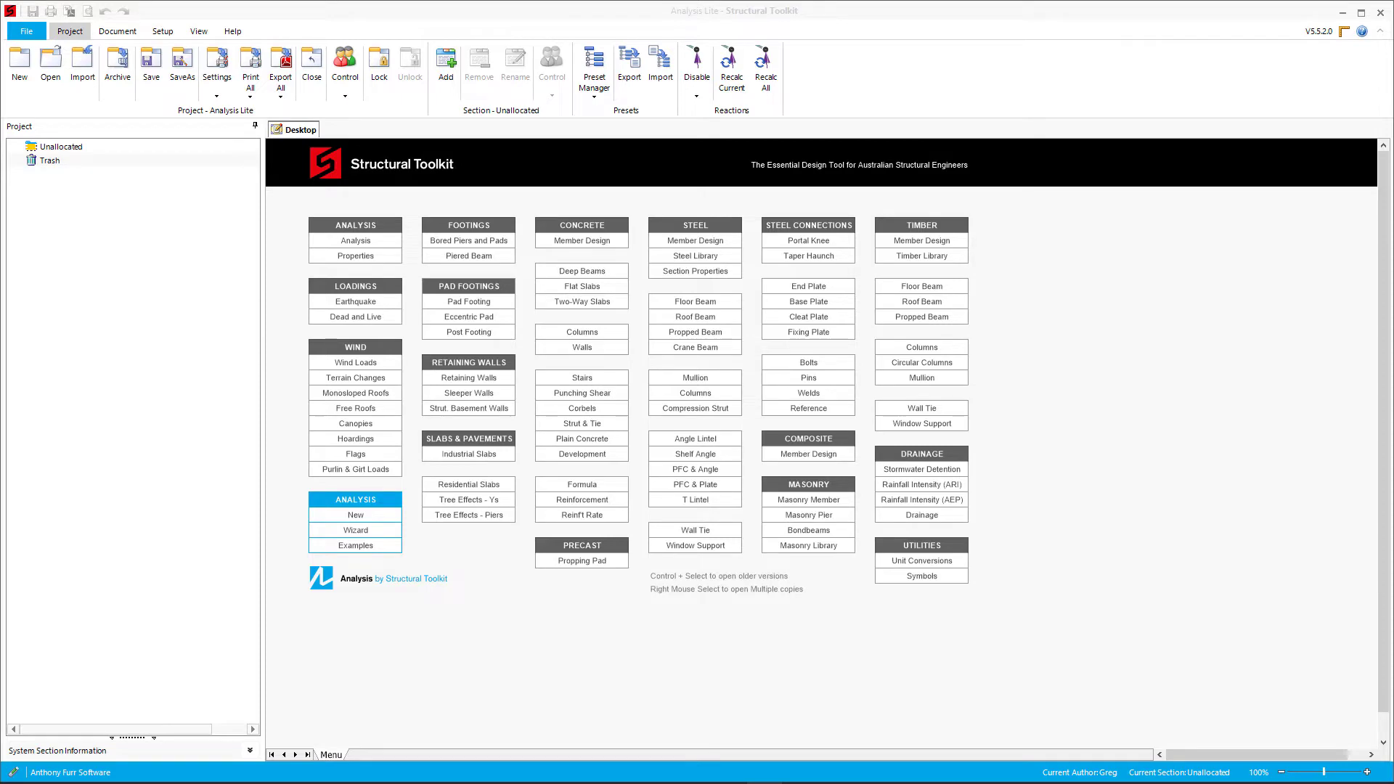
Generate a standard portal frame with the Analysis Wizard, using a 32 m span, 8 m eave height and 5° pitch.
left_click(114, 33)
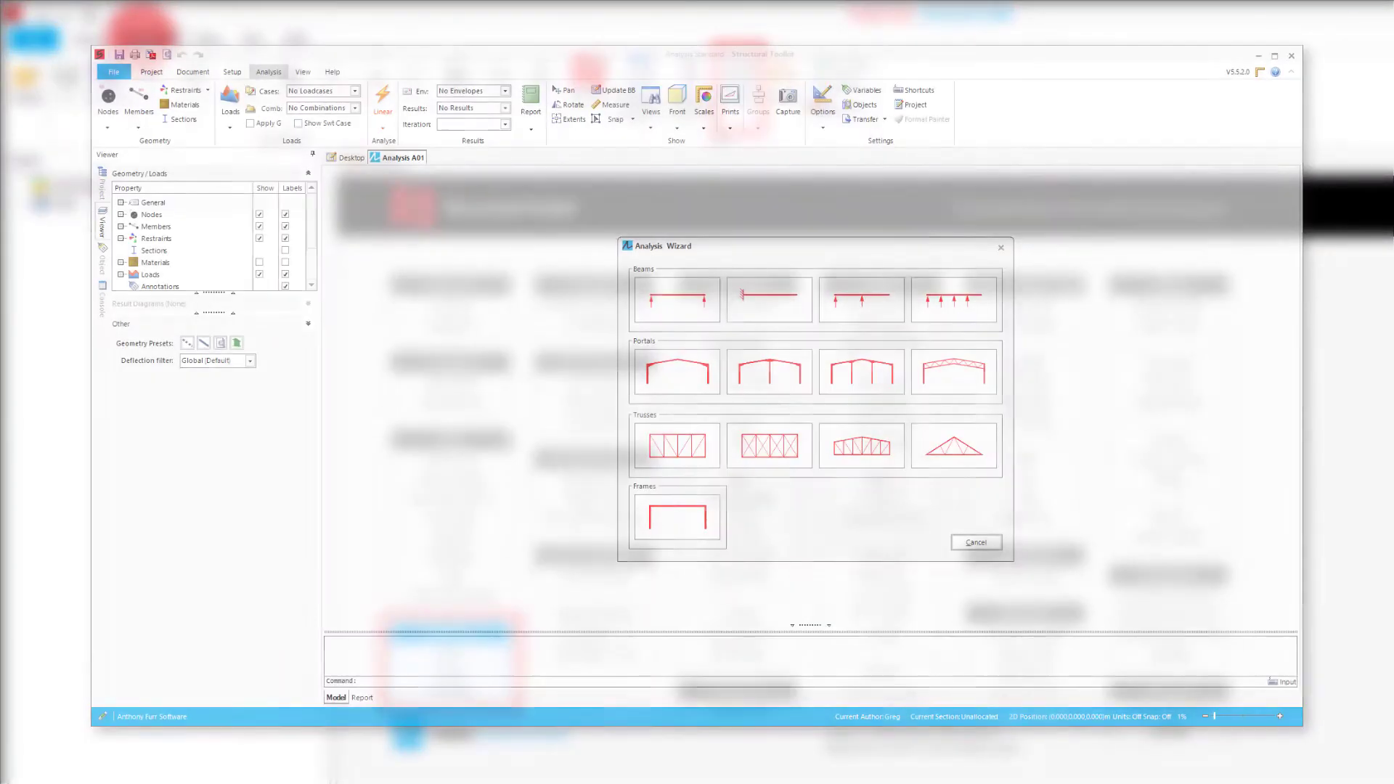
left_click(679, 366)
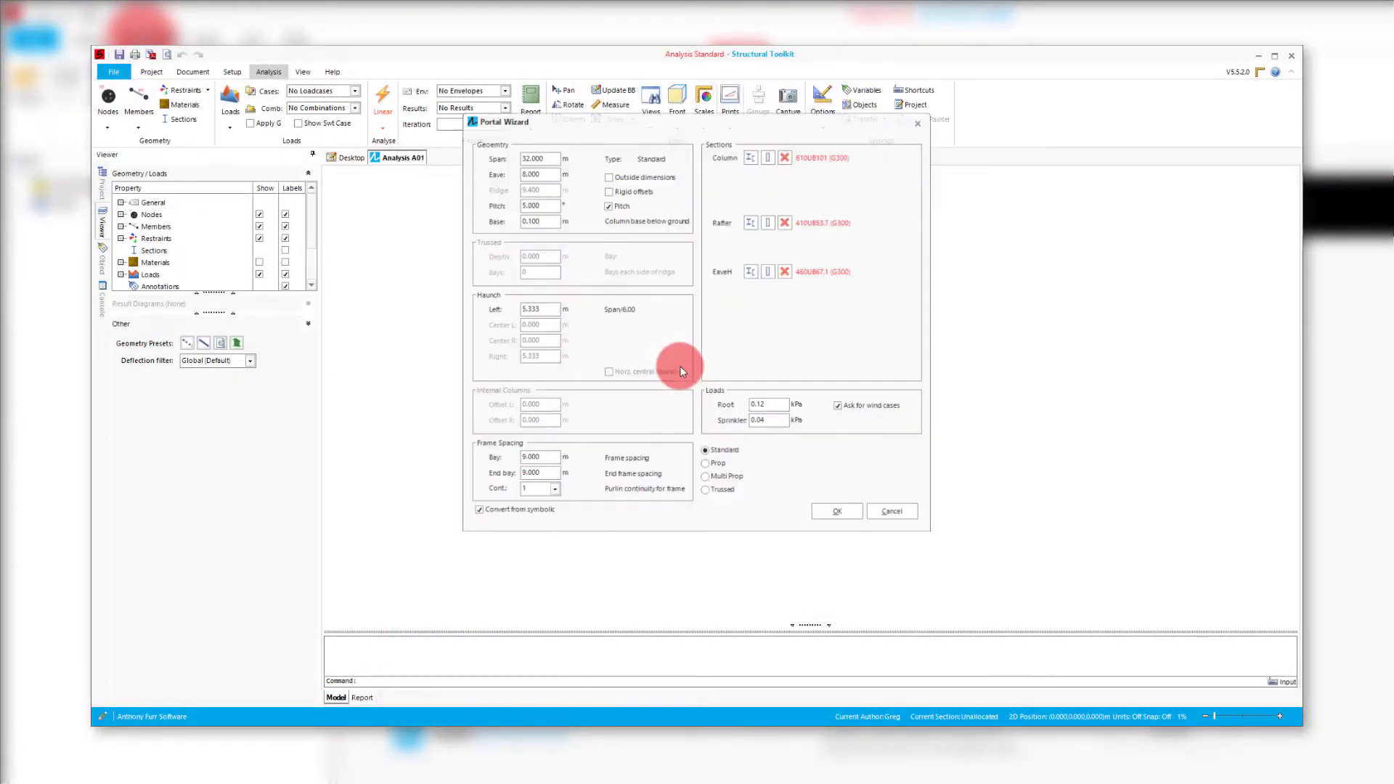
left_click(837, 513)
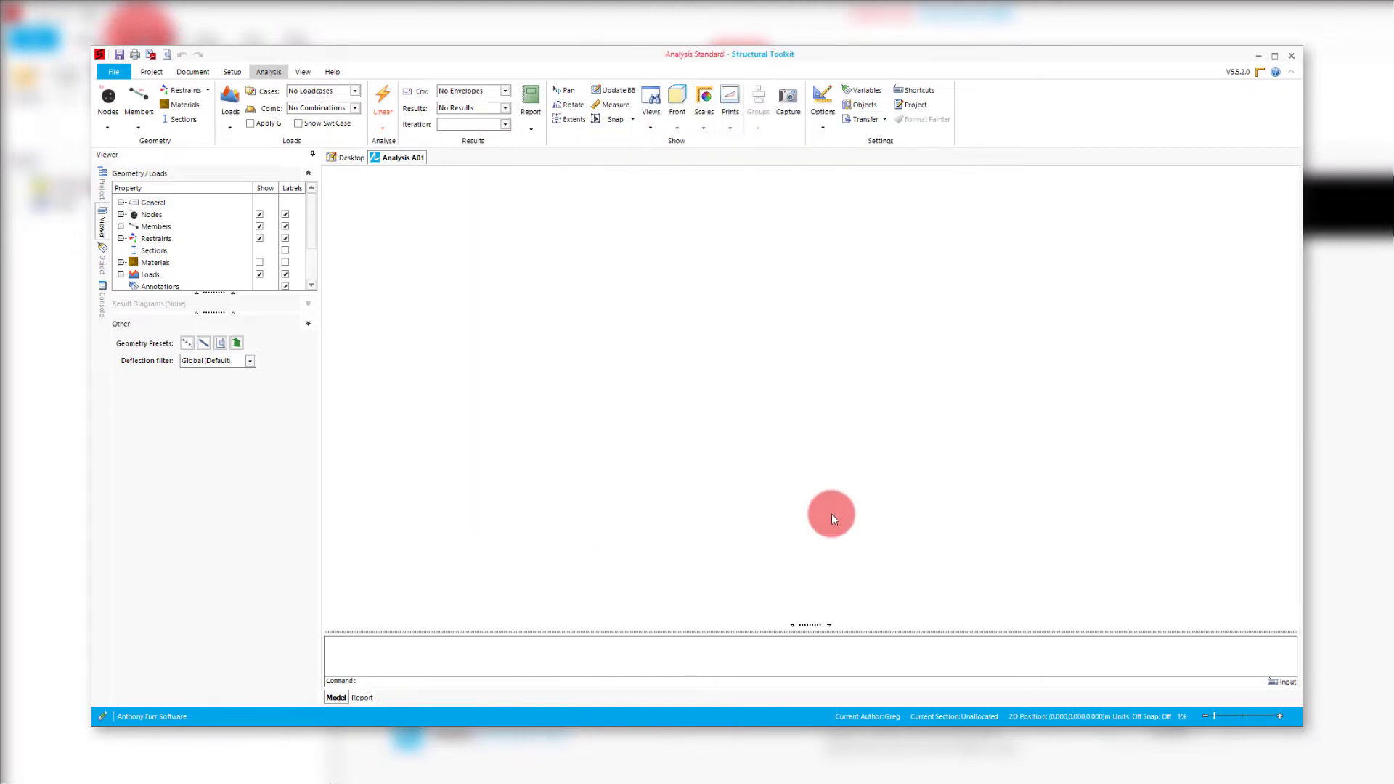
left_click(717, 518)
left_click(698, 410)
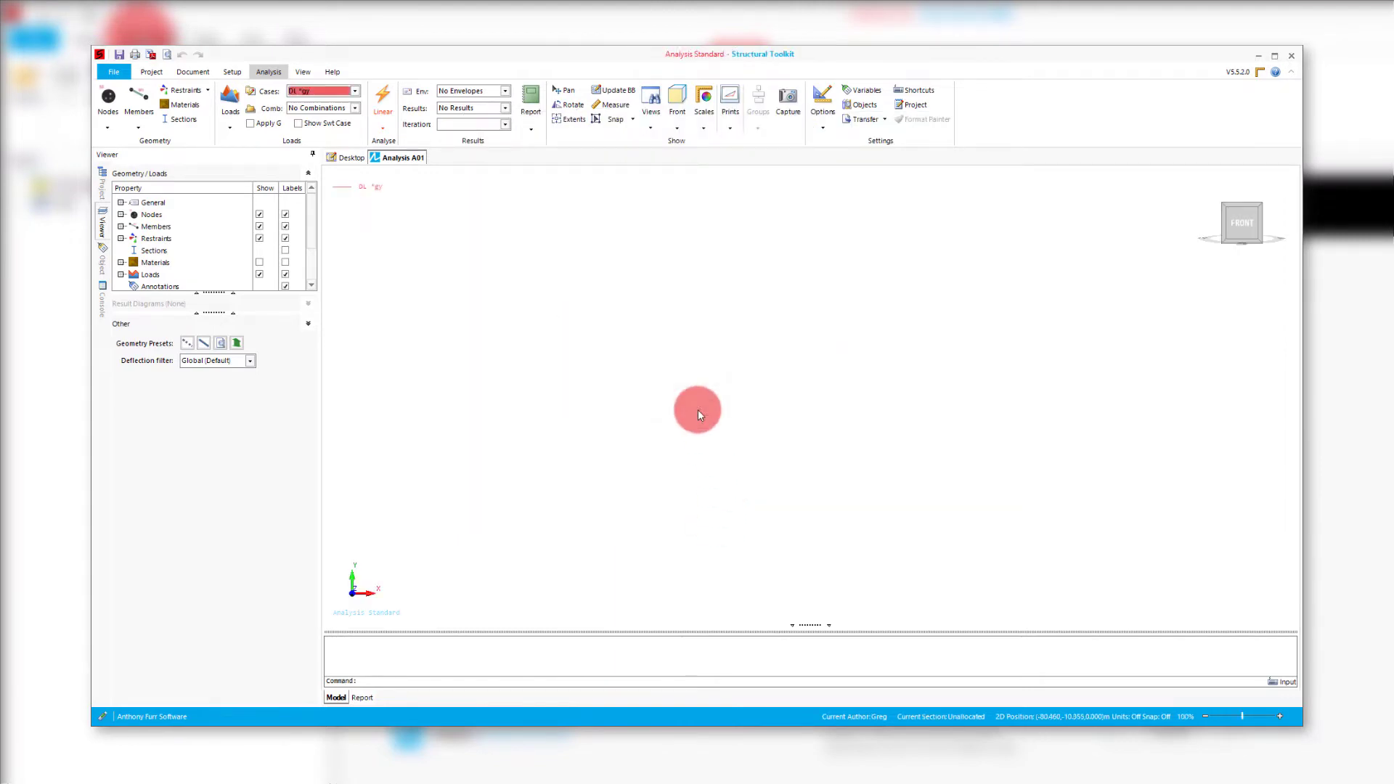
left_click(743, 416)
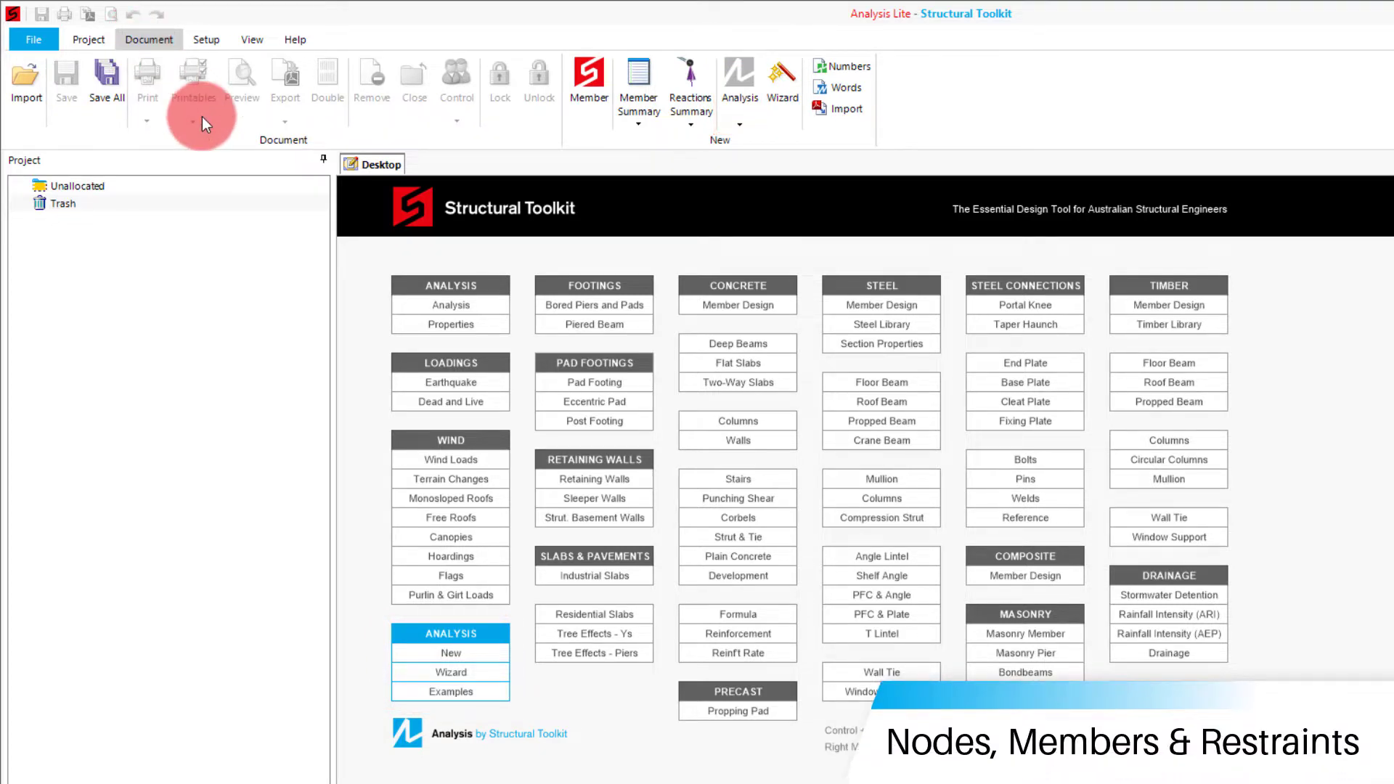
Create a new analysis document and name it Brace Frame.
left_click(458, 652)
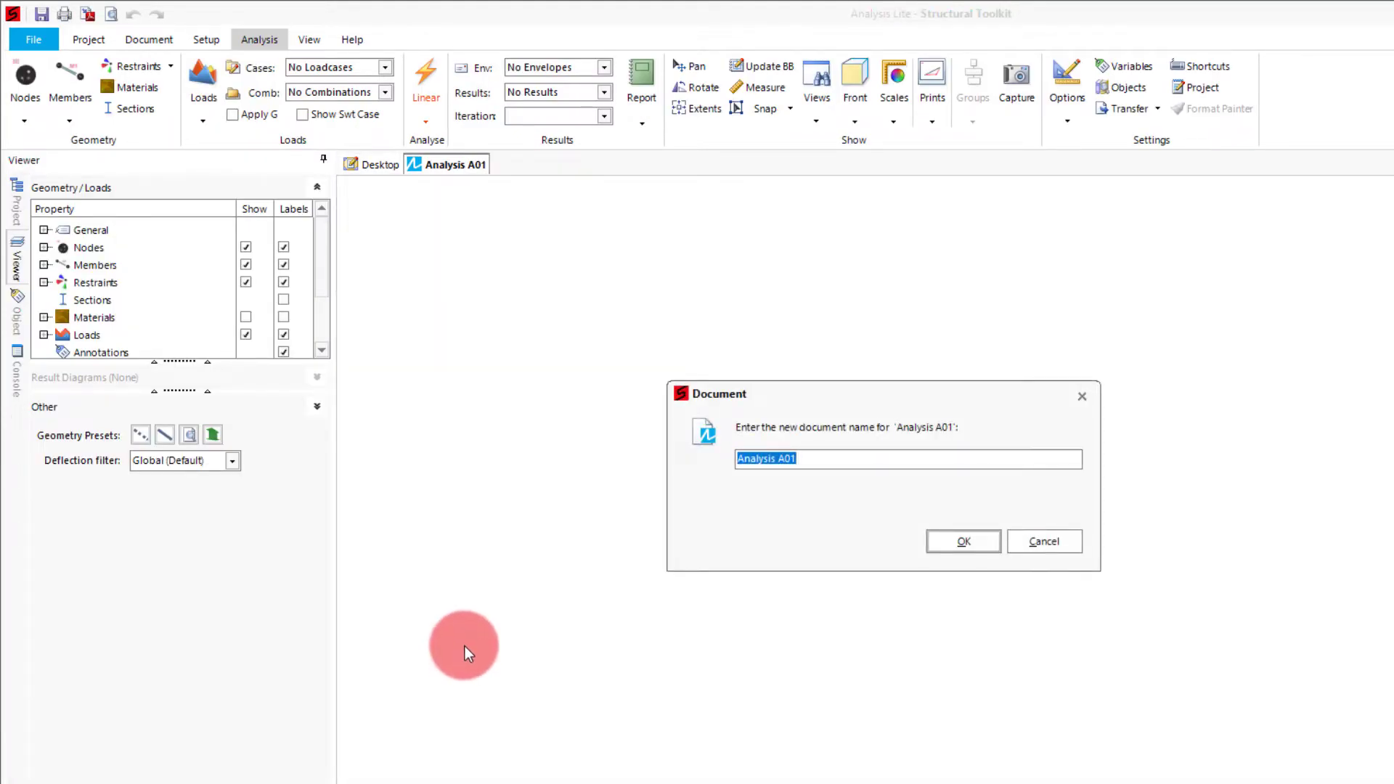
type("Brace Frame")
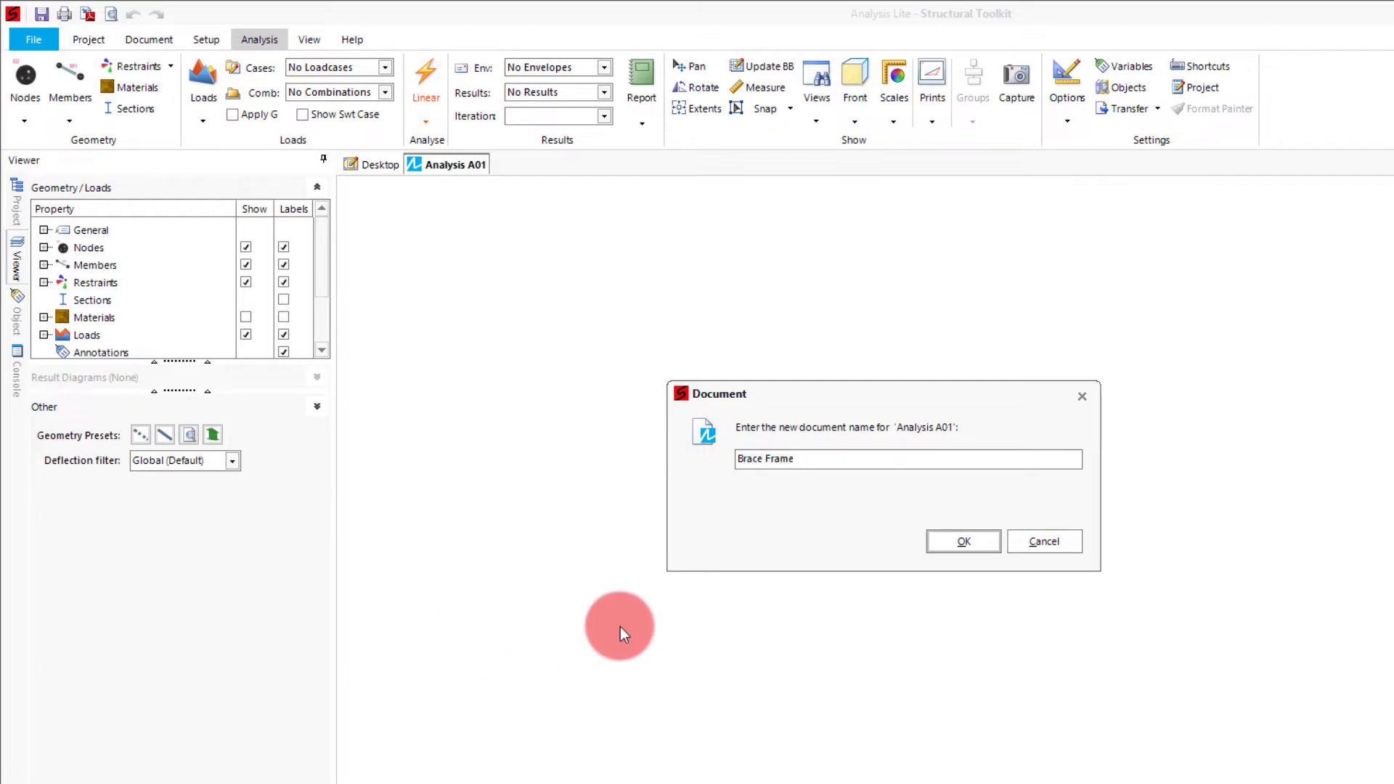
left_click(975, 547)
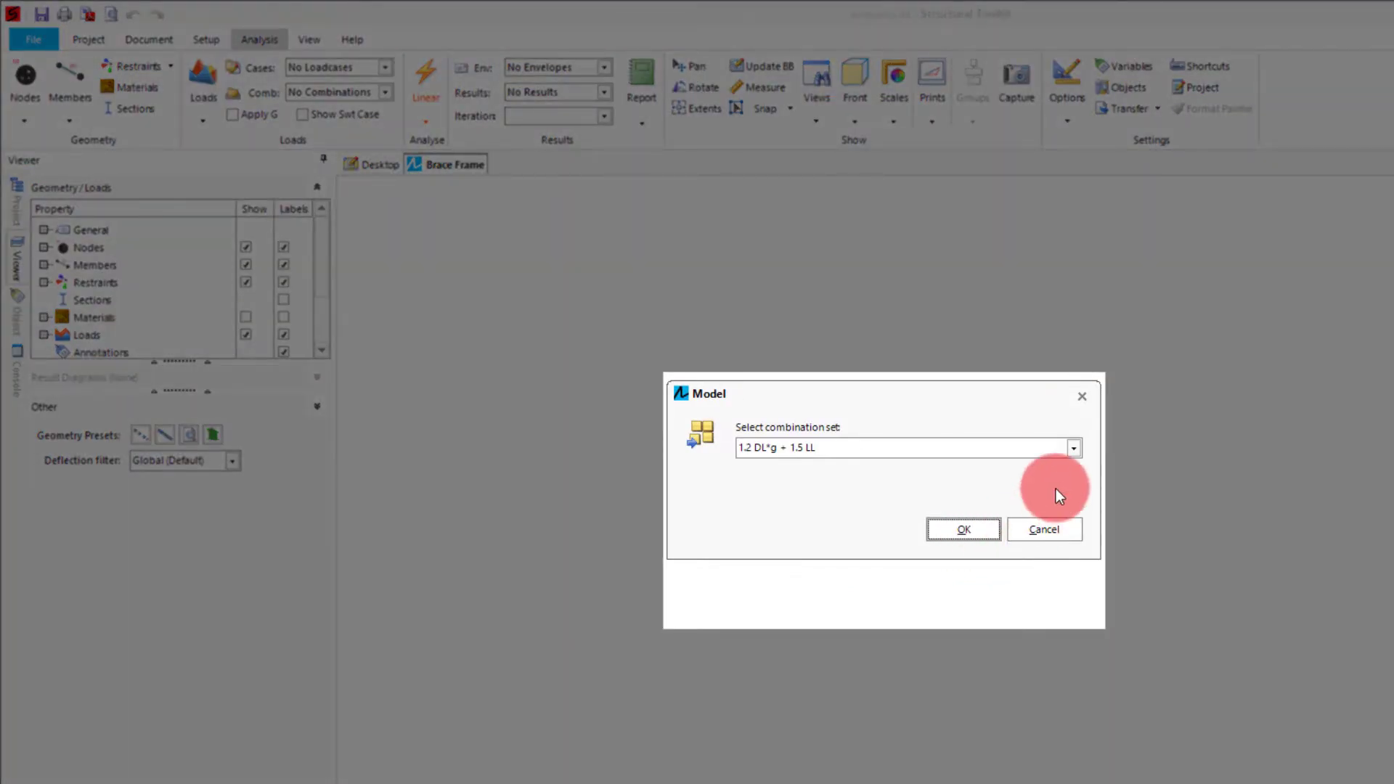
Apply the combination set 1.35 DL*g, 1.2 DL*g + 1.5 LL, 0.9 DL*g + WLu to the model and dismiss the drawing tips.
left_click(1074, 449)
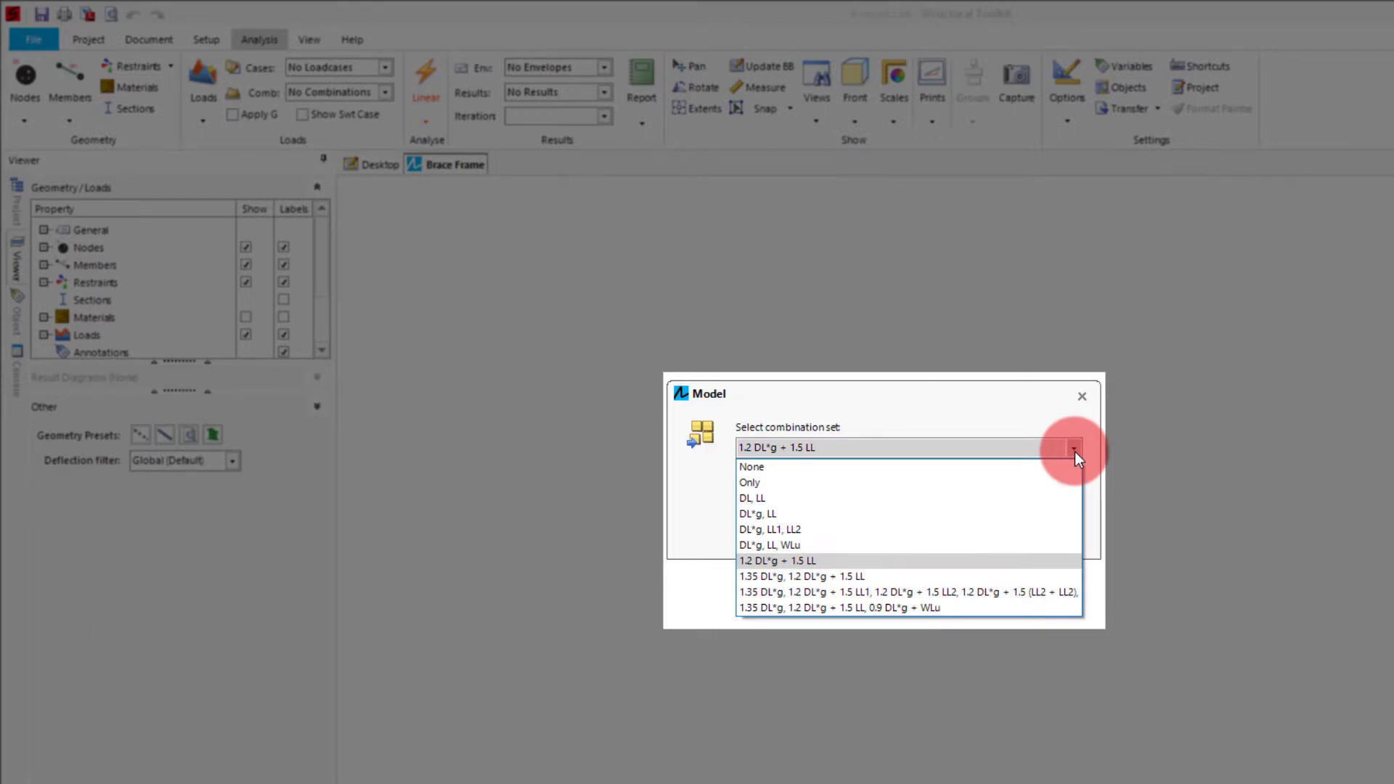
left_click(934, 608)
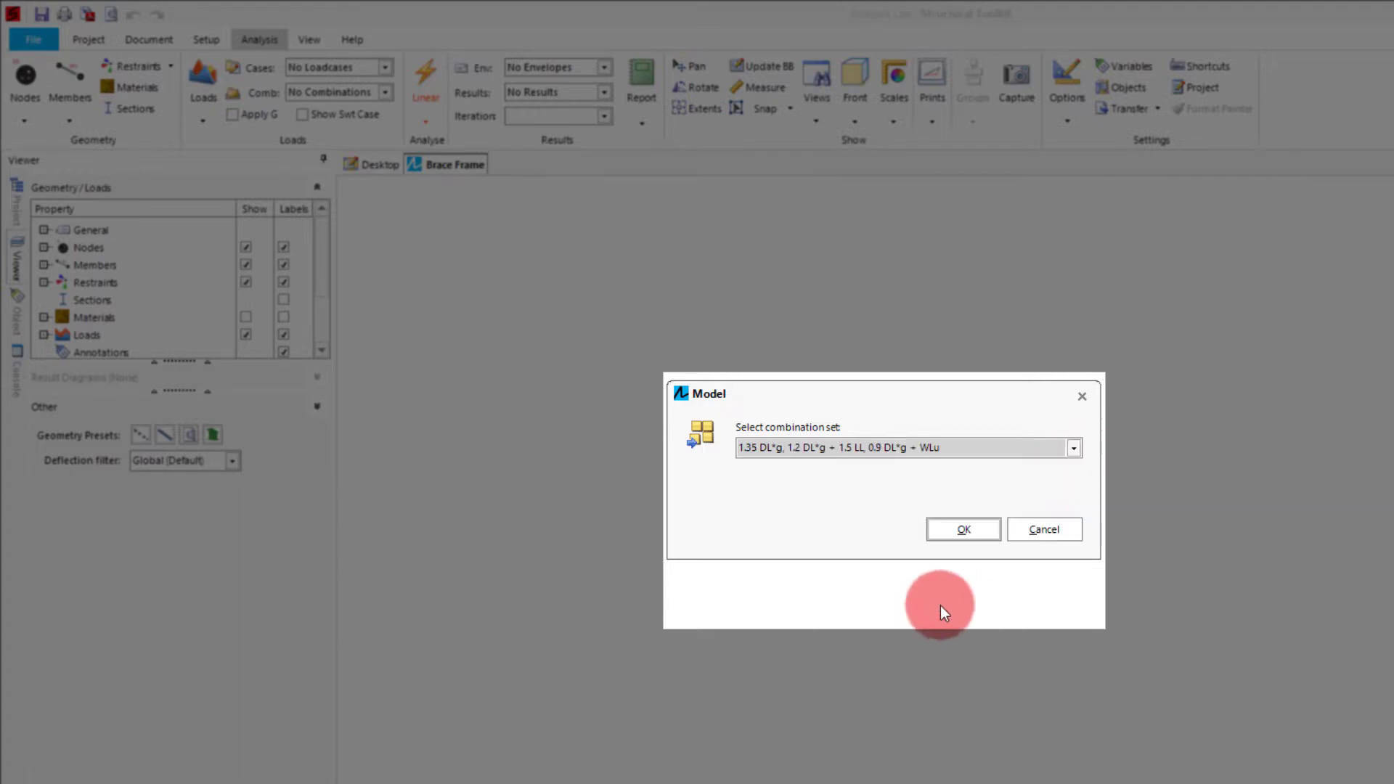
left_click(964, 538)
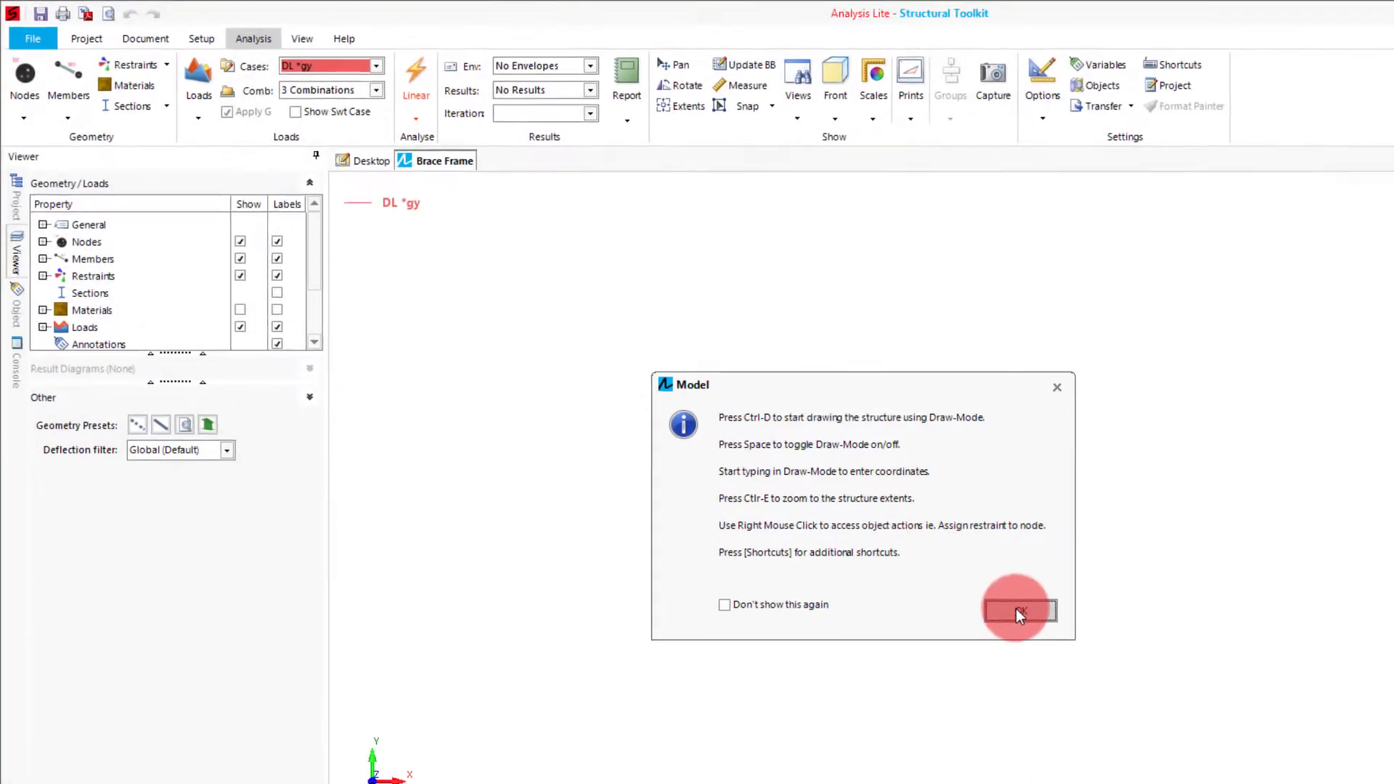
left_click(1045, 625)
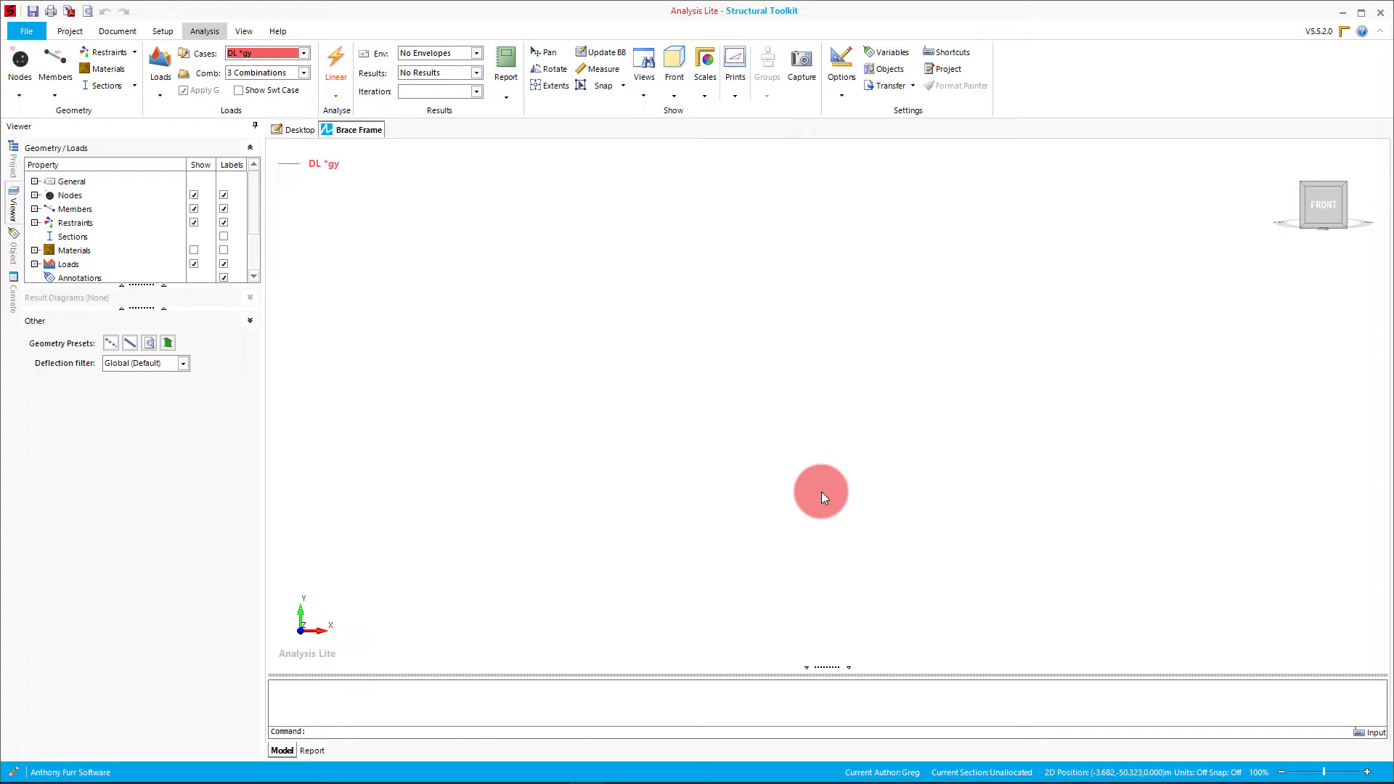
Start Draw-Mode and place the first node at coordinates @0,0.
key("space")
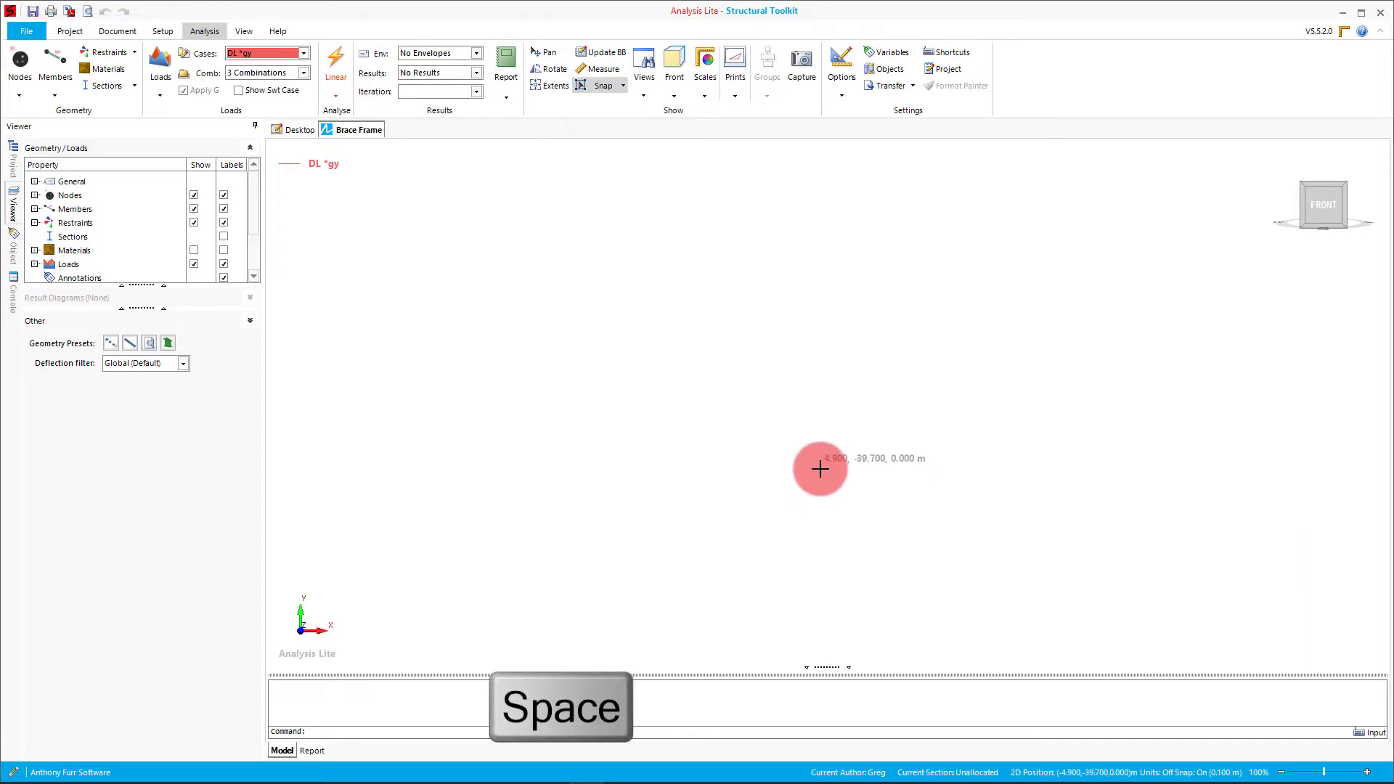
key("space")
key("space")
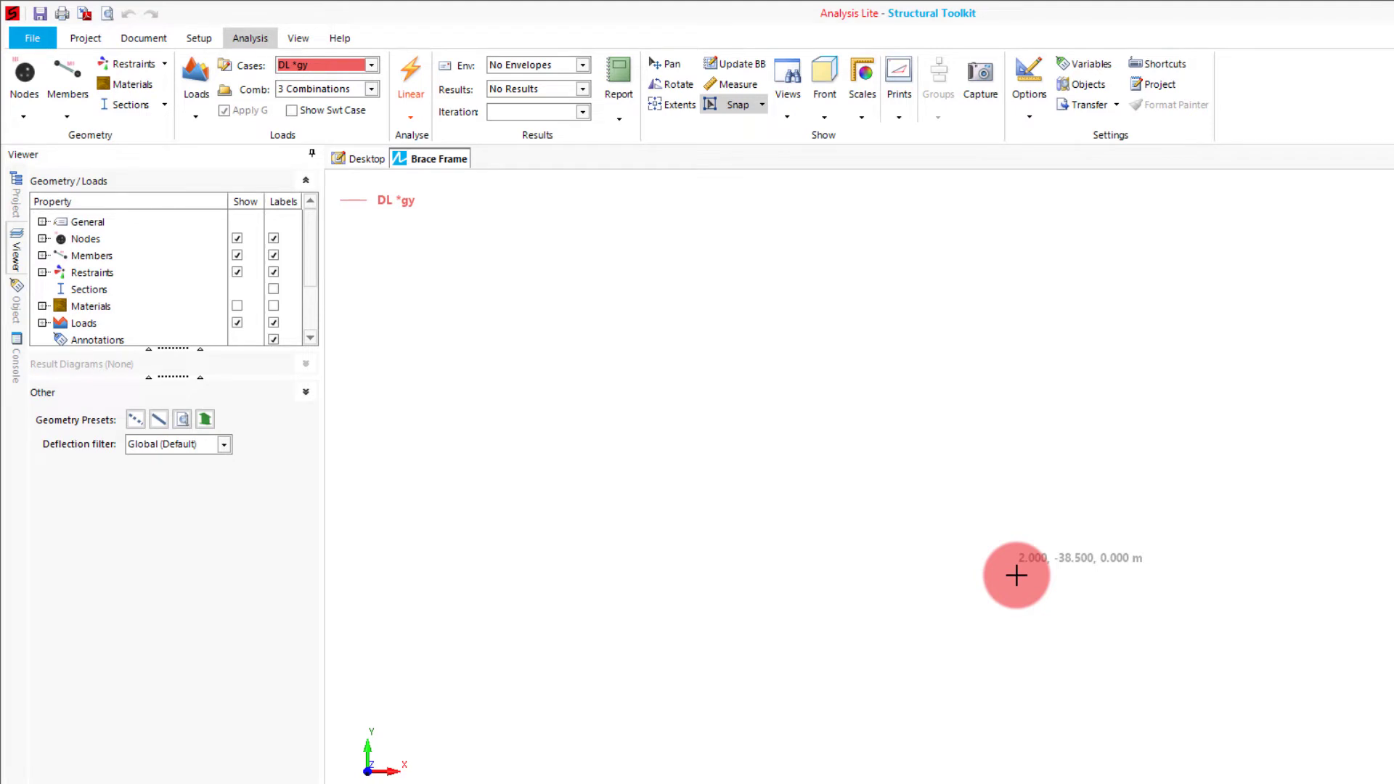
key("shift+2")
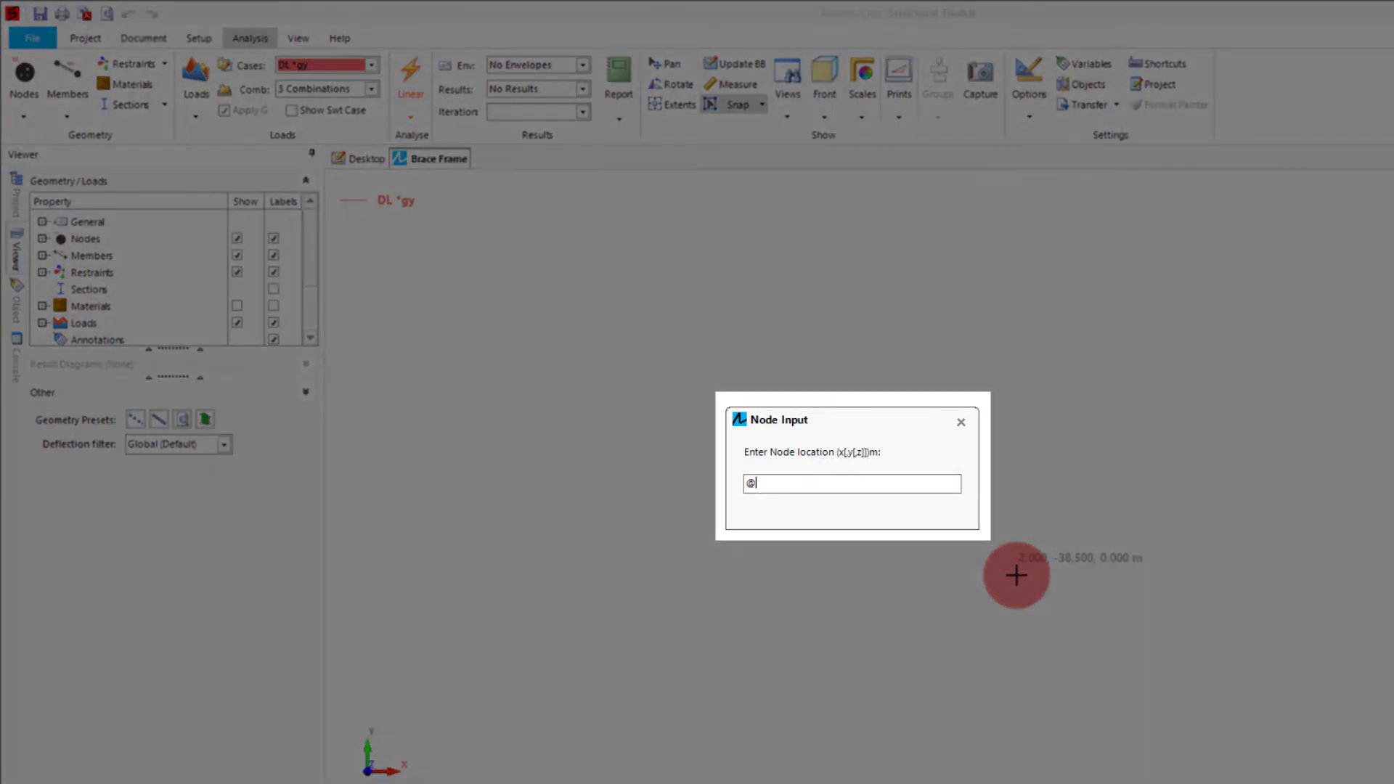
type("0,0")
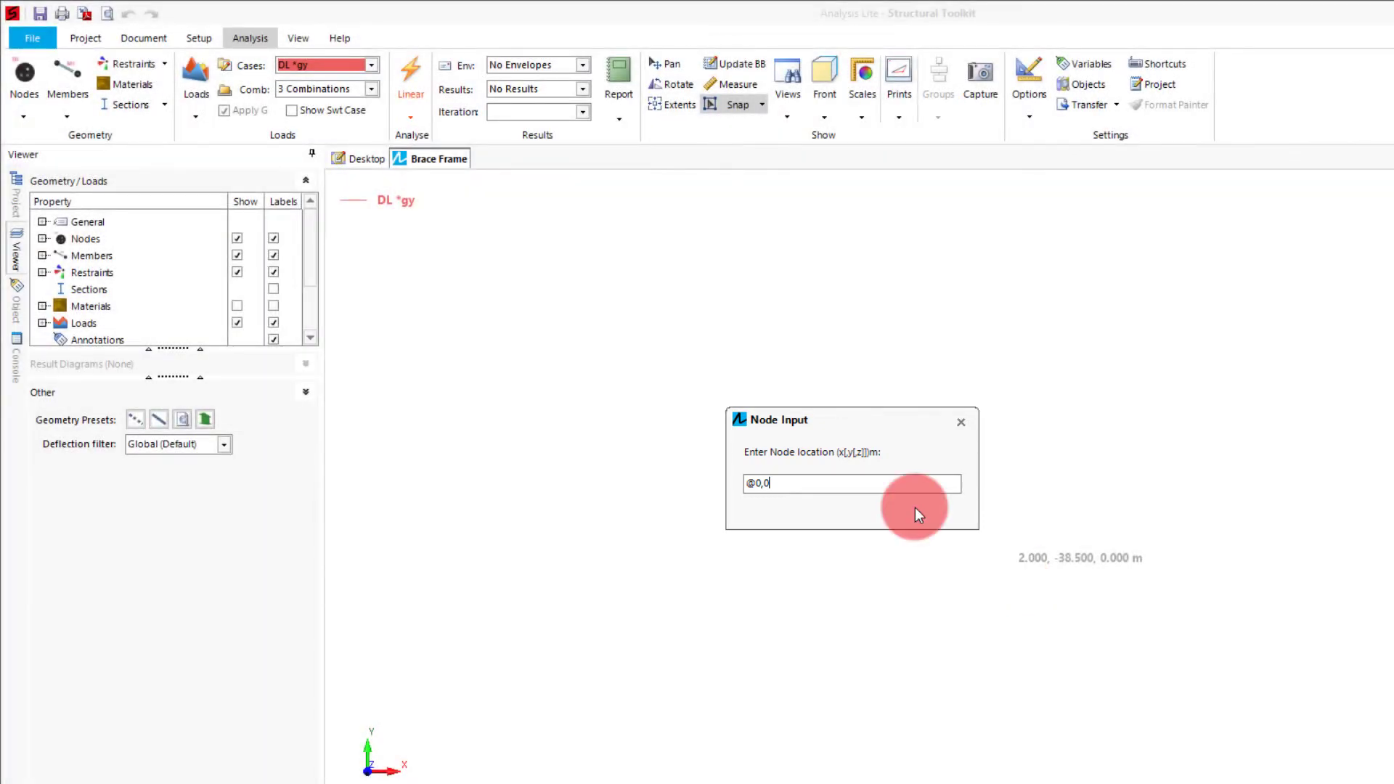
key("Return")
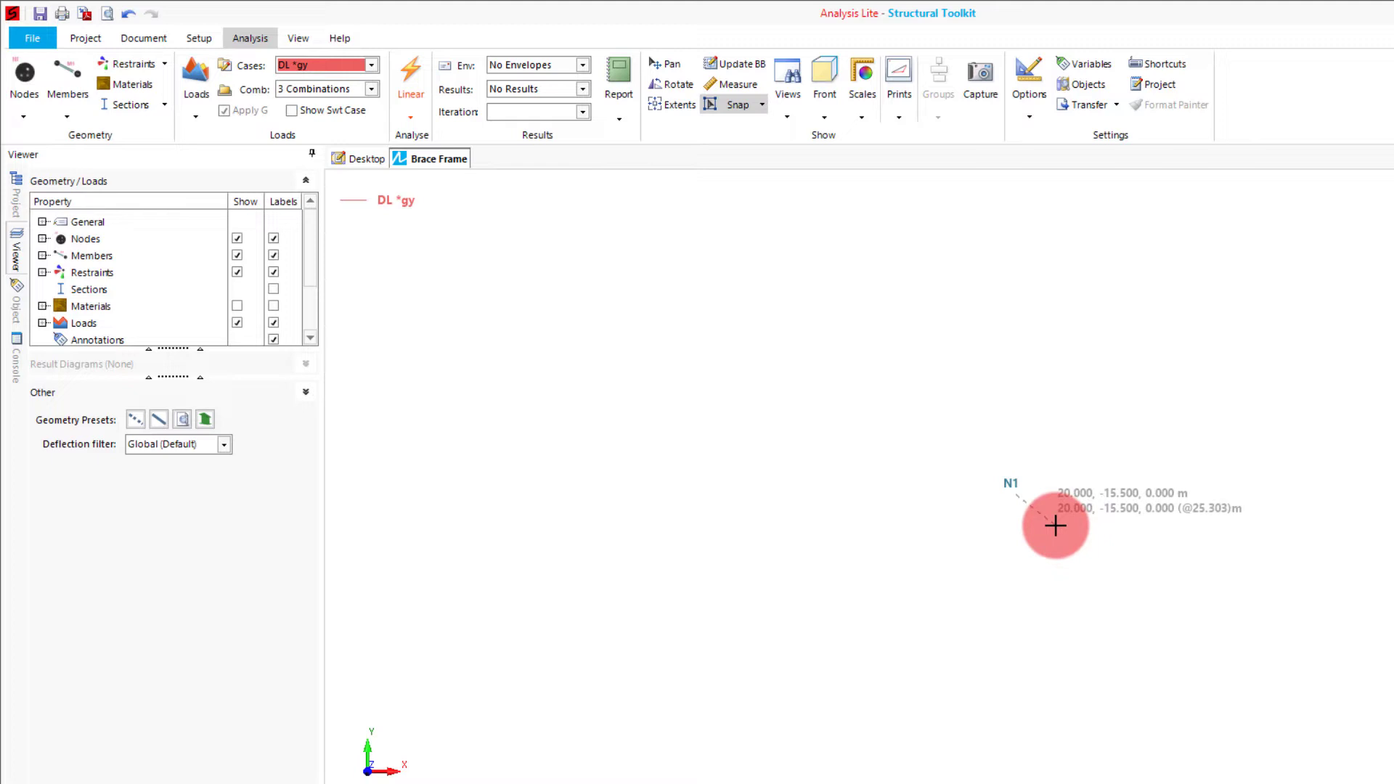
Draw the first column by placing a node at @0,3 with a member generated from the last node, and leave Draw-Mode.
type("@")
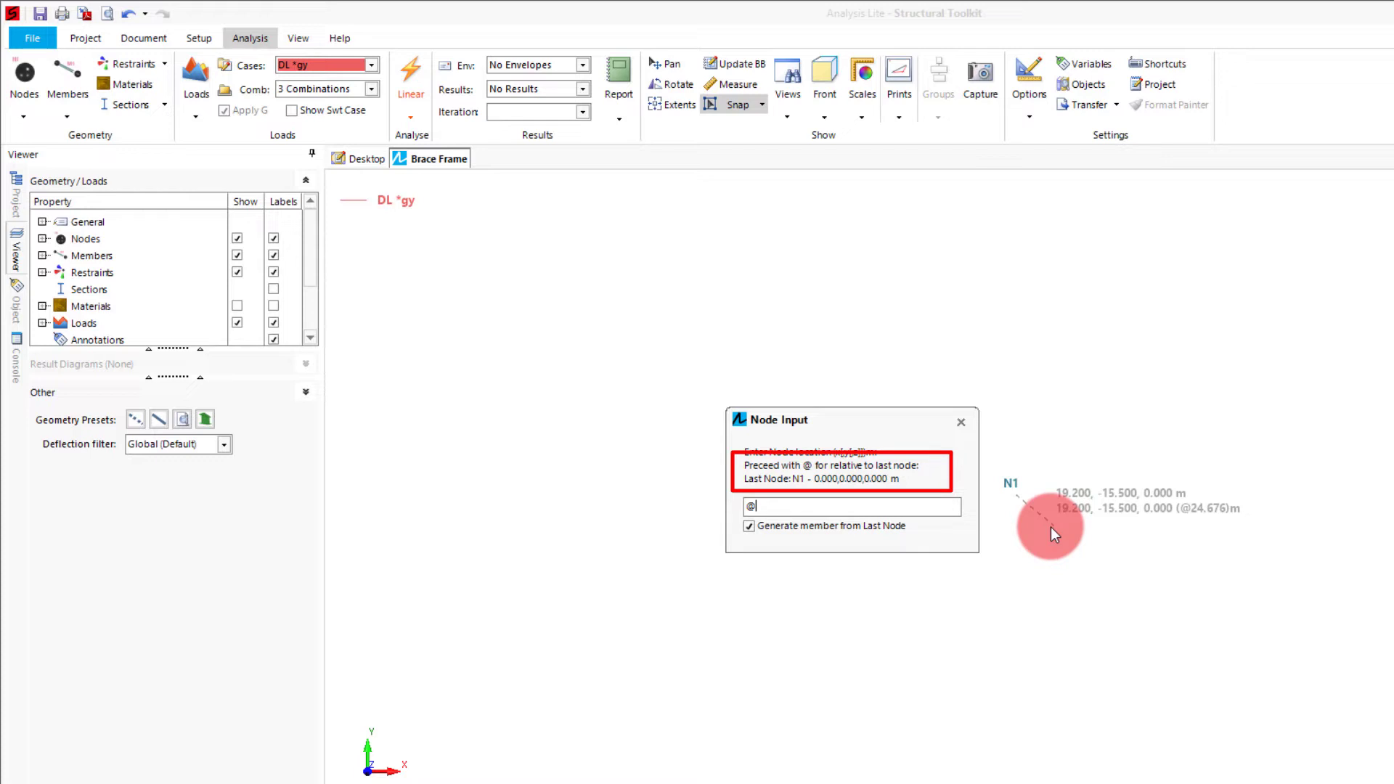
type("0,3")
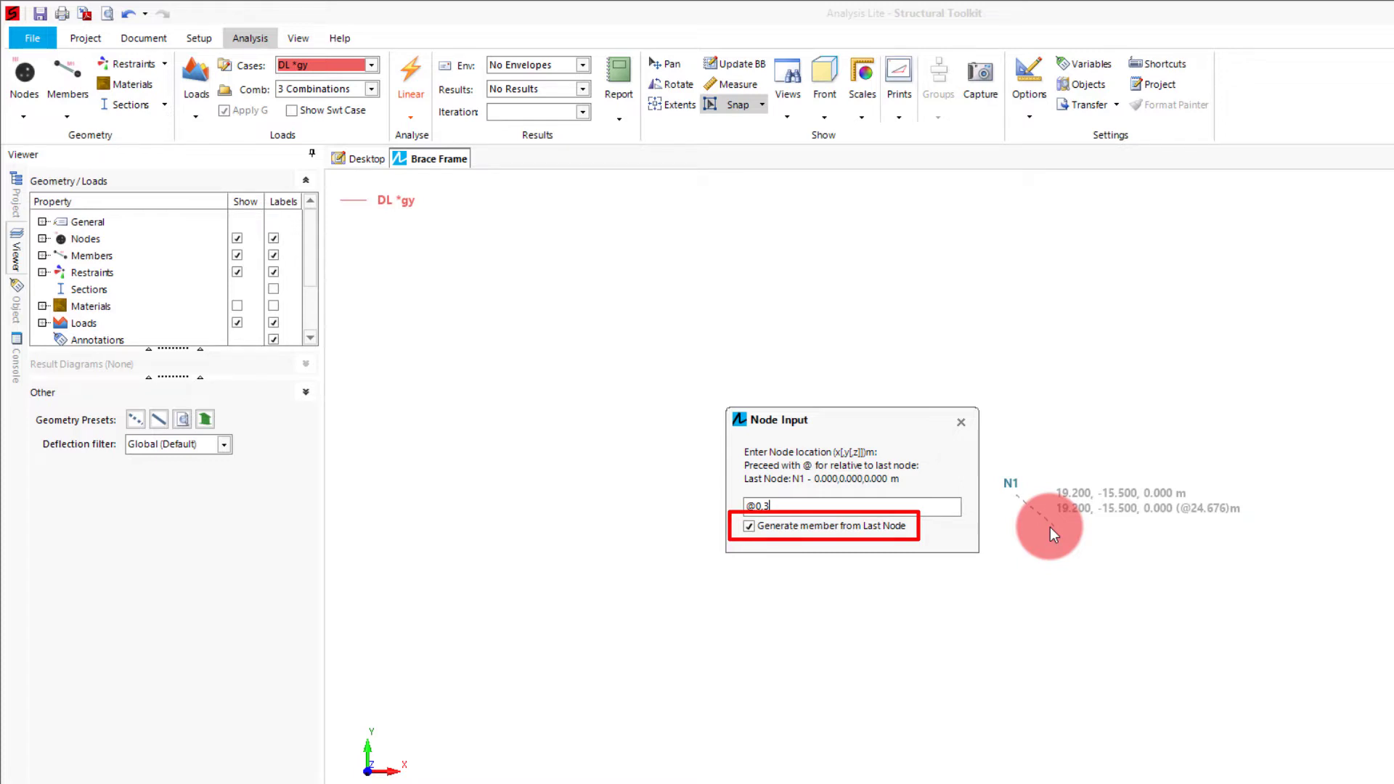
key("Return")
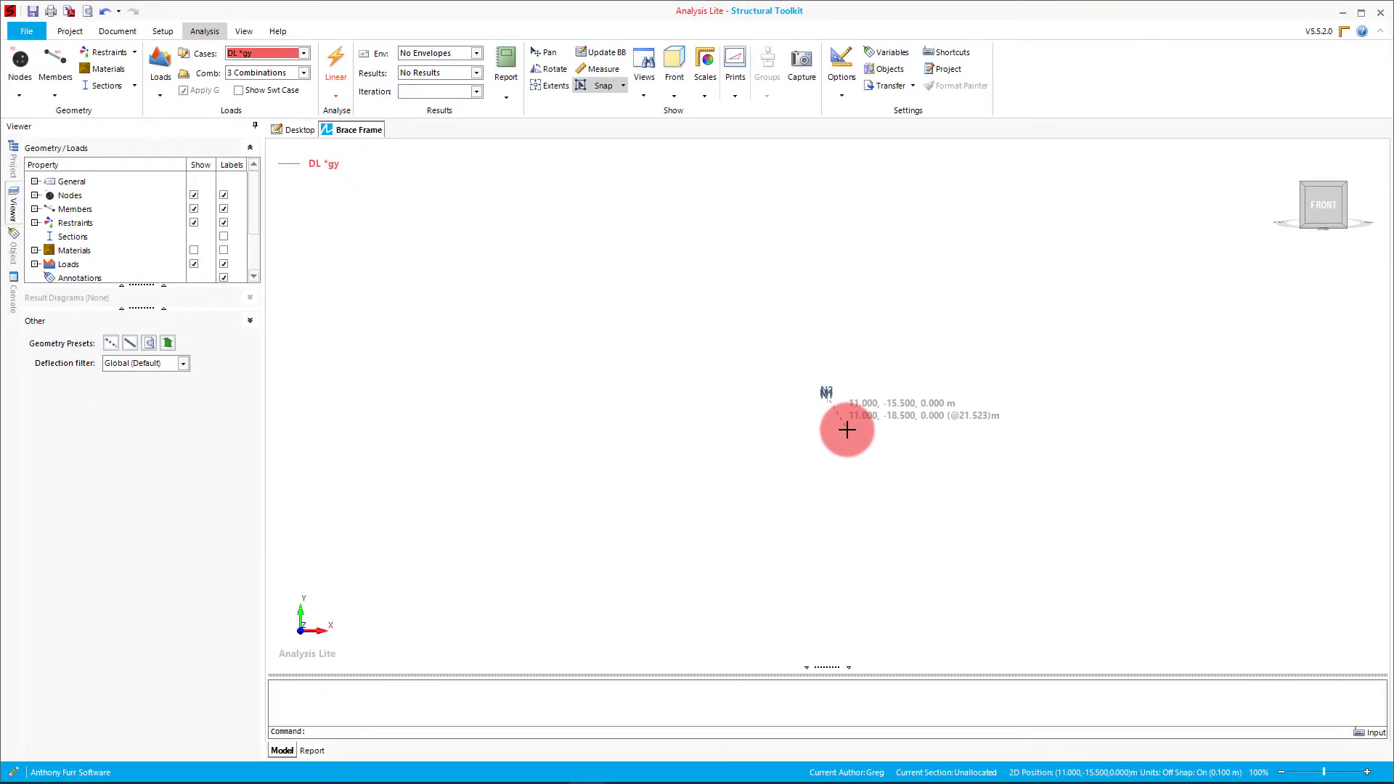
key("ctrl+e")
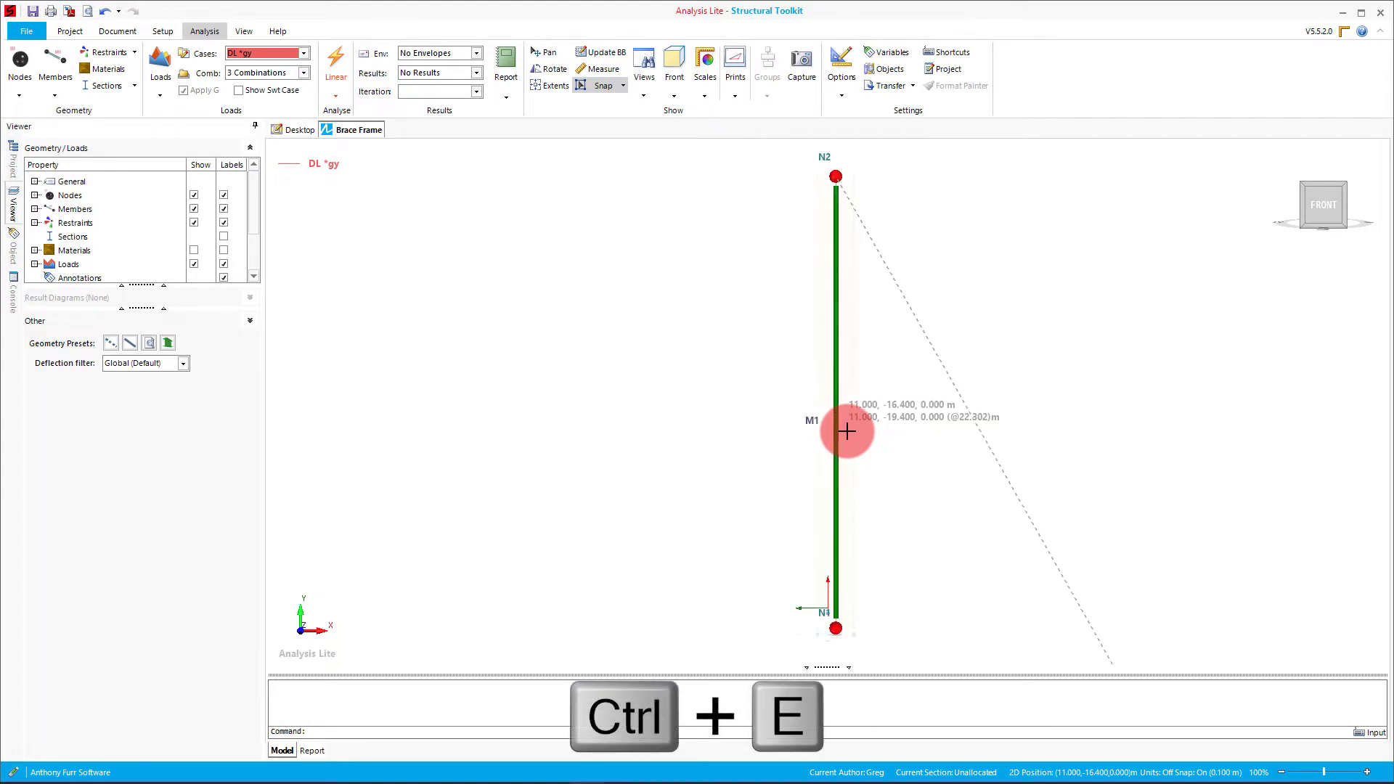
scroll(691, 417, "down", 5)
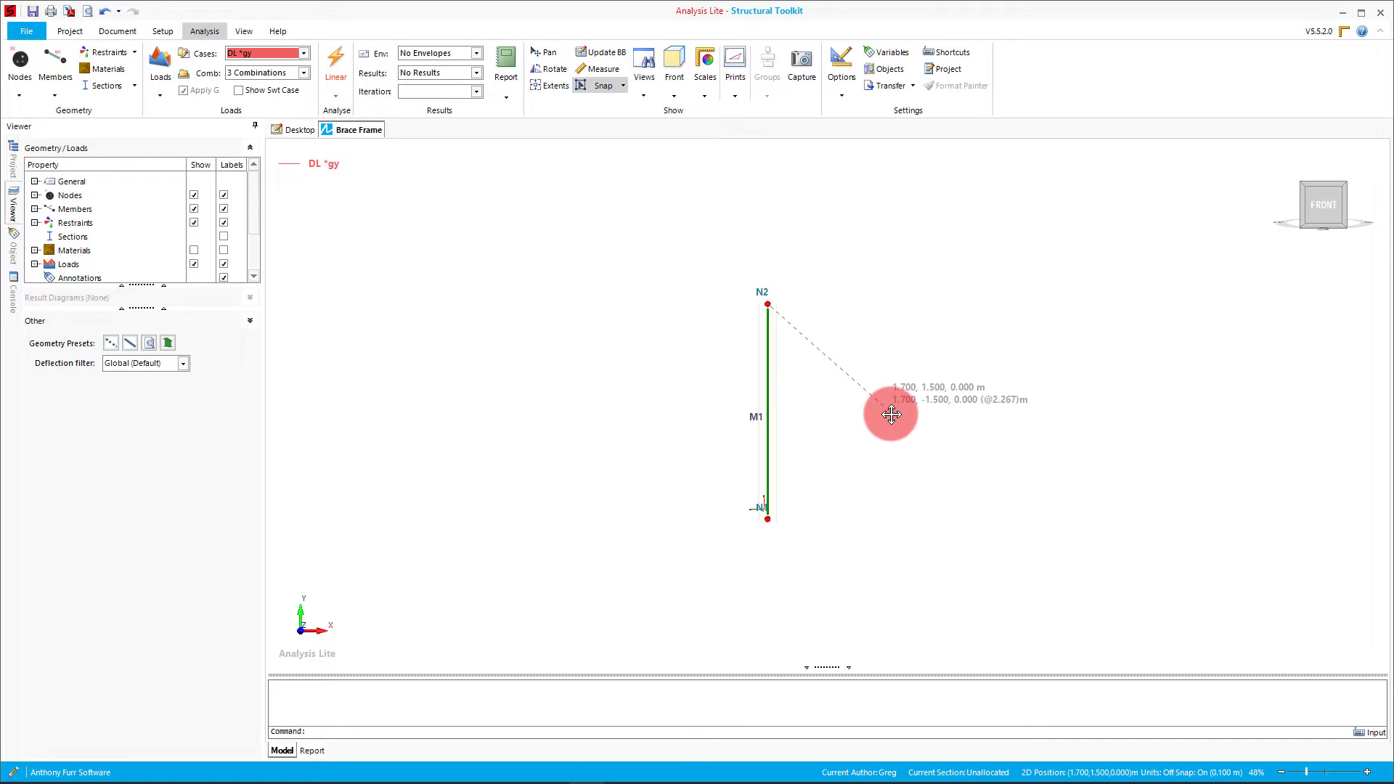
key("Escape")
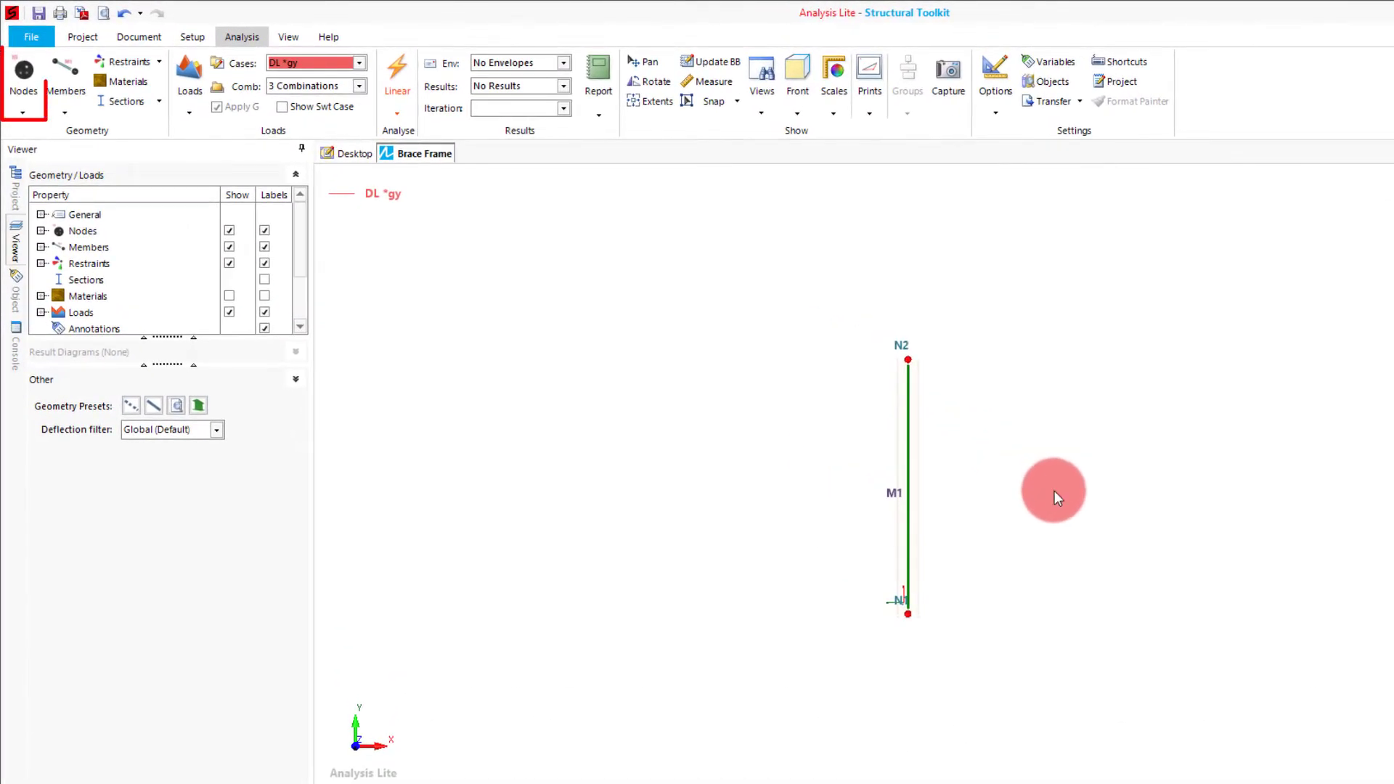
Add a node at X 3, Y 3 m through the Nodes dialog, generating the beam member from the previous node.
left_click(27, 89)
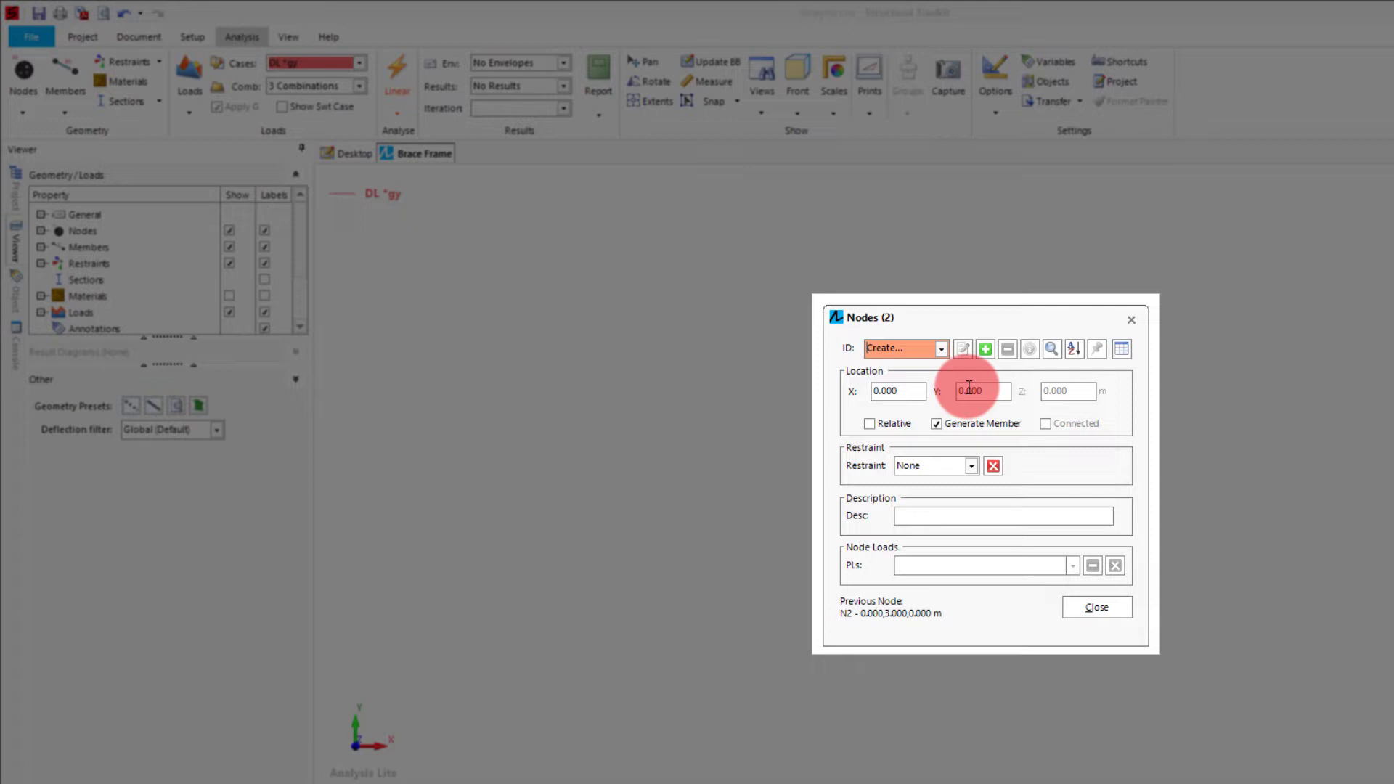
left_click(900, 390)
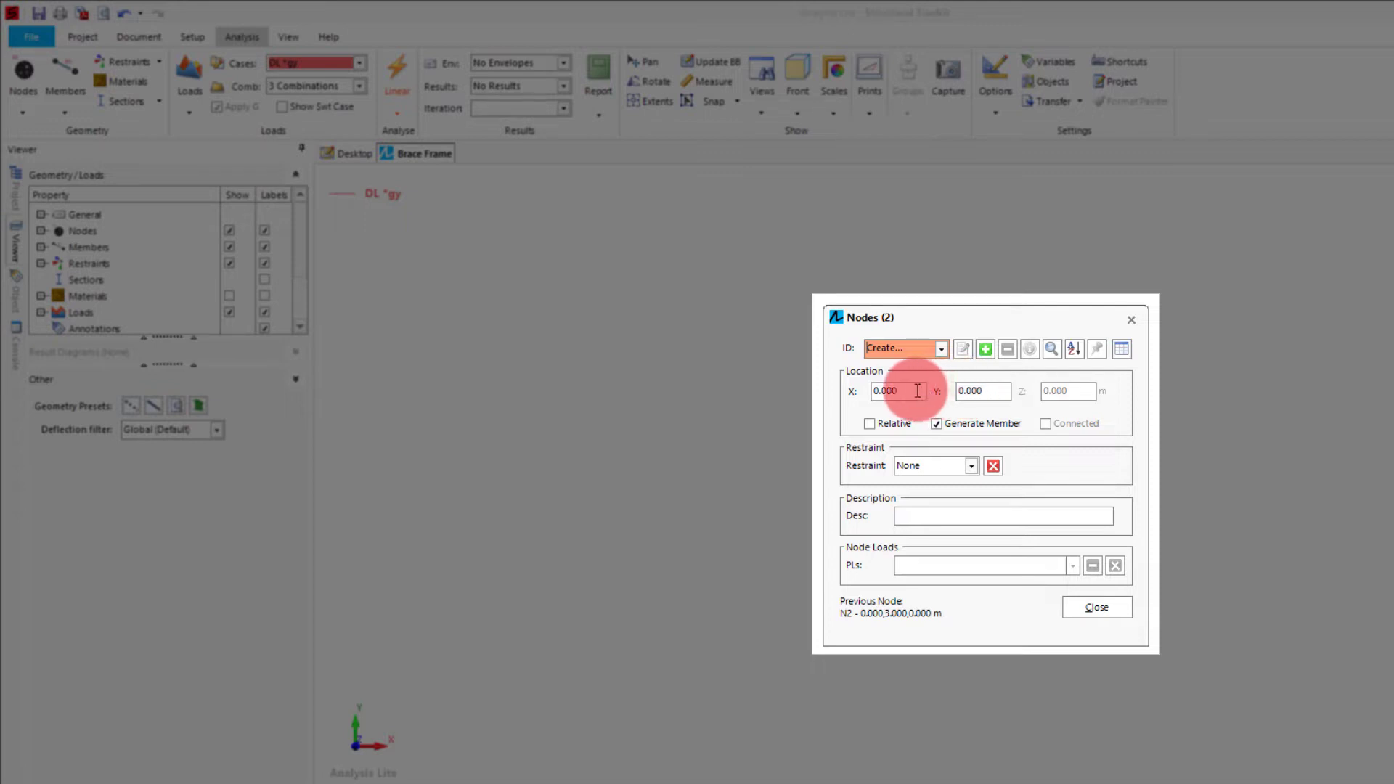
type("3")
key("Tab")
type("3")
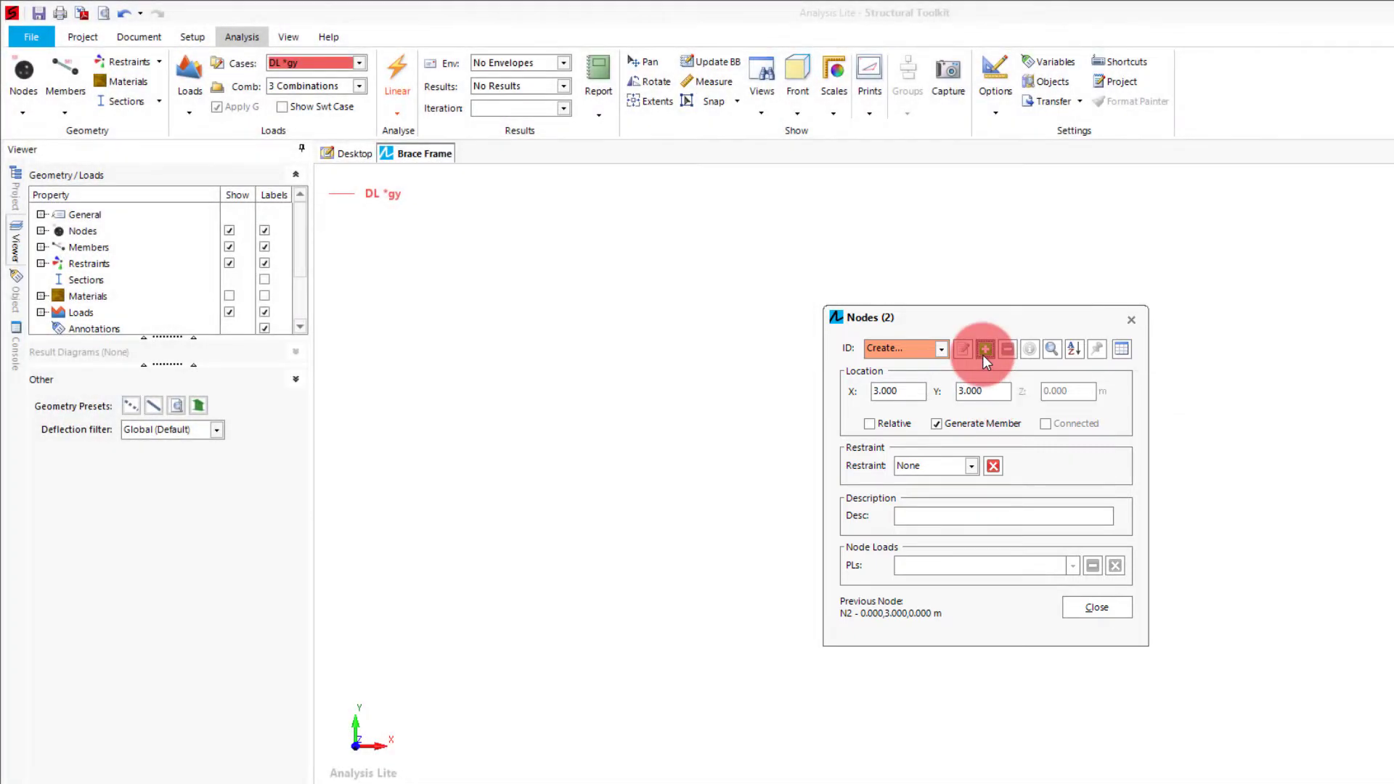
left_click(984, 349)
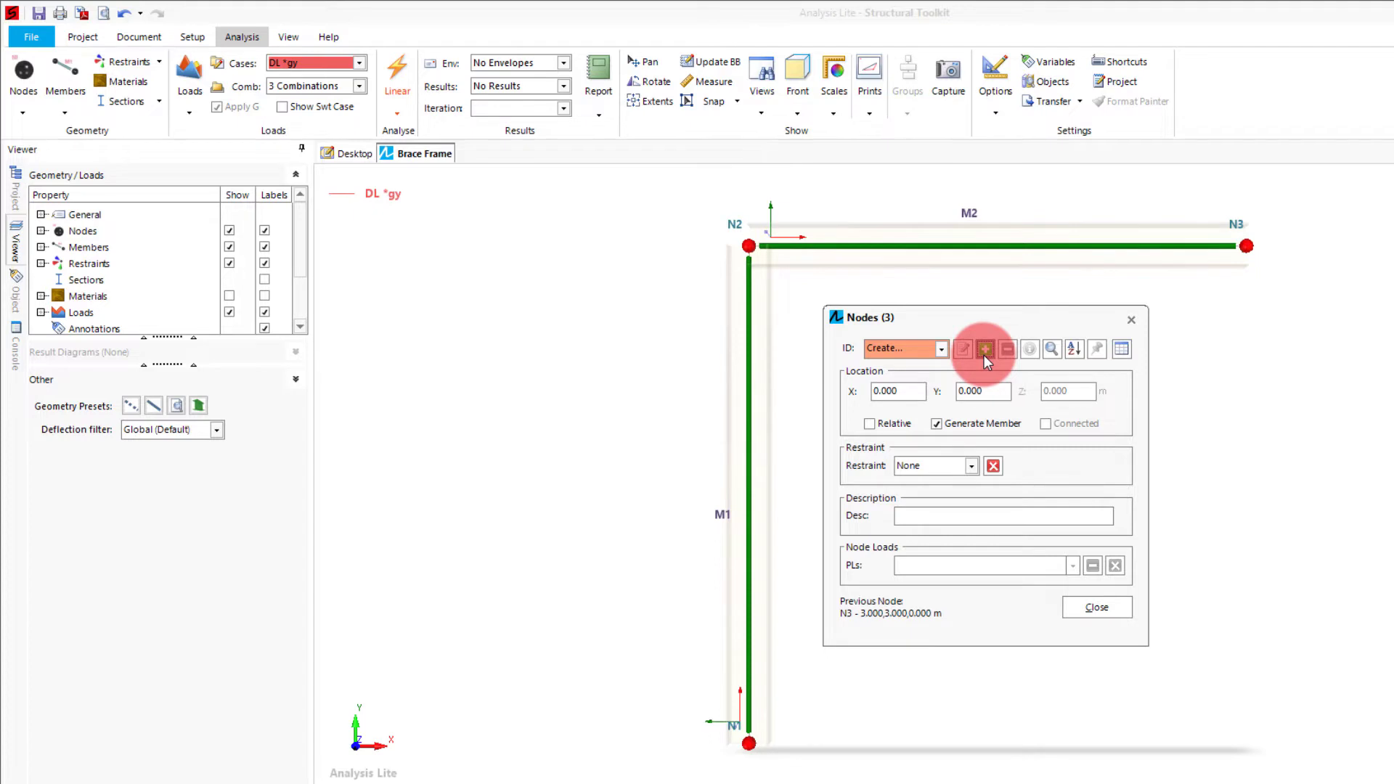
Add a node at X 3, Y 0 m with member generation turned off.
left_click(936, 423)
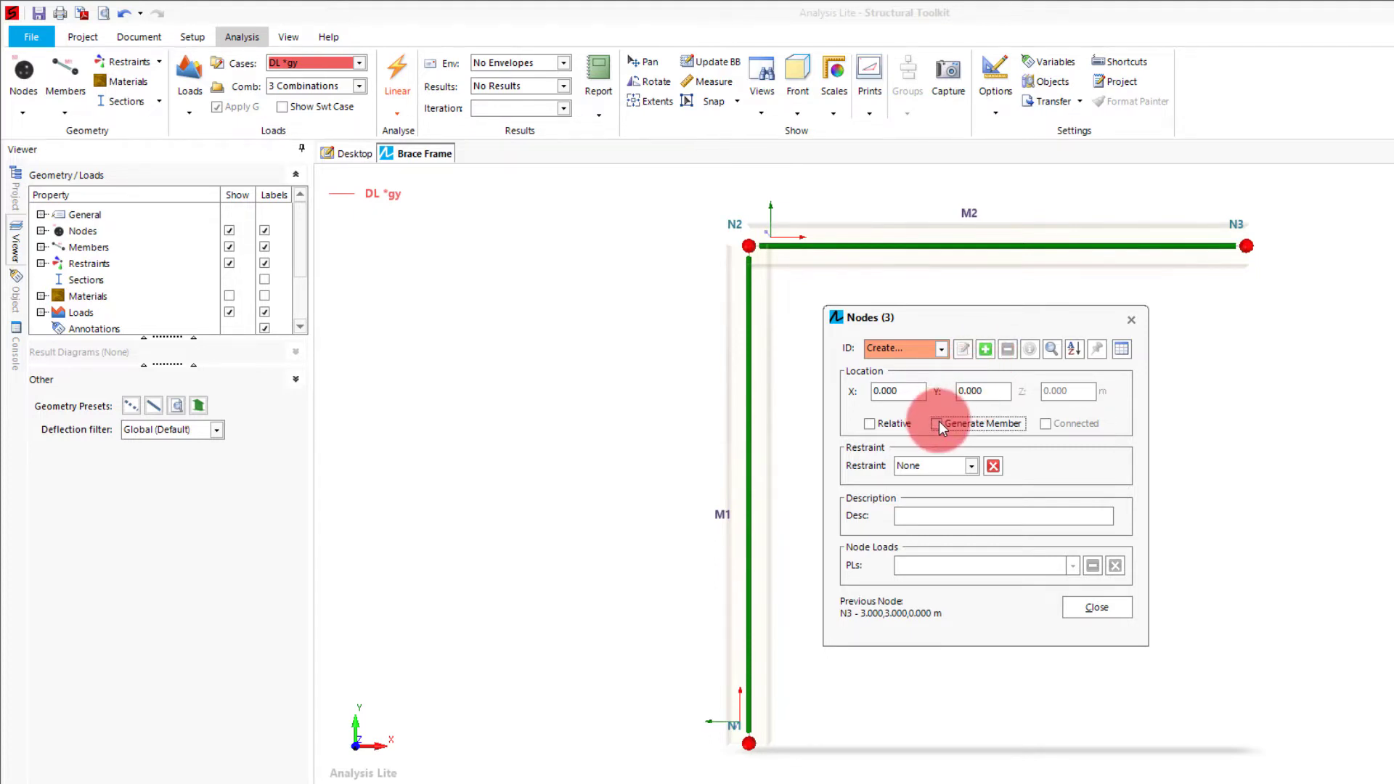
double_click(911, 390)
type("3")
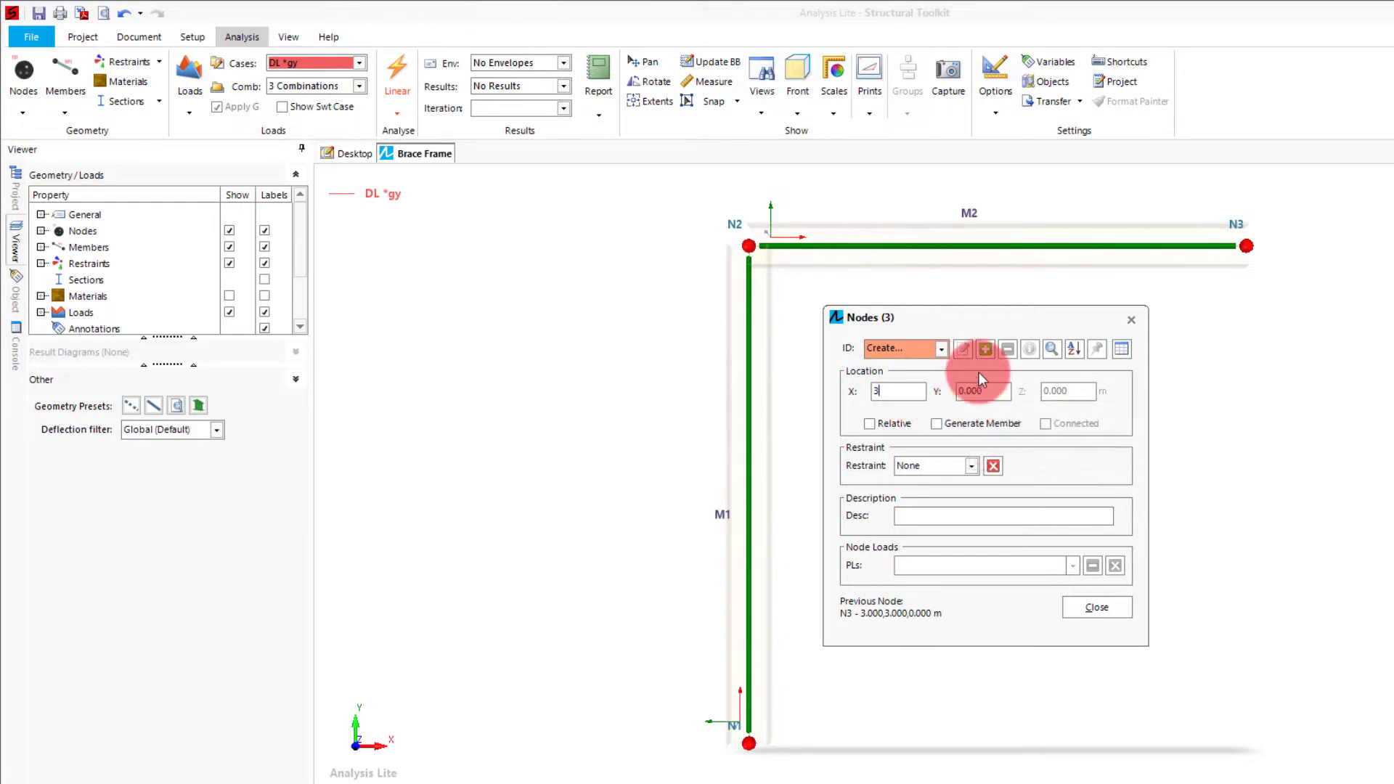
left_click(986, 350)
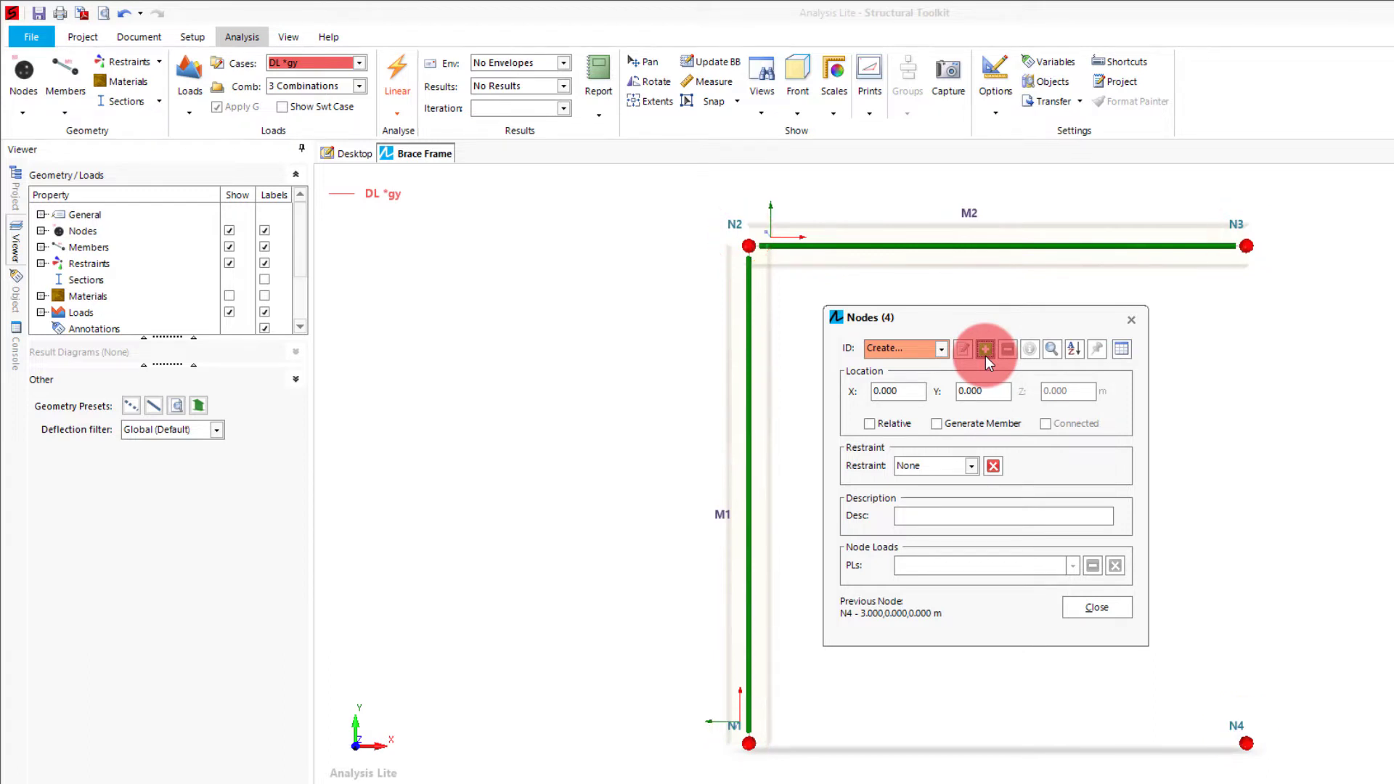
View node N1's details and its rename prompt, and return the Nodes dialog to creation mode.
left_click(940, 349)
left_click(927, 380)
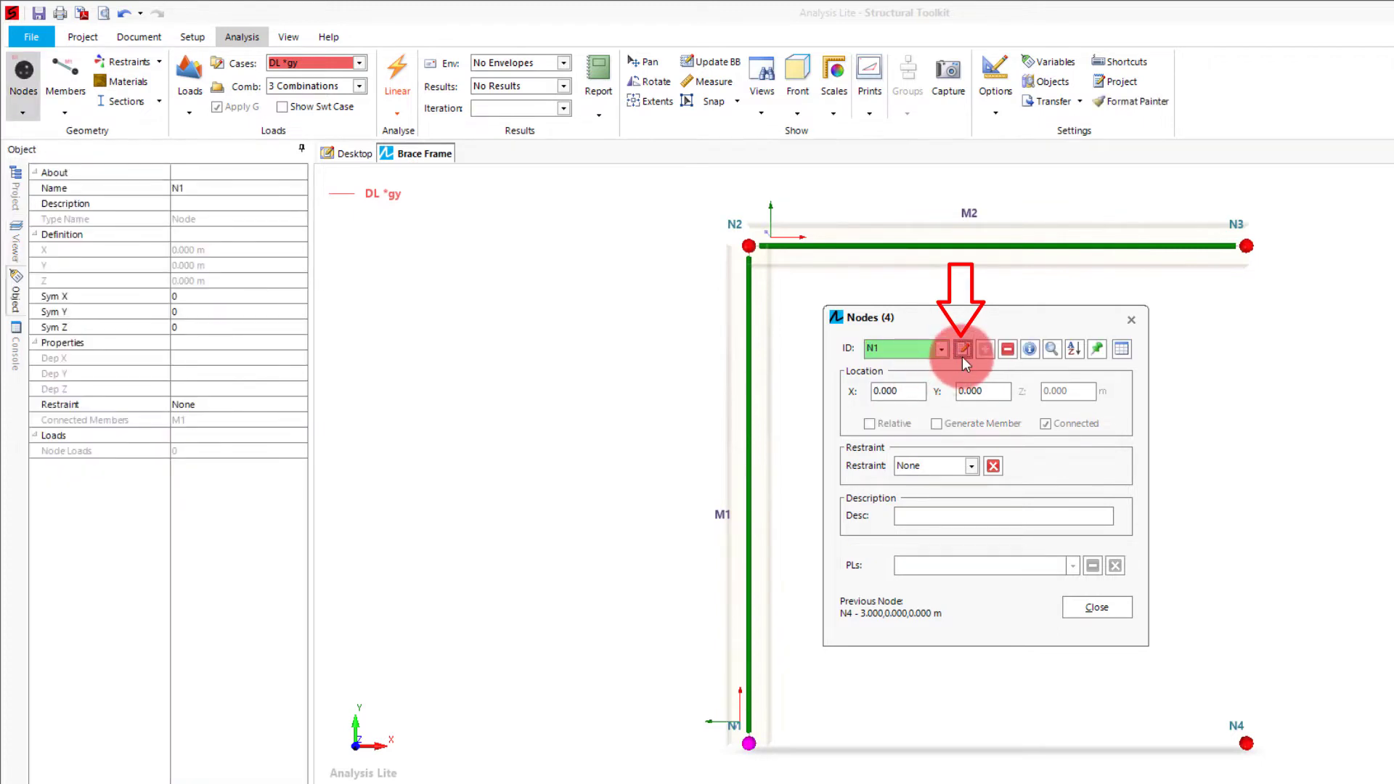
left_click(961, 351)
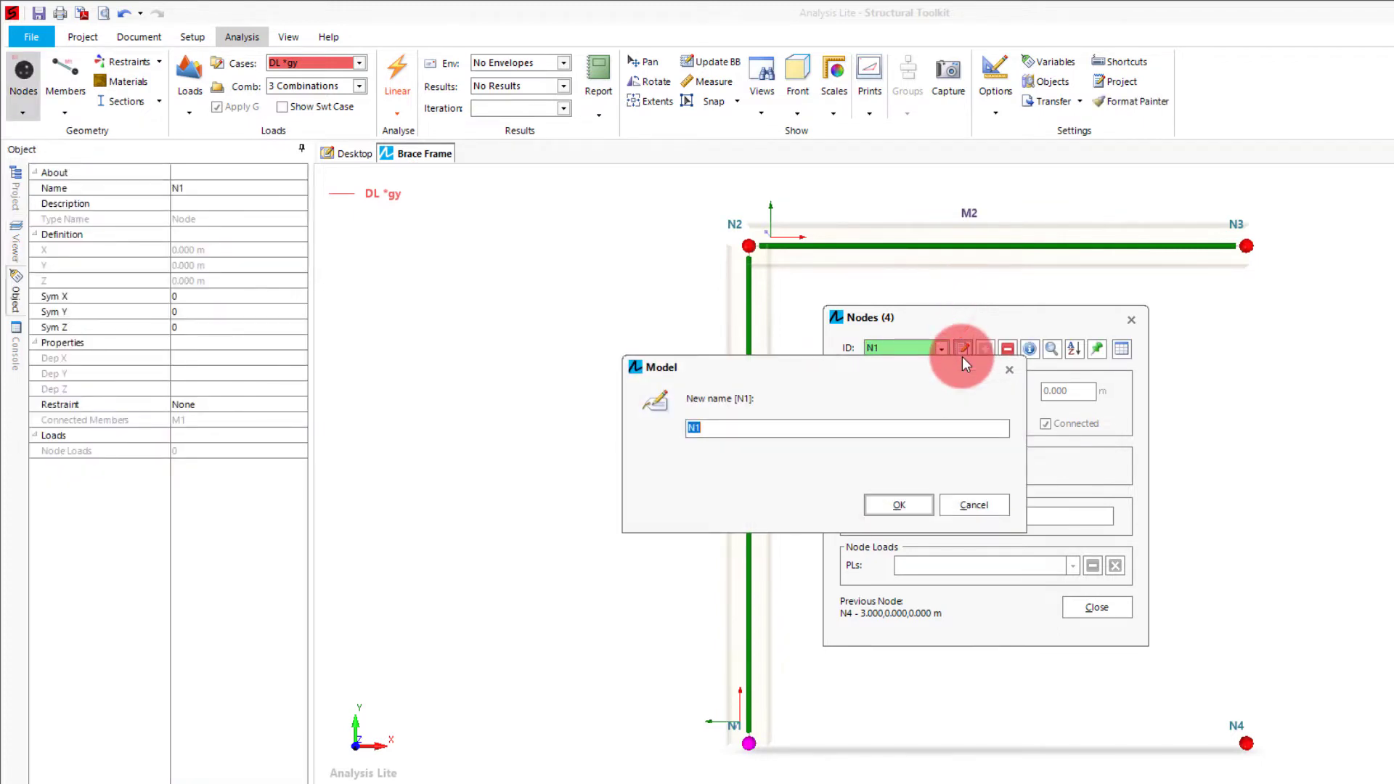
left_click(1009, 369)
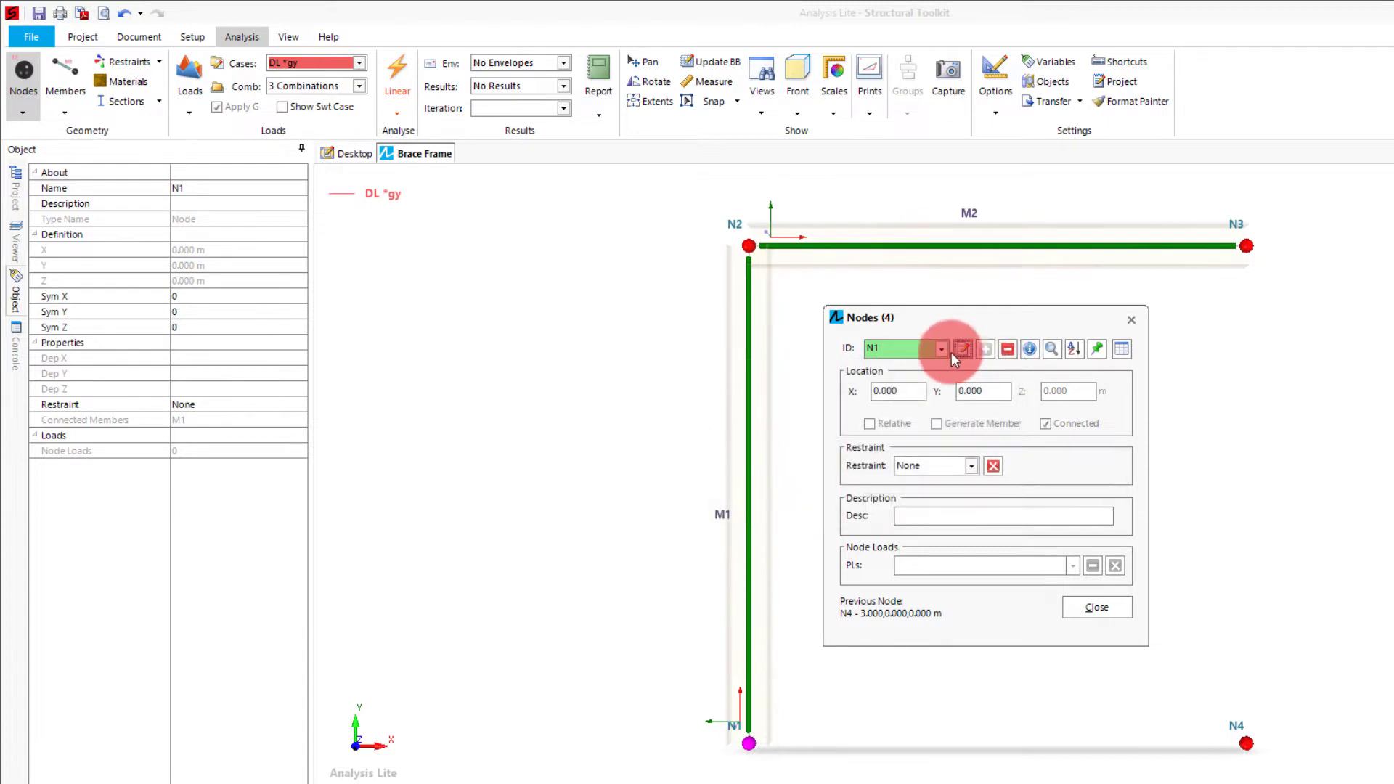
left_click(940, 349)
left_click(934, 372)
left_click(900, 352)
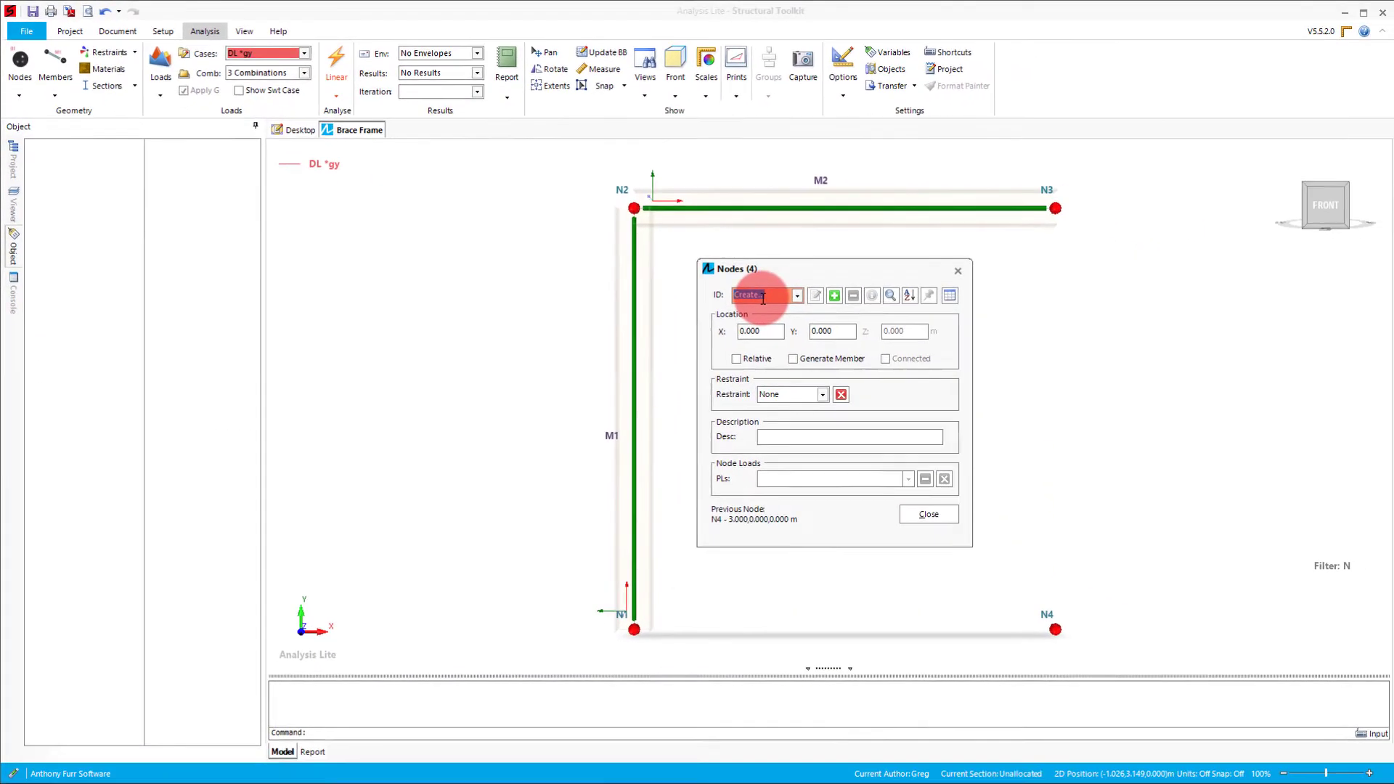
View the table of all nodes, hide it again and close the Nodes dialog.
left_click(951, 298)
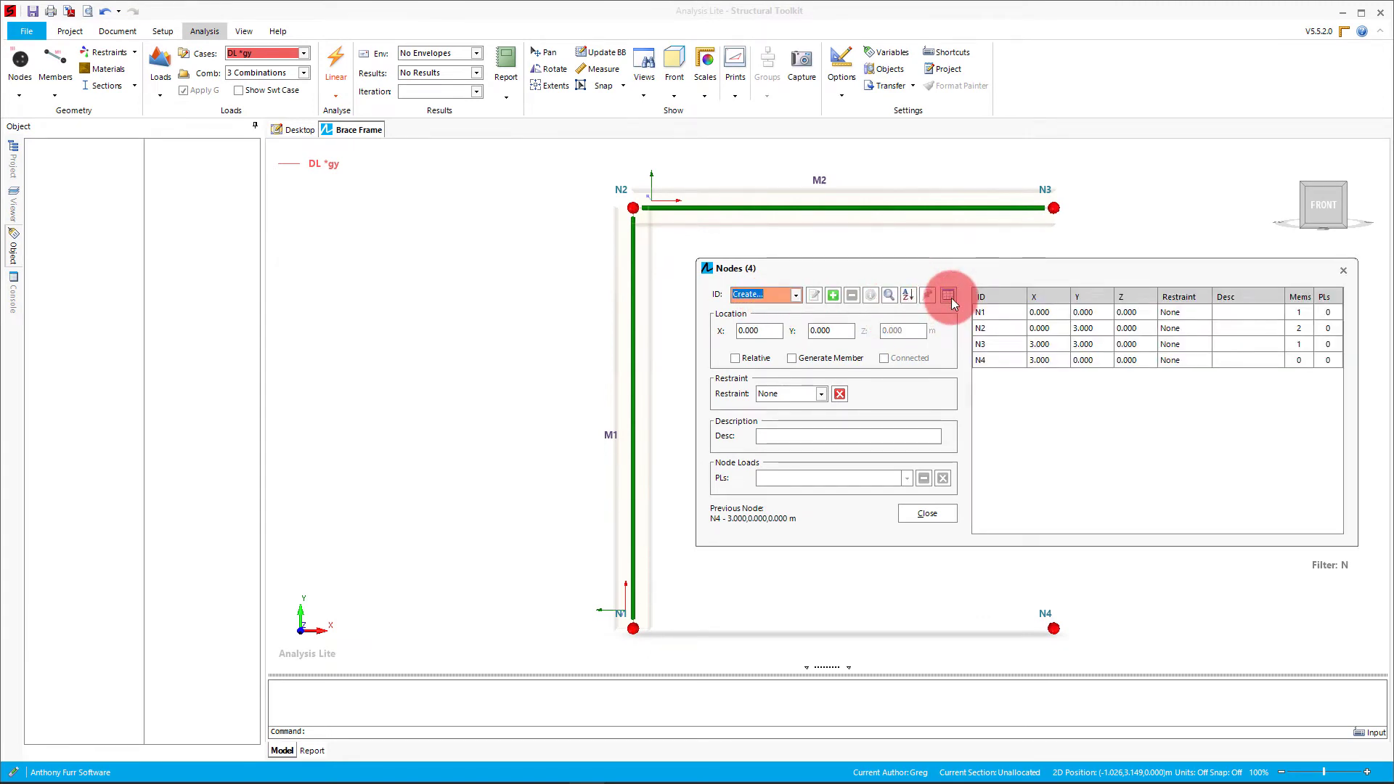
left_click(951, 298)
left_click(953, 270)
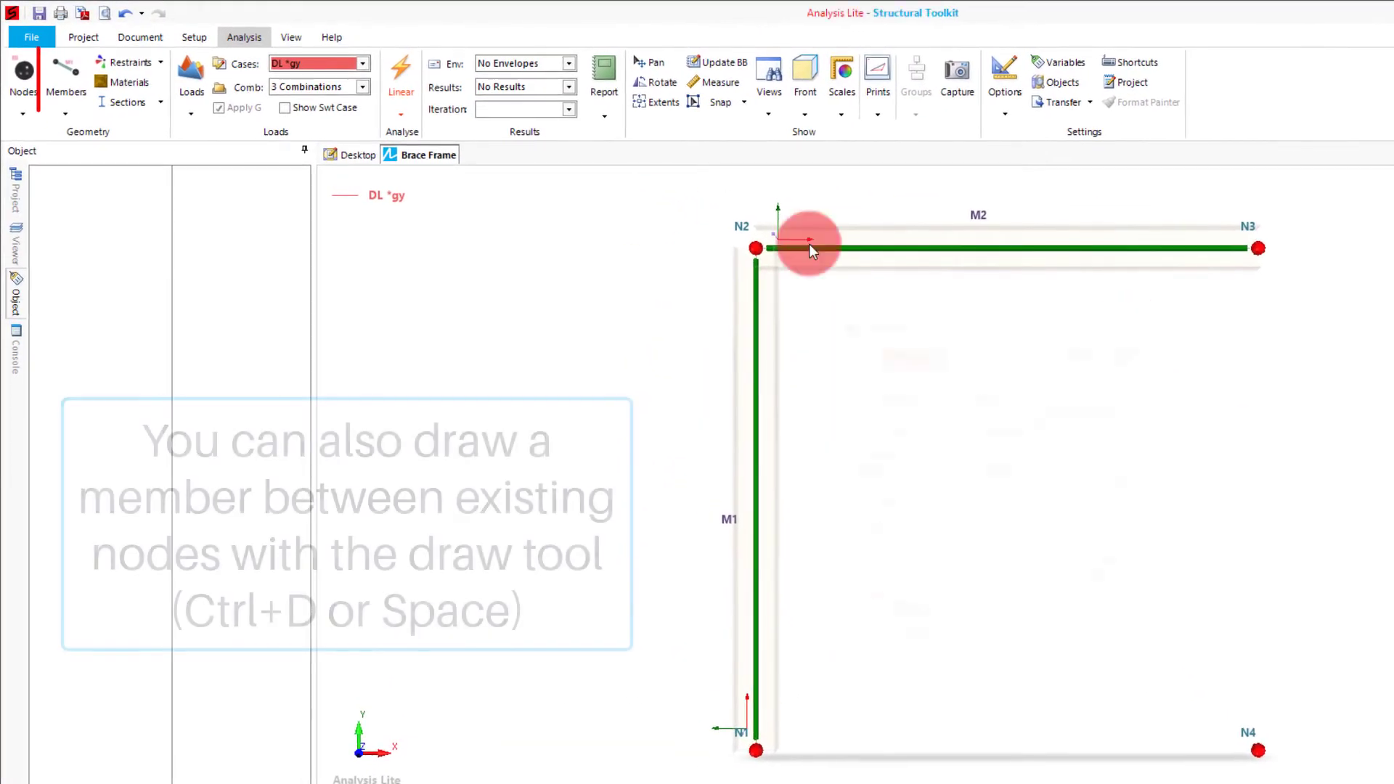
Create a second column member from node N3 to node N4 through the Members dialog, and close the dialog.
left_click(76, 87)
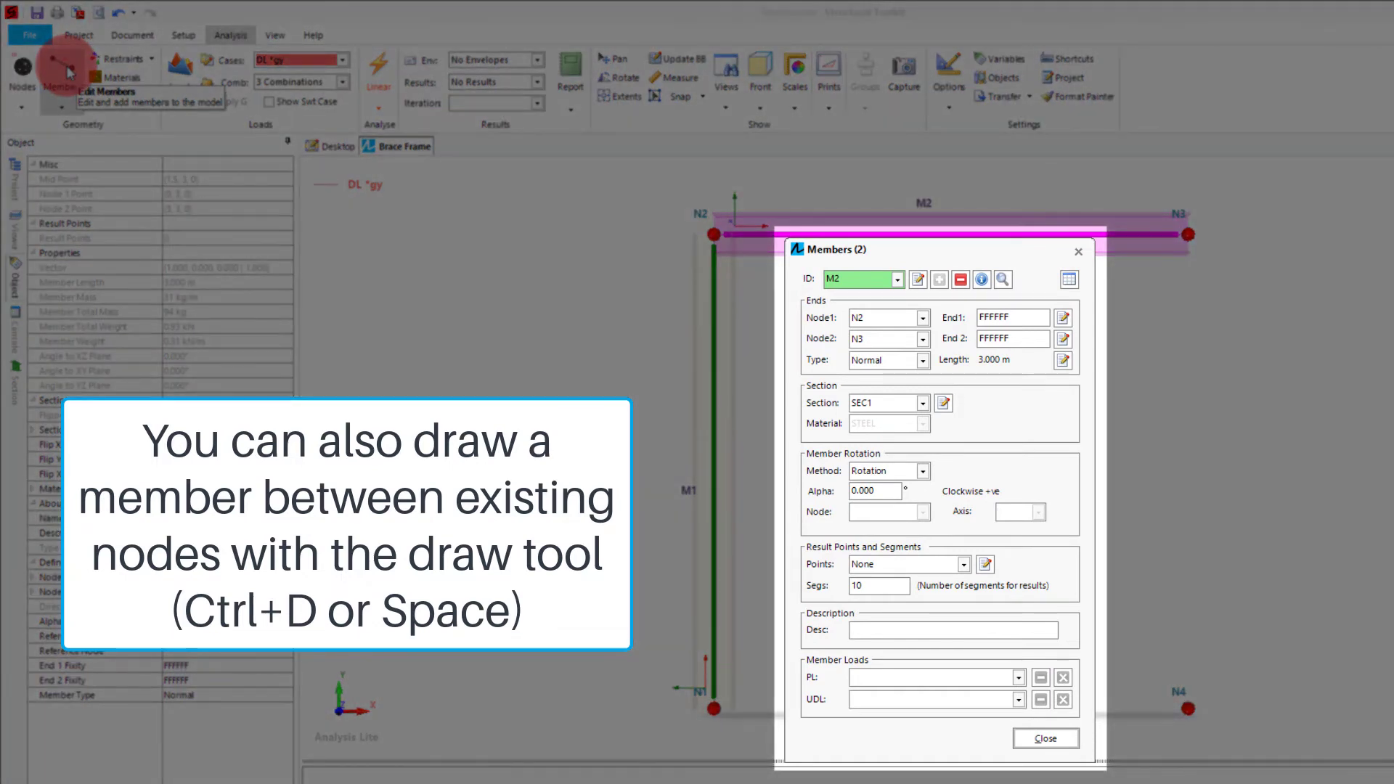
left_click(900, 282)
left_click(896, 295)
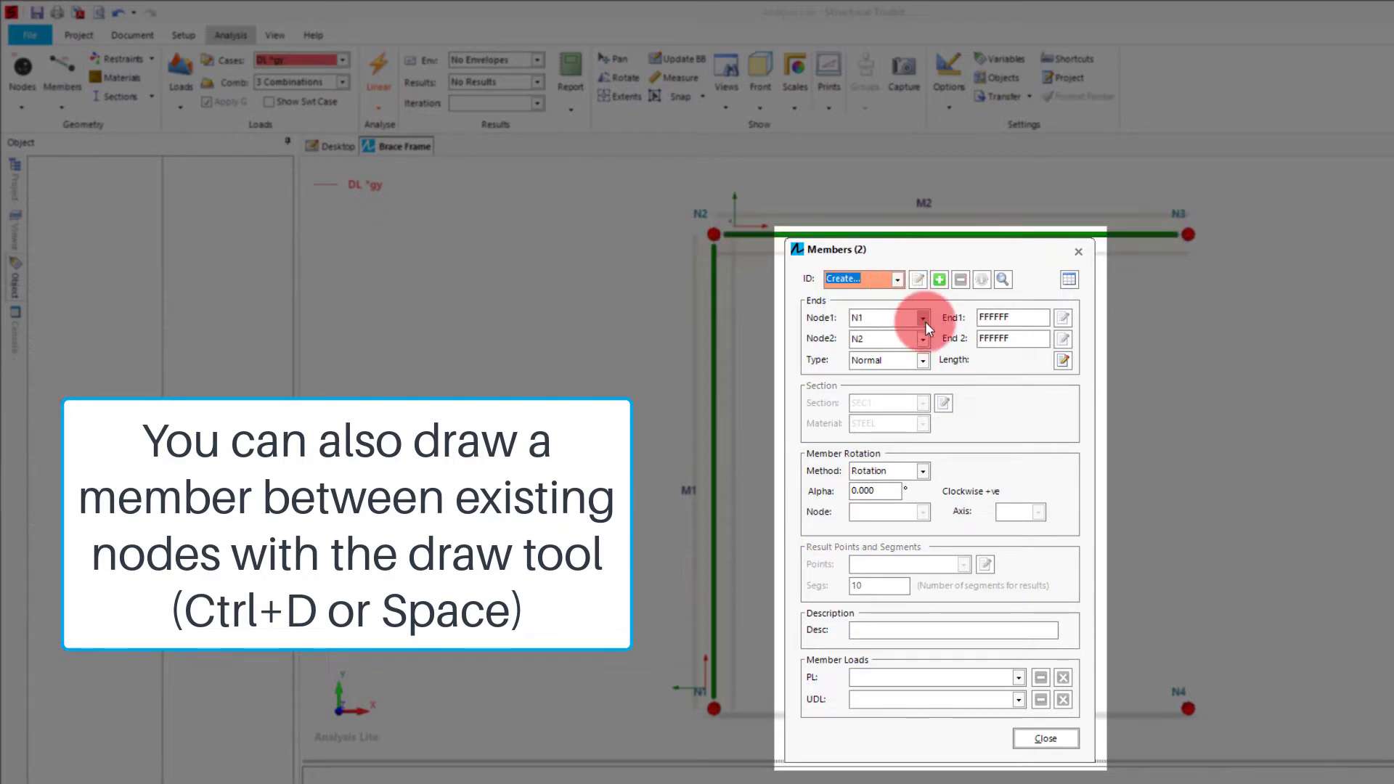
left_click(924, 320)
left_click(904, 360)
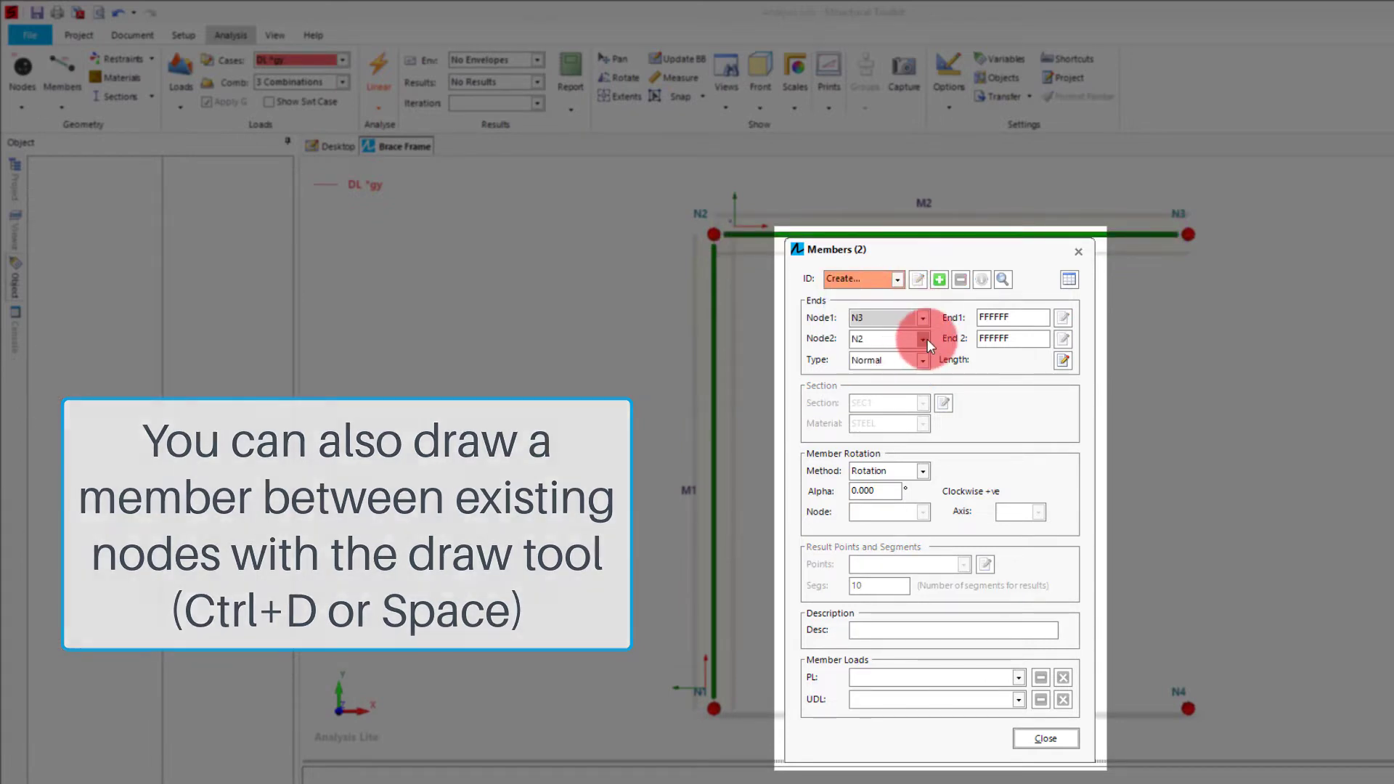
left_click(926, 338)
left_click(933, 391)
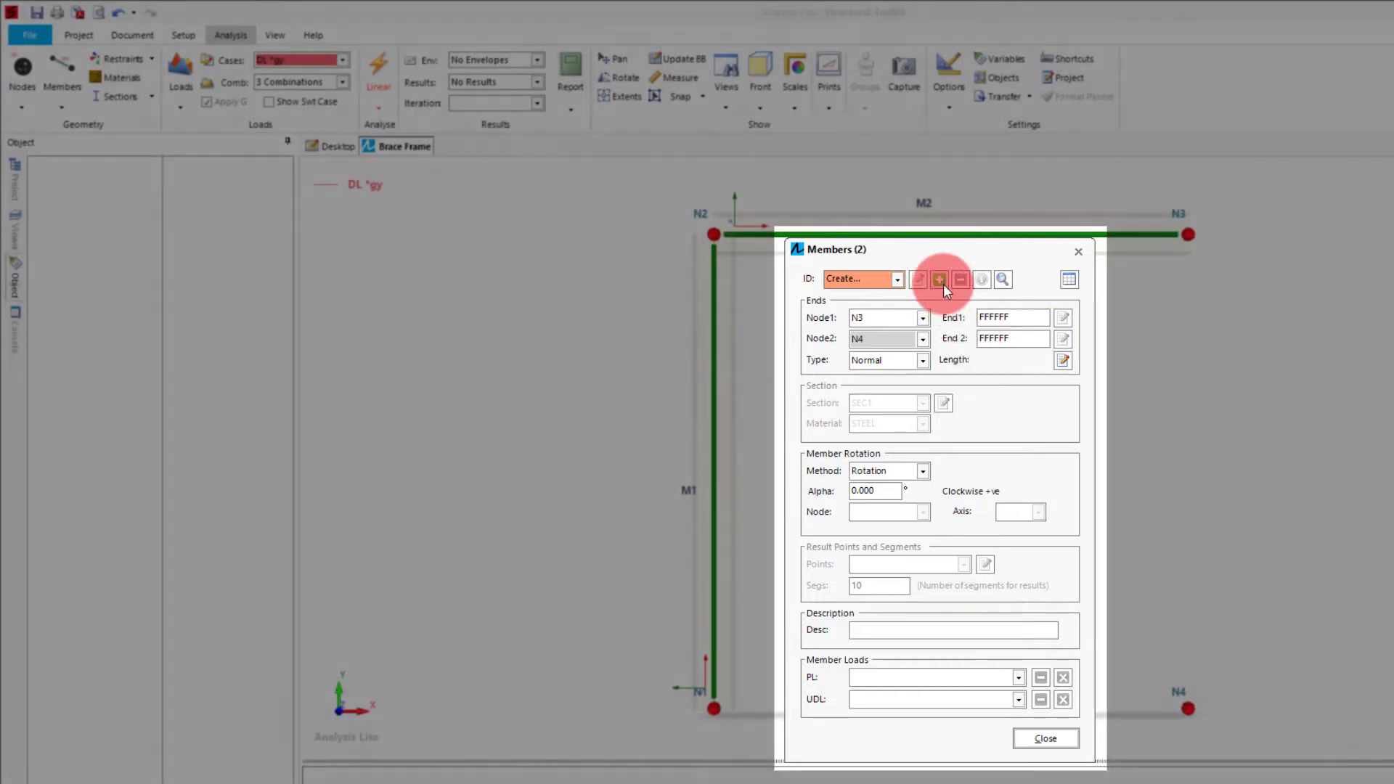
left_click(940, 281)
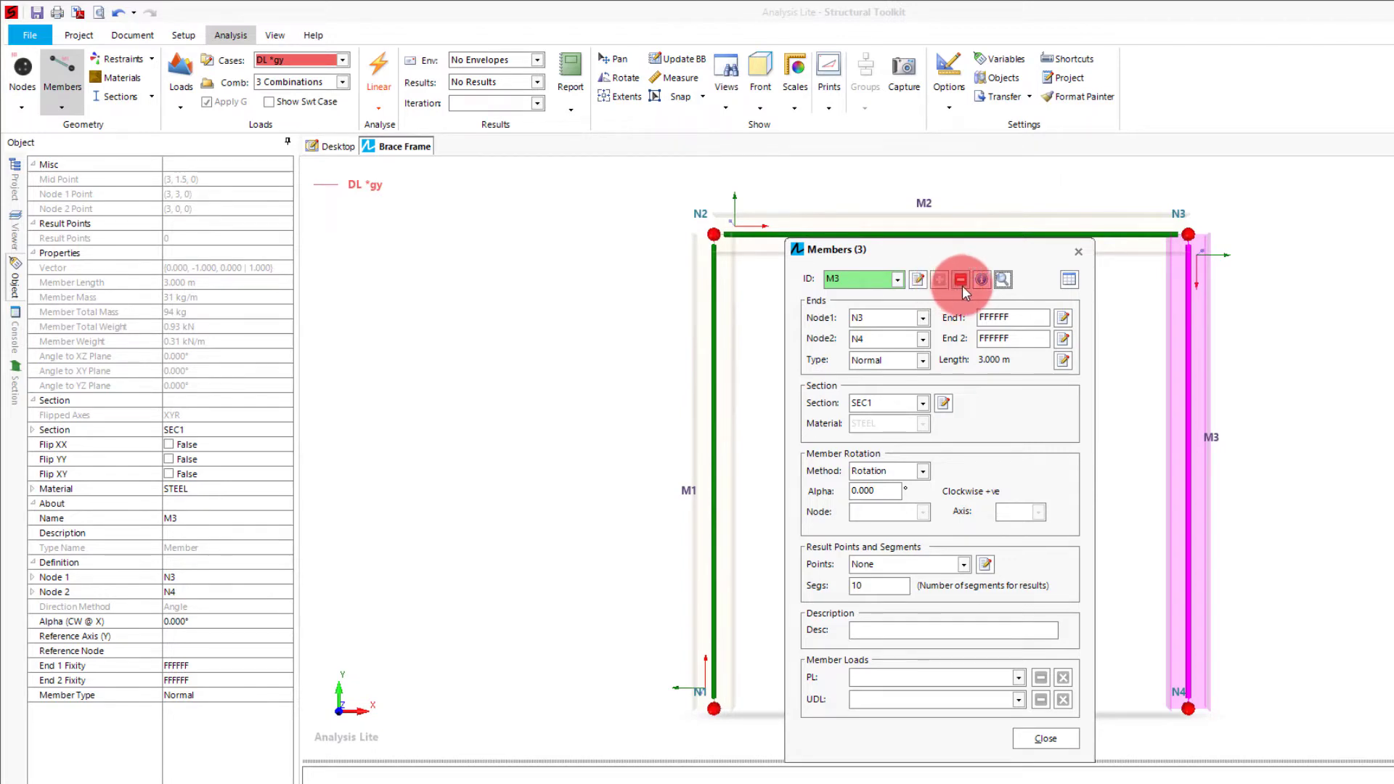
left_click(1078, 253)
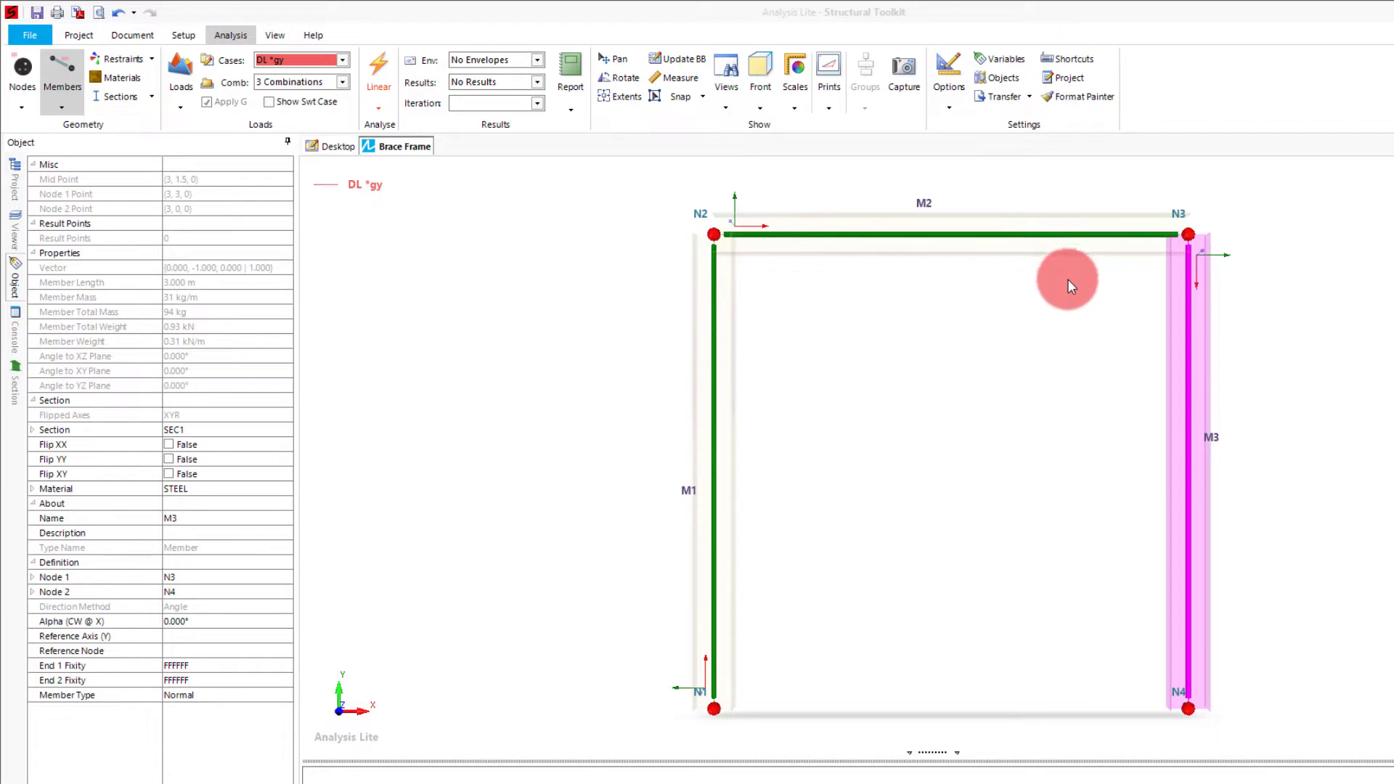
Assign a Pinned restraint to base node N1.
left_click(715, 709)
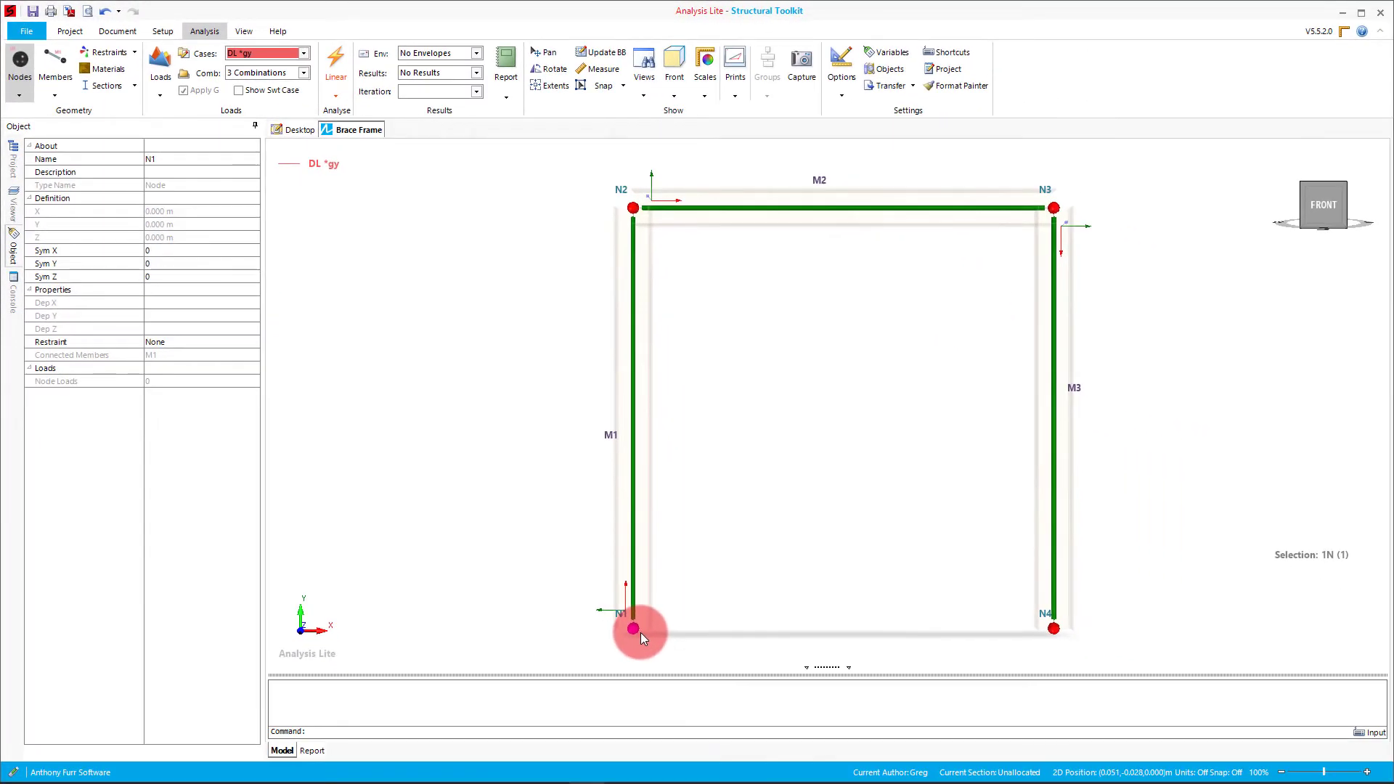
right_click(640, 633)
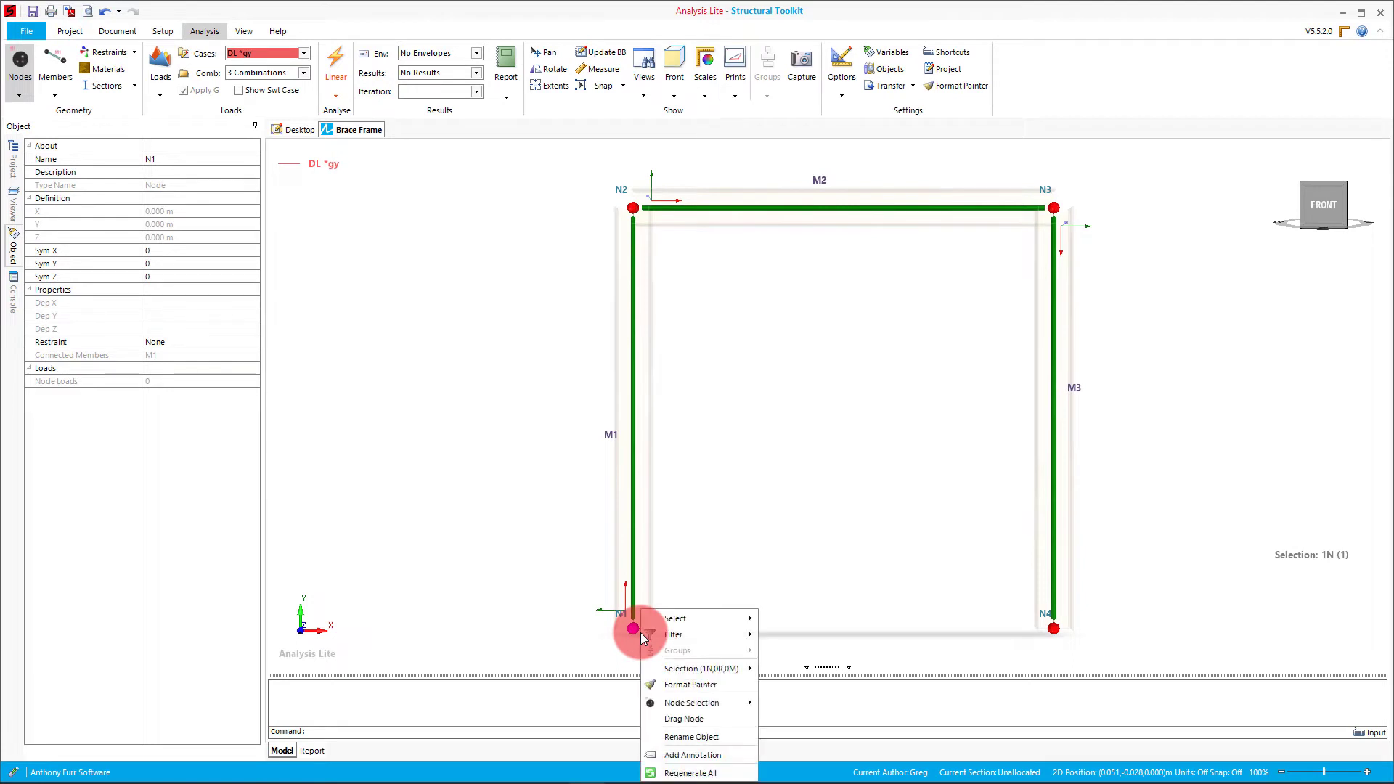
mouse_move(699, 705)
mouse_move(793, 708)
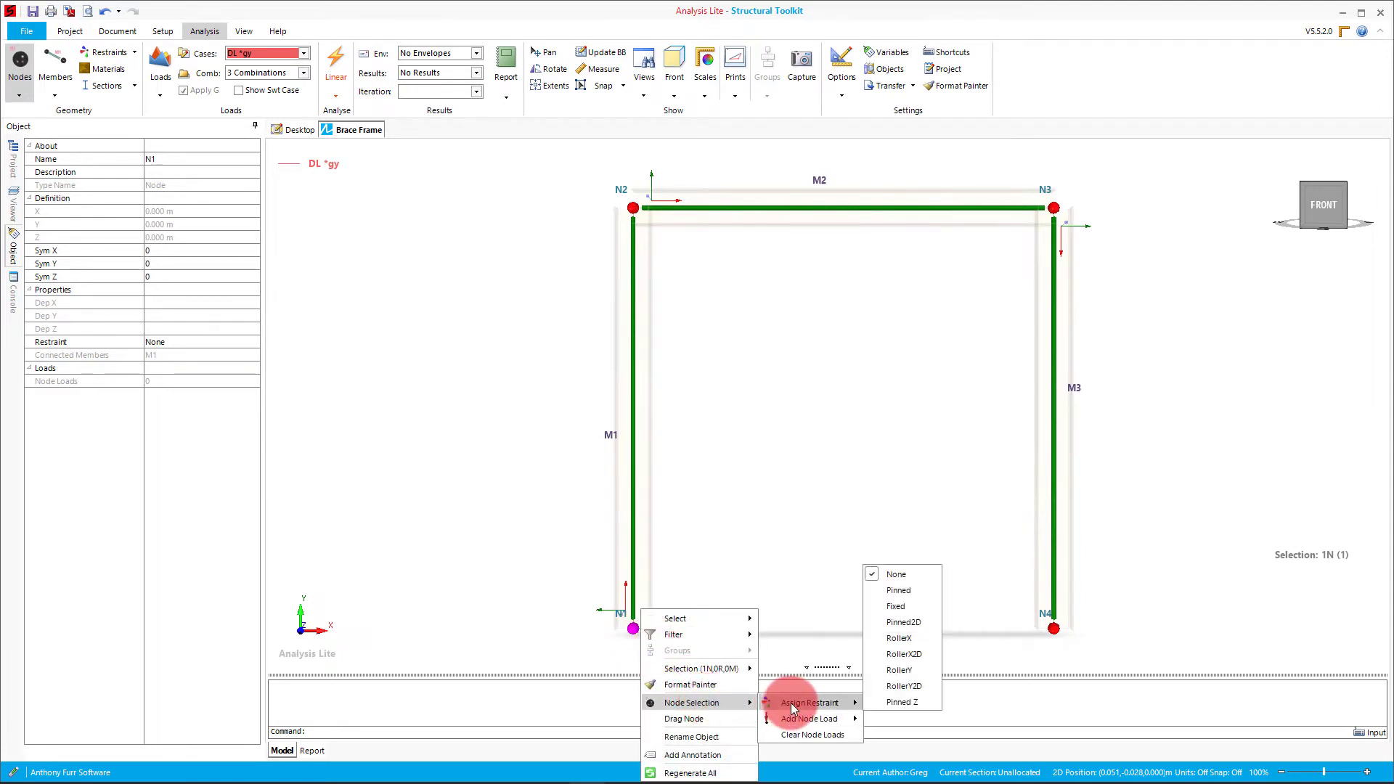
left_click(922, 588)
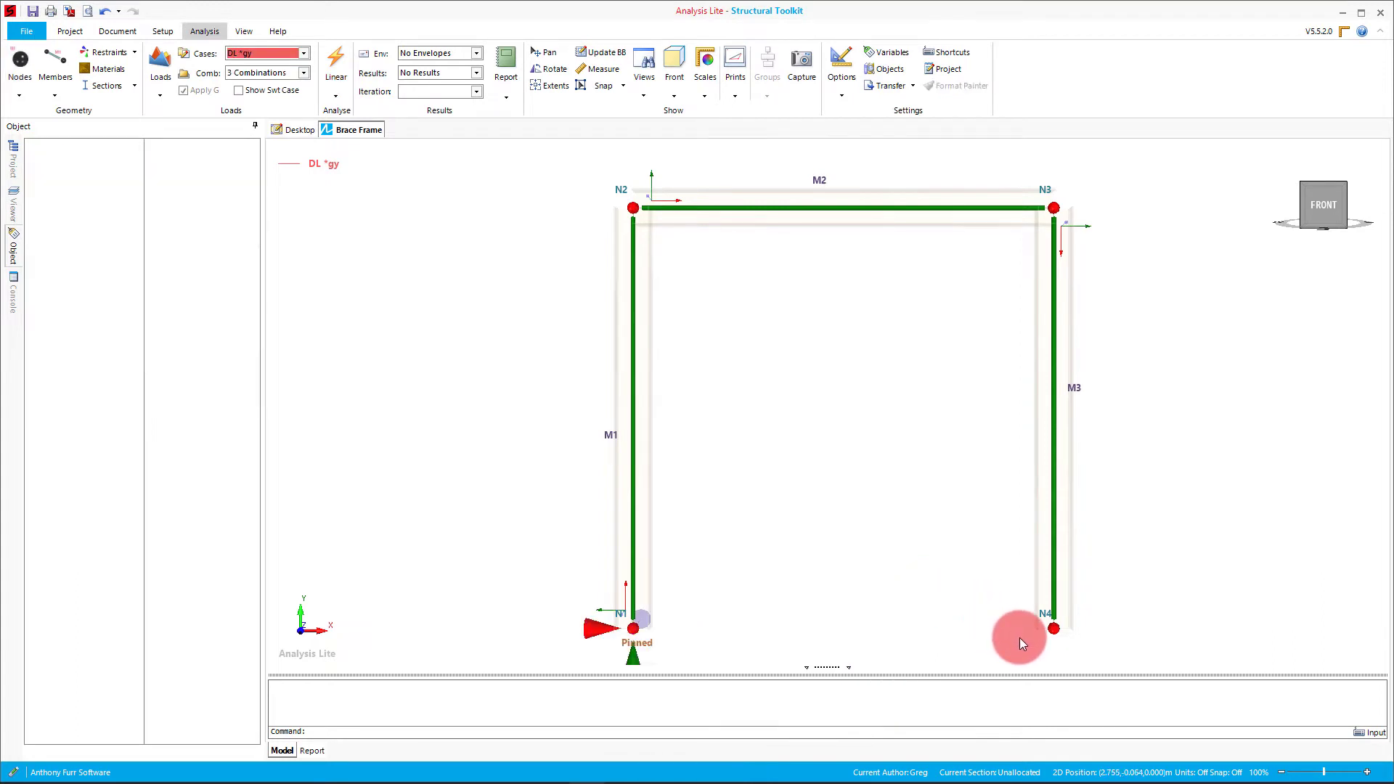
Assign a Pinned restraint to base node N4 and clear the selection.
right_click(1055, 631)
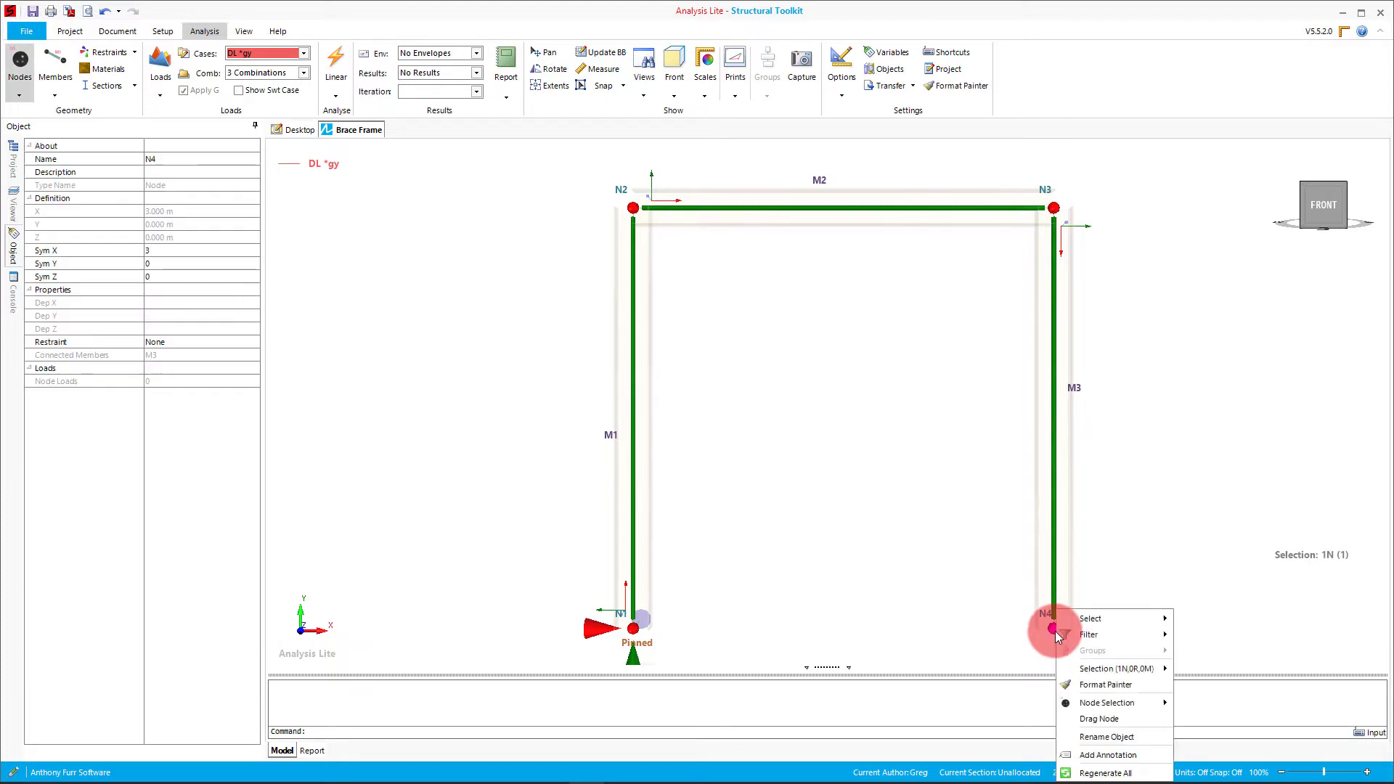
mouse_move(1144, 703)
mouse_move(1226, 703)
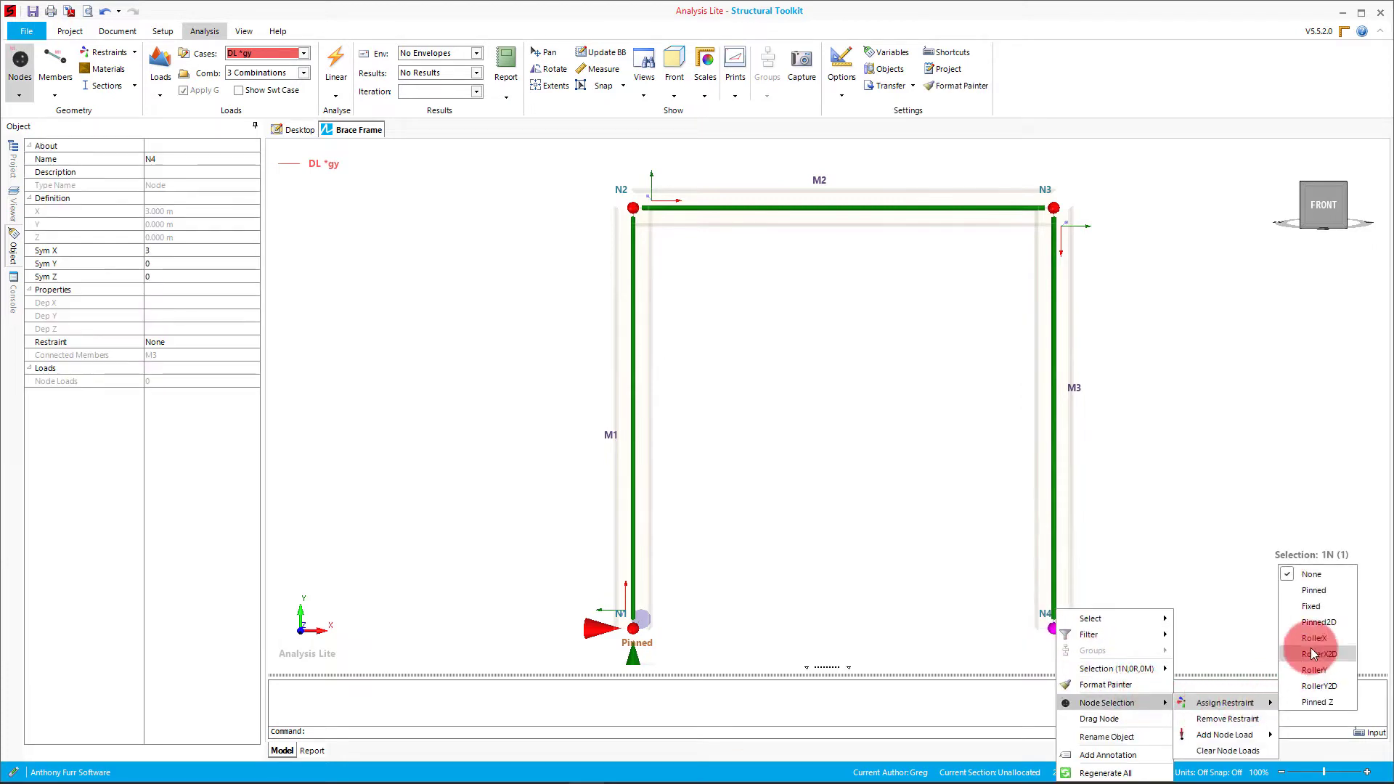
left_click(1301, 589)
key("Escape")
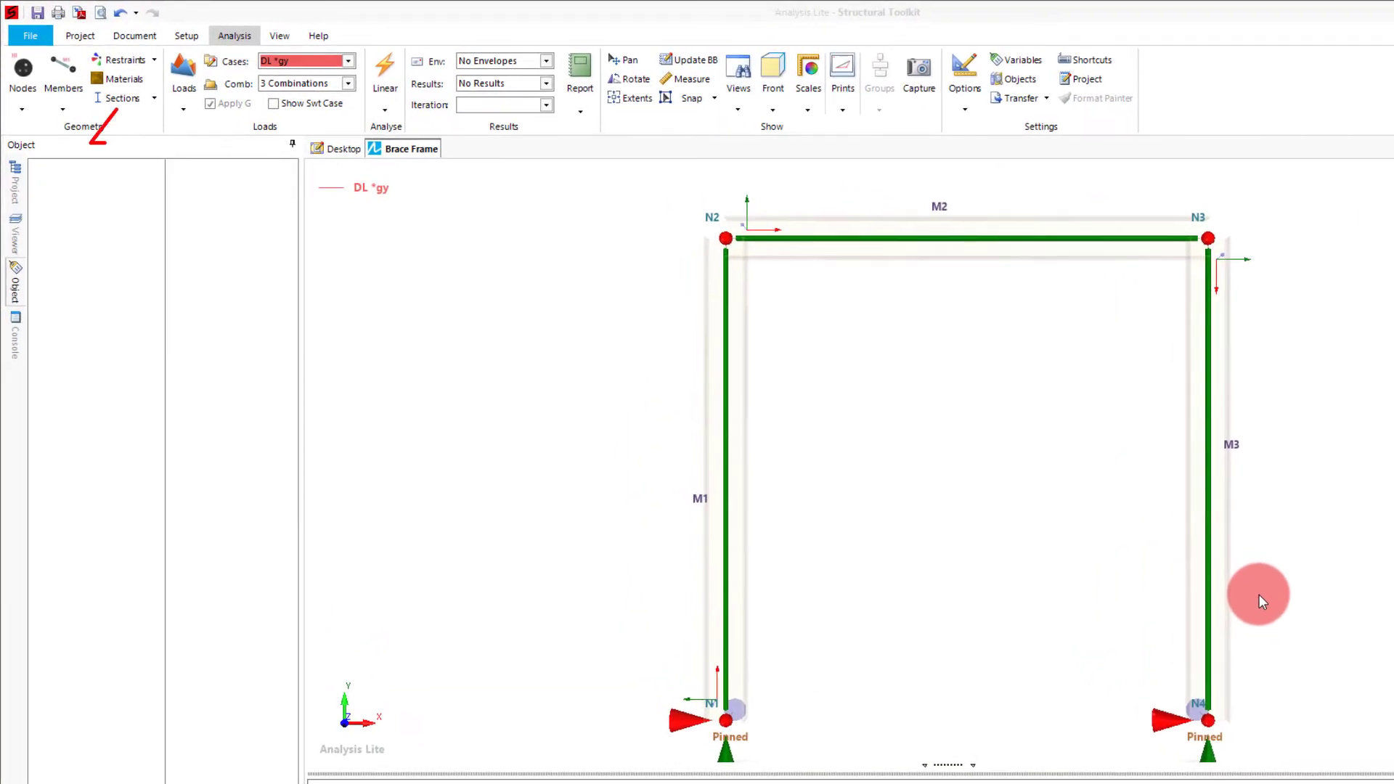
Rename section SEC1 as Column in the section properties.
left_click(123, 99)
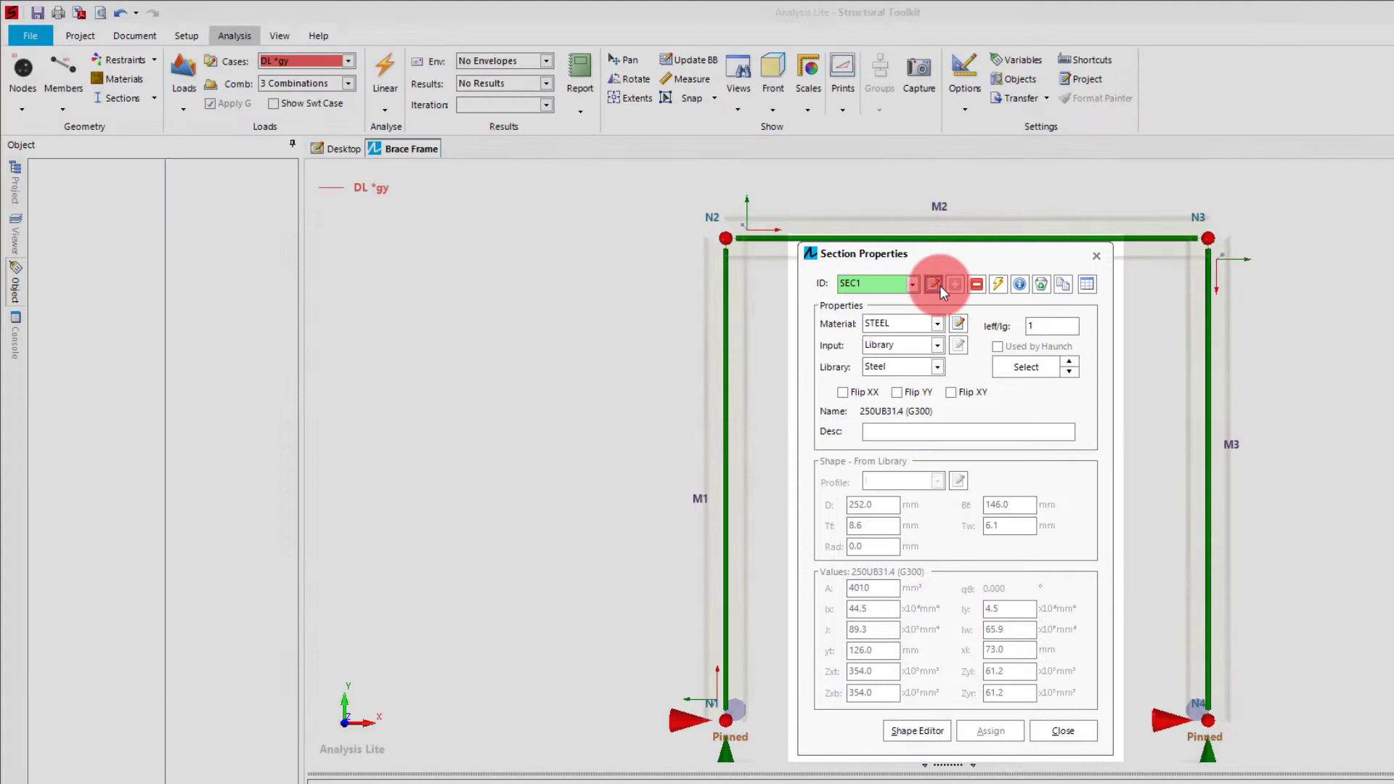
left_click(934, 283)
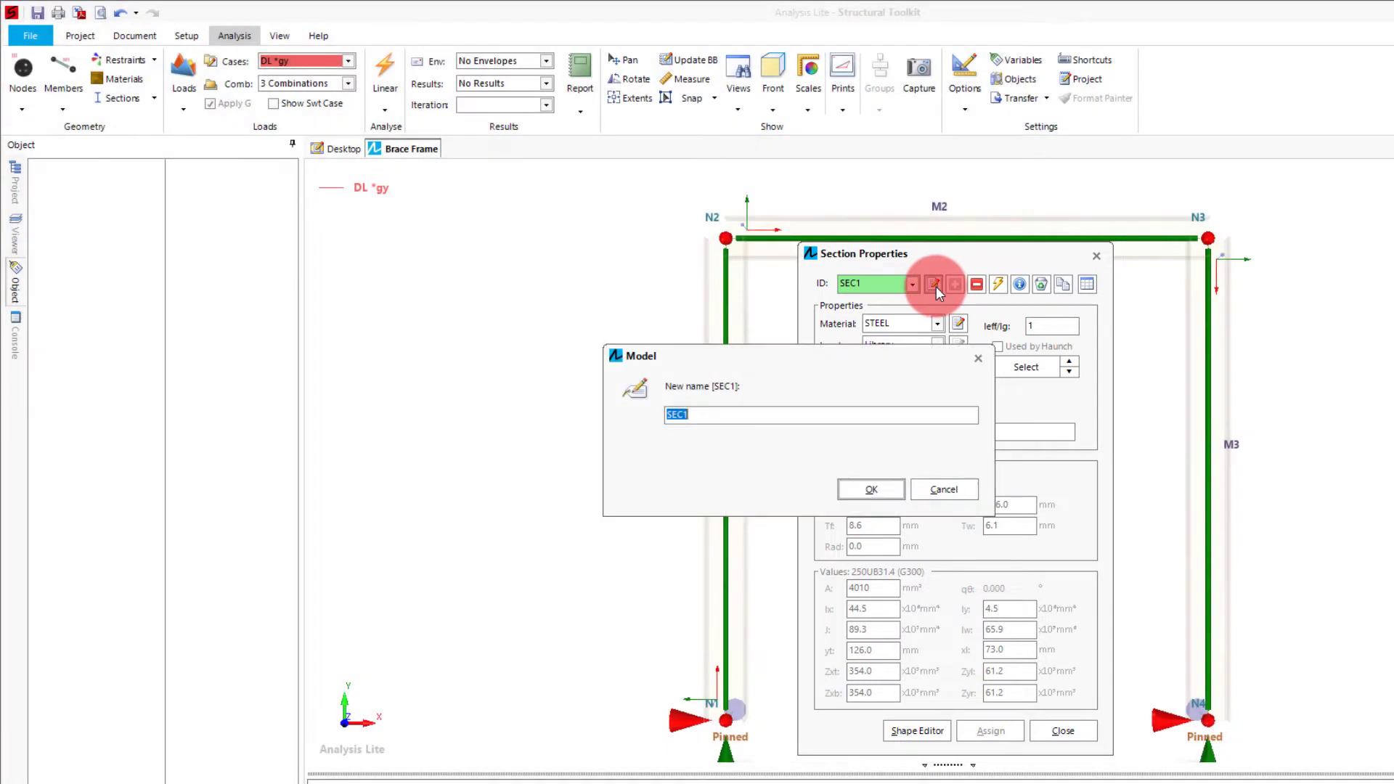
type("Column")
key("Return")
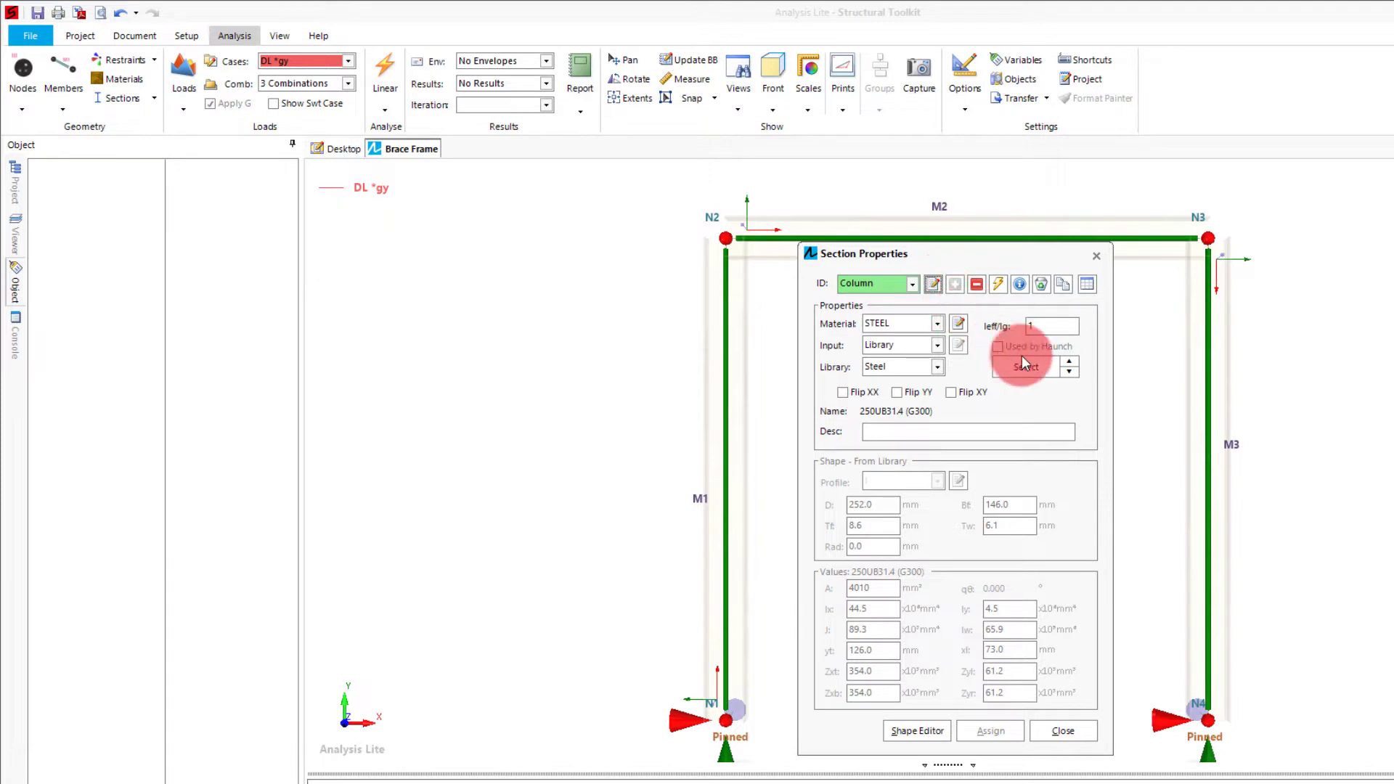
Set the Column section to 200x75PFC from the Parallel Flange Channel (G300) steel library.
left_click(1038, 370)
left_click(924, 360)
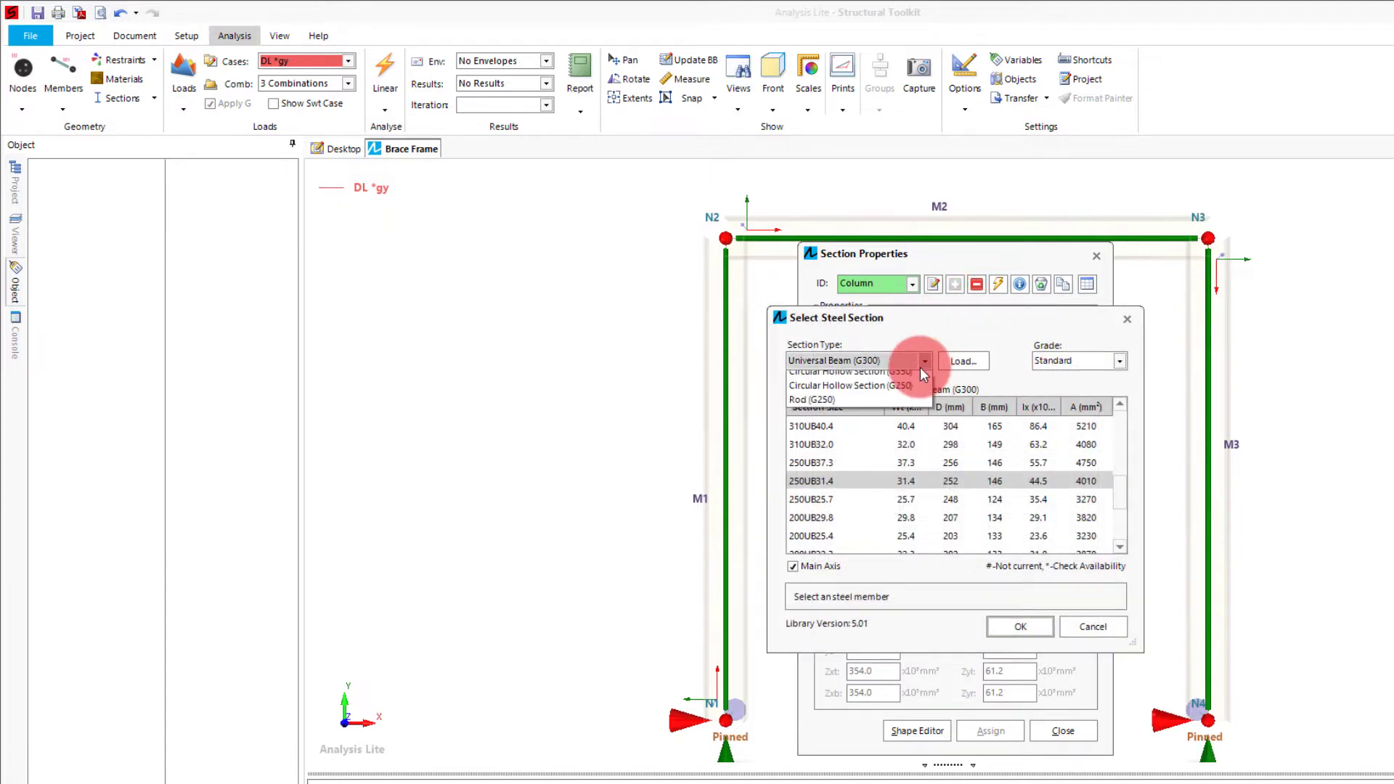
left_click(901, 435)
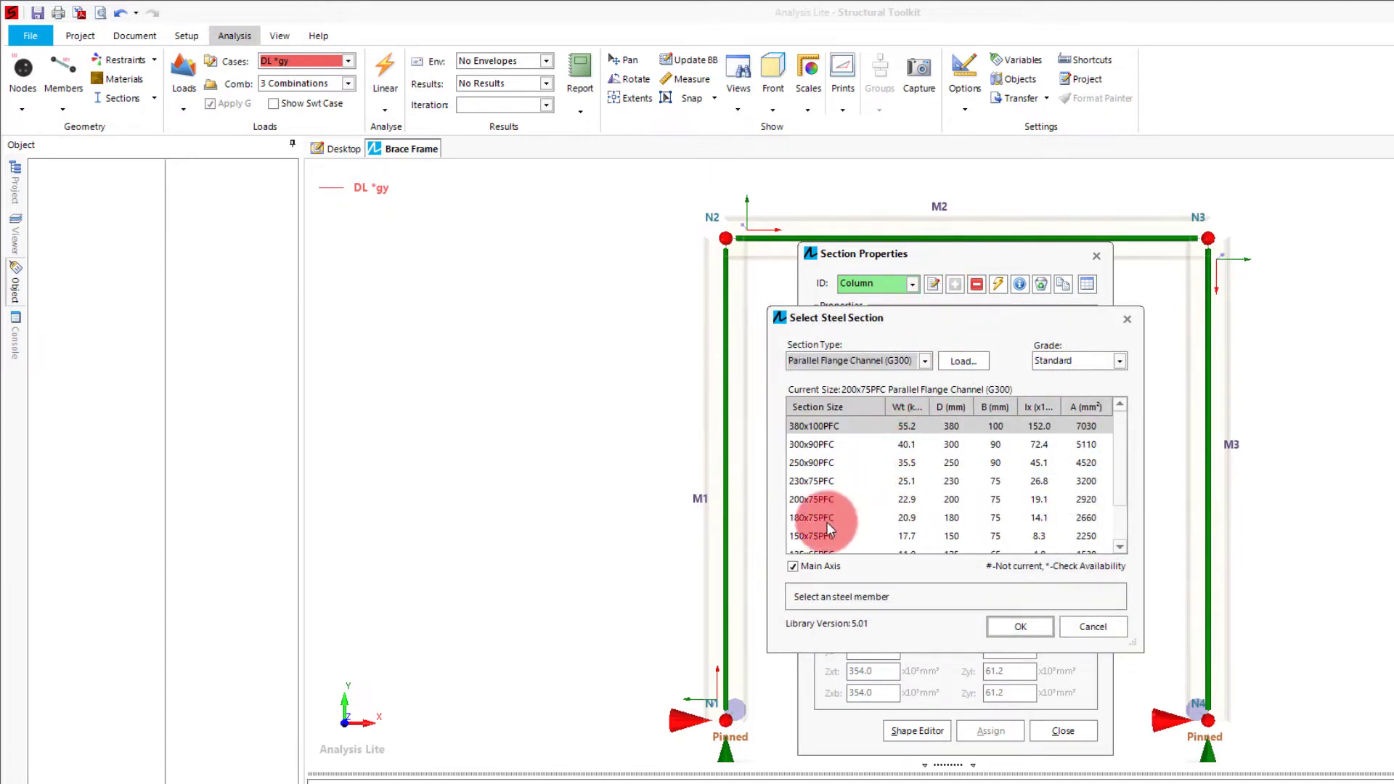
double_click(807, 501)
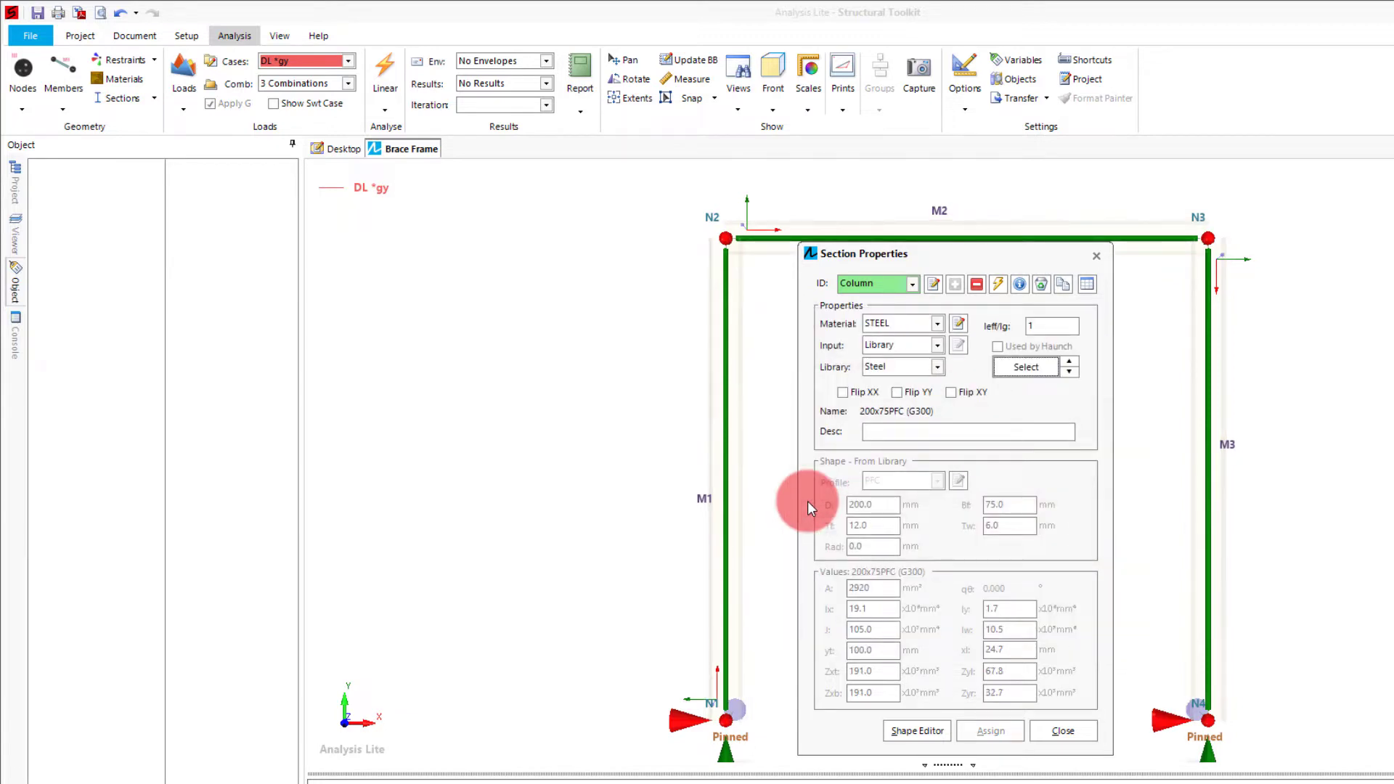
Create a new section property named Beam.
left_click(911, 284)
left_click(908, 299)
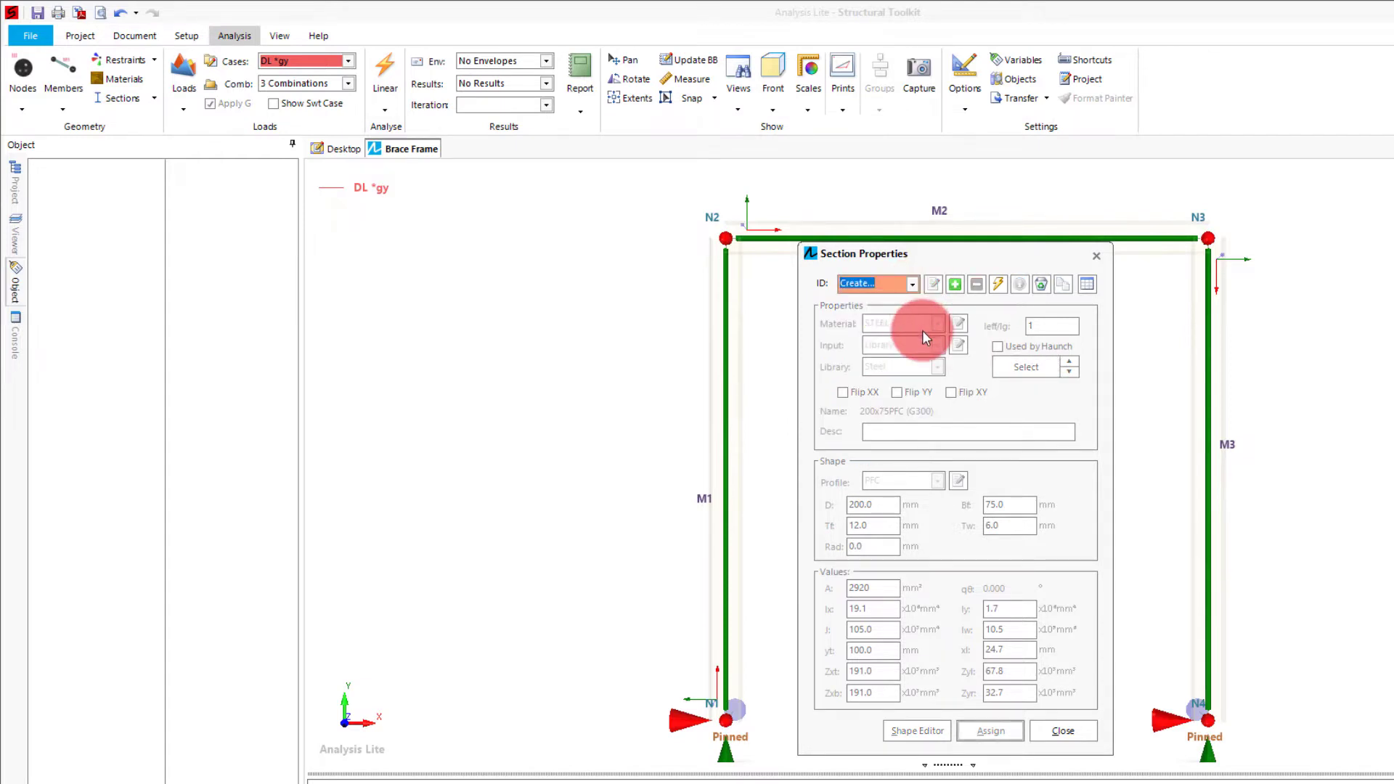
type("Beam")
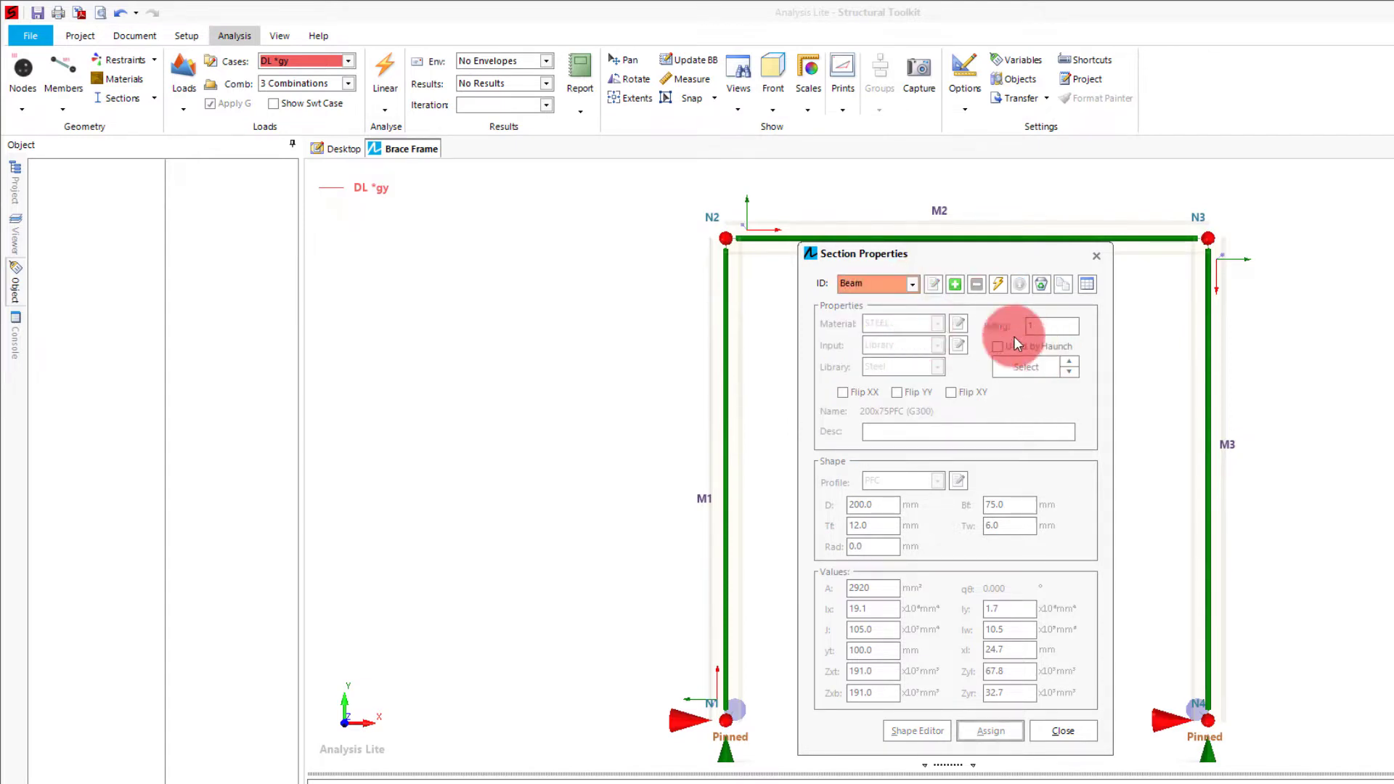
left_click(956, 284)
Set the Beam section to 180x75PFC from the Parallel Flange Channel (G300) steel library.
left_click(1013, 369)
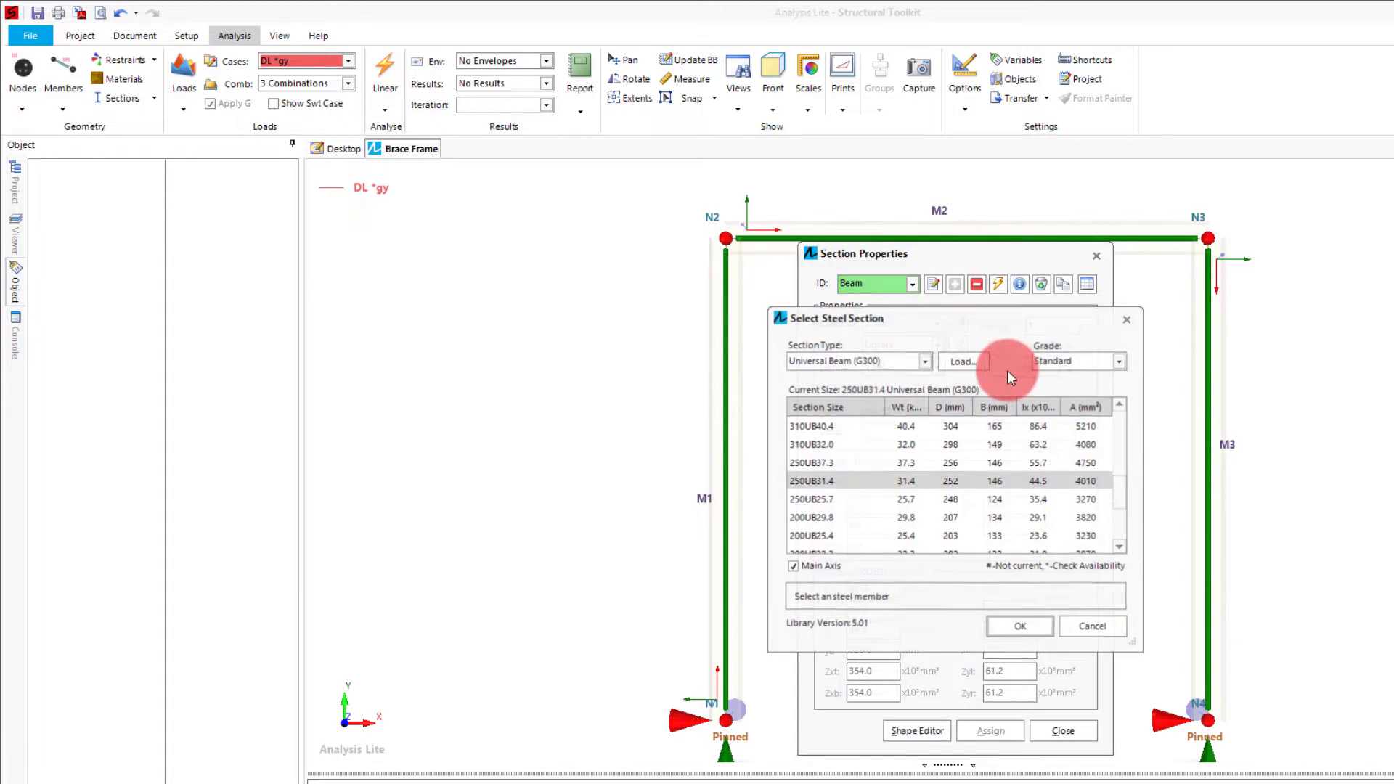
left_click(904, 362)
left_click(879, 432)
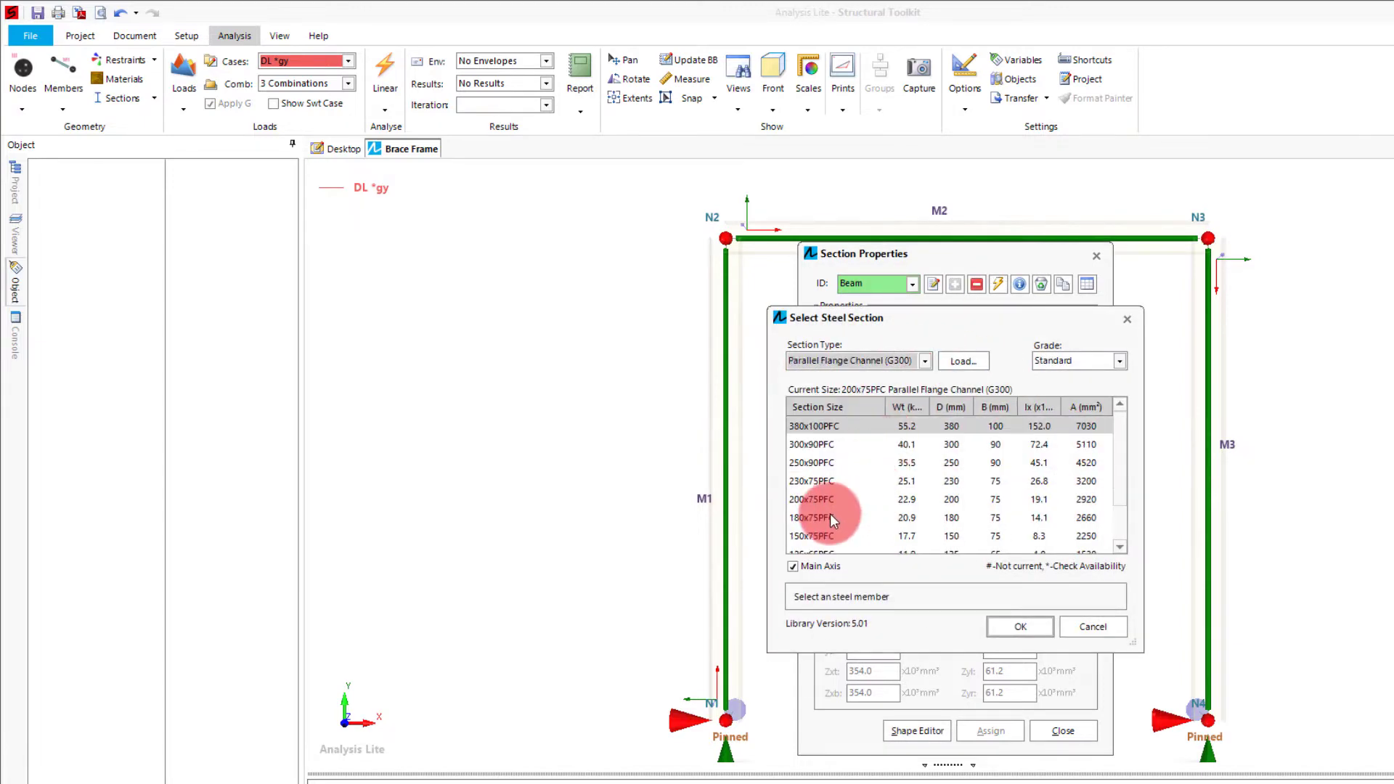
double_click(811, 520)
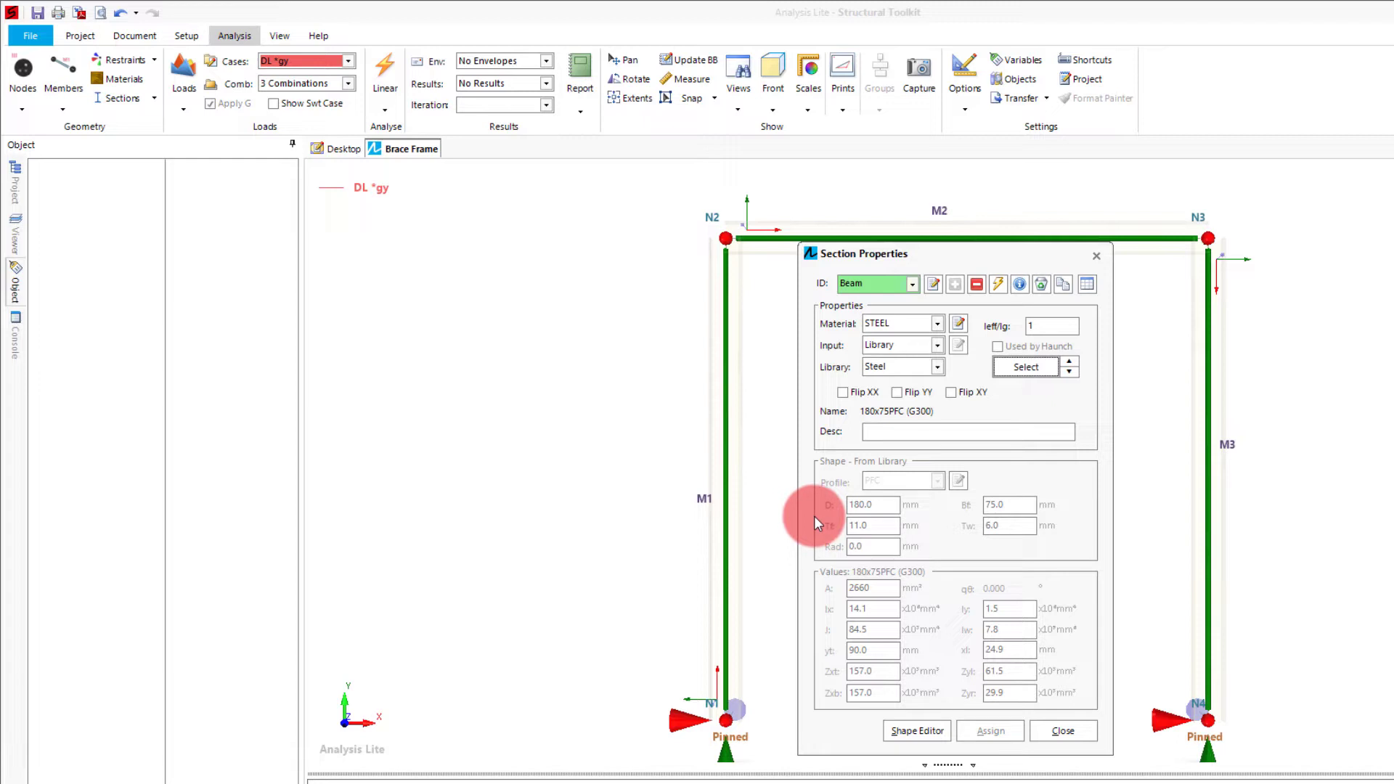
Assign the Beam section to member M2 and close the section properties.
left_click(1029, 228)
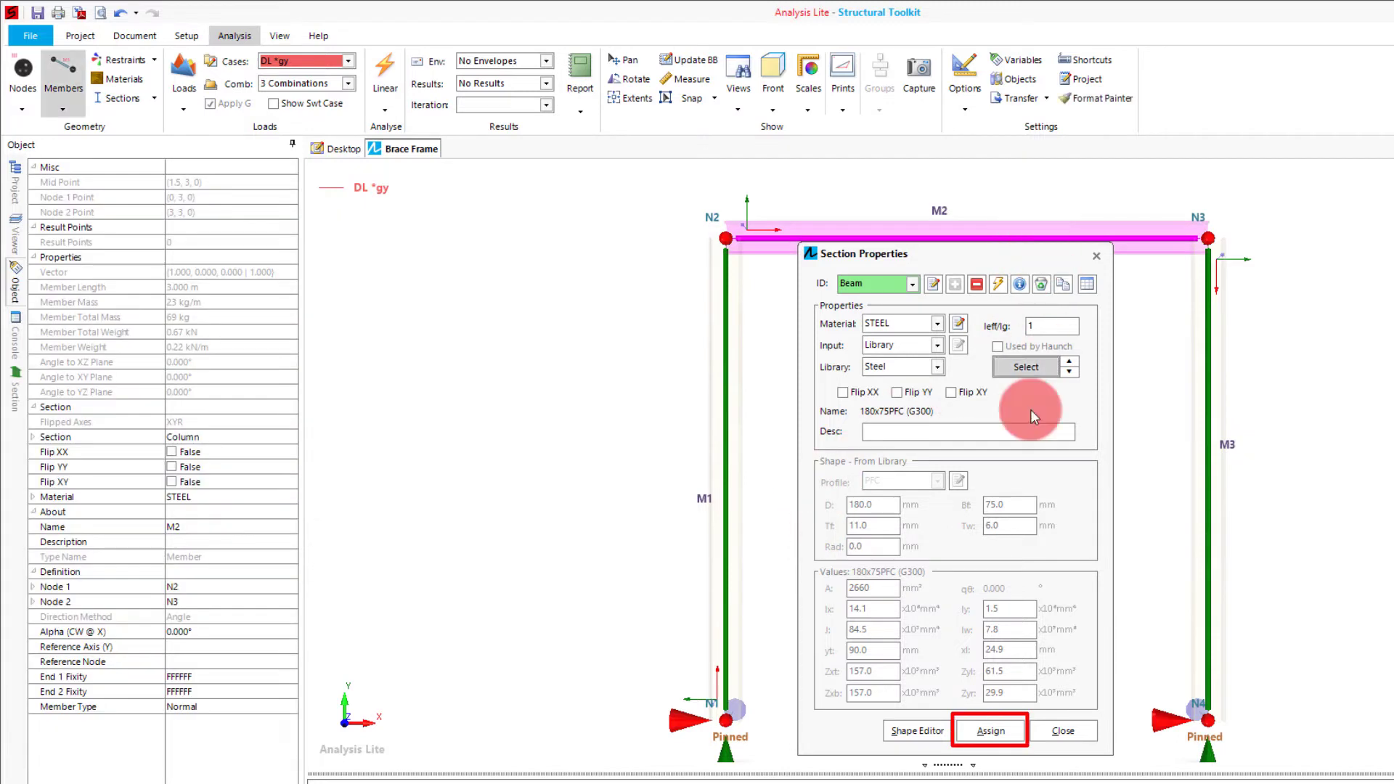
left_click(999, 729)
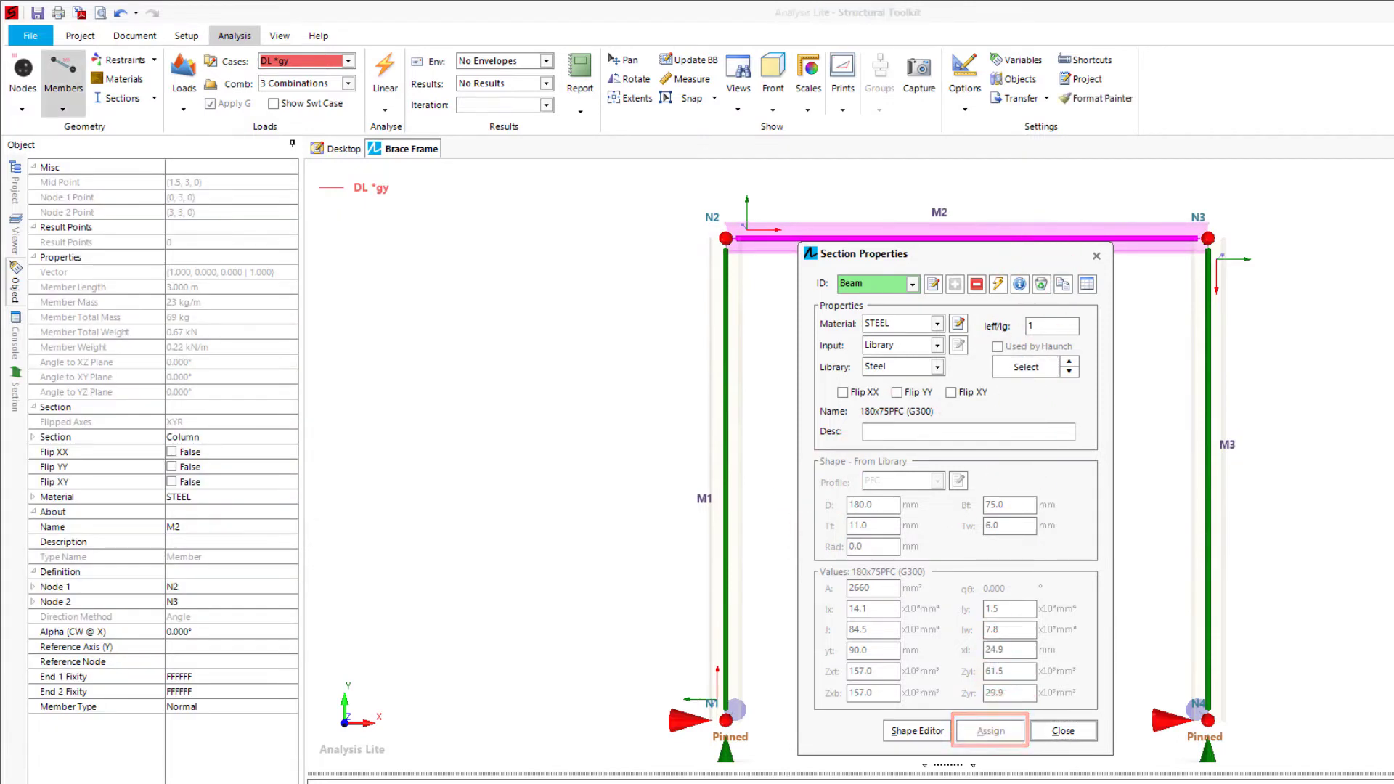
left_click(1091, 245)
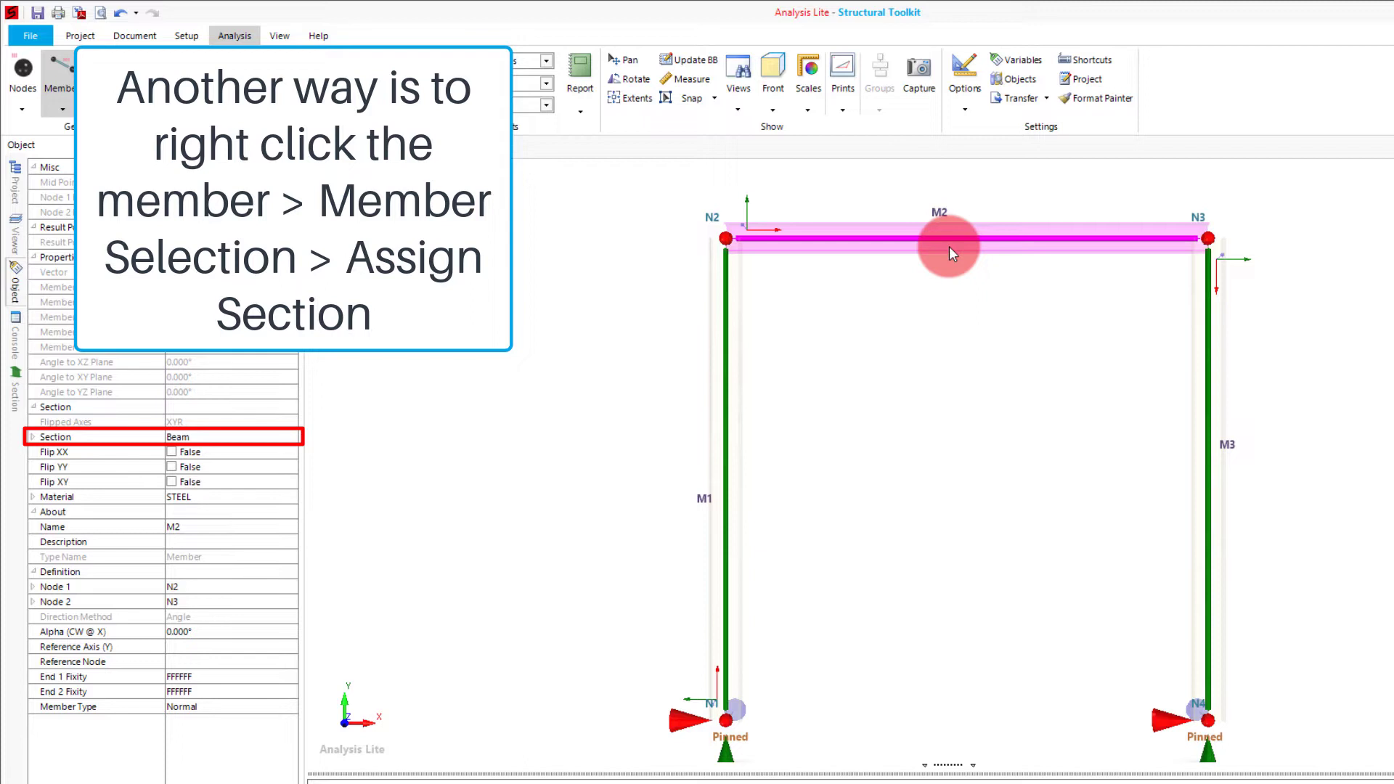
View the section choices available in member M2's properties, without changing the assignment.
left_click(281, 438)
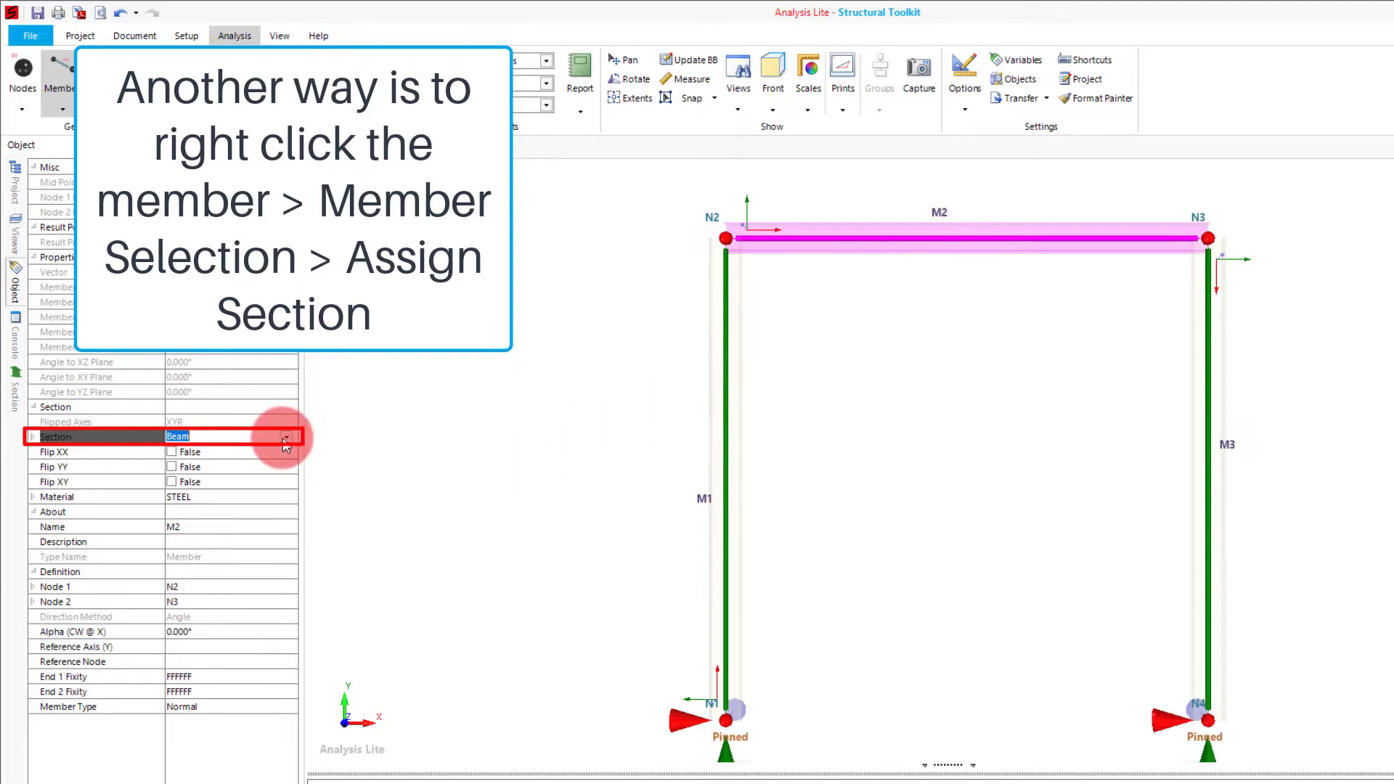
left_click(290, 437)
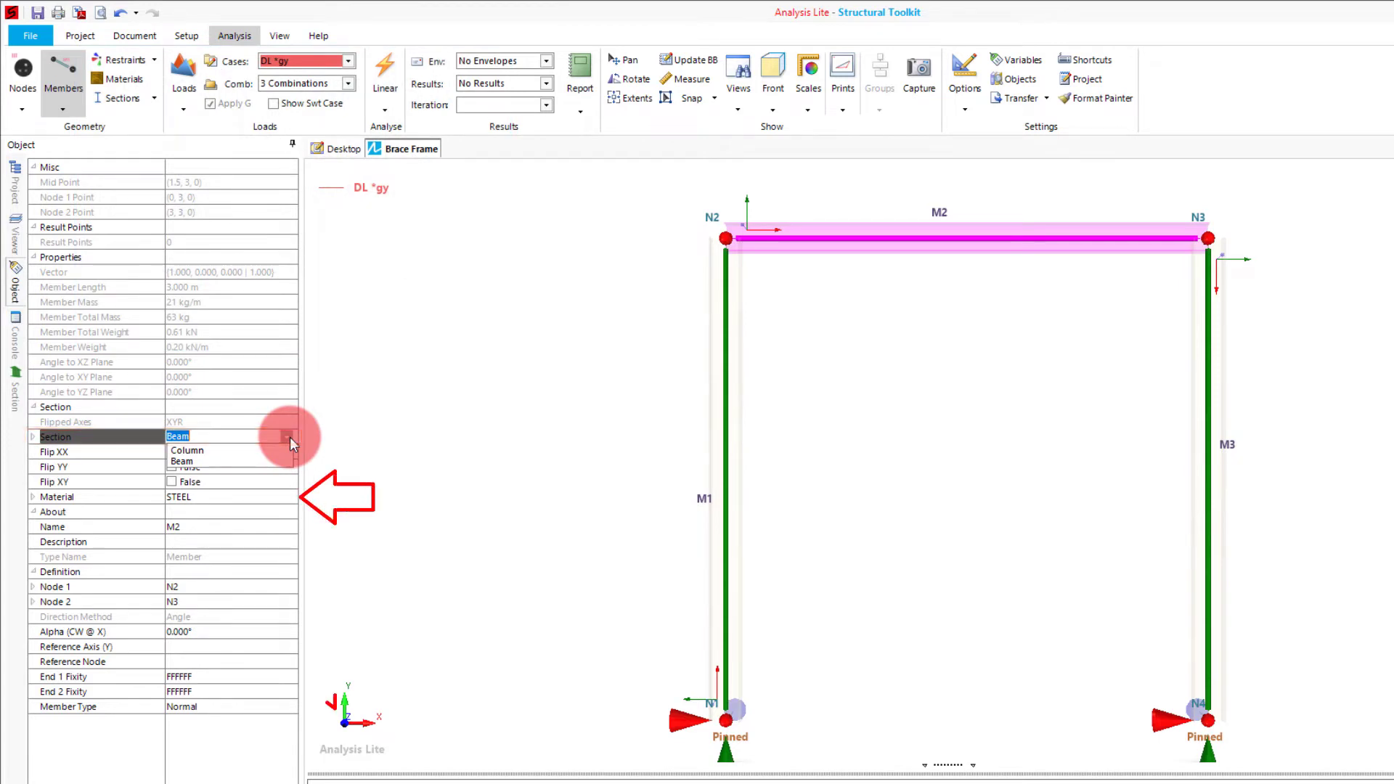
left_click(290, 437)
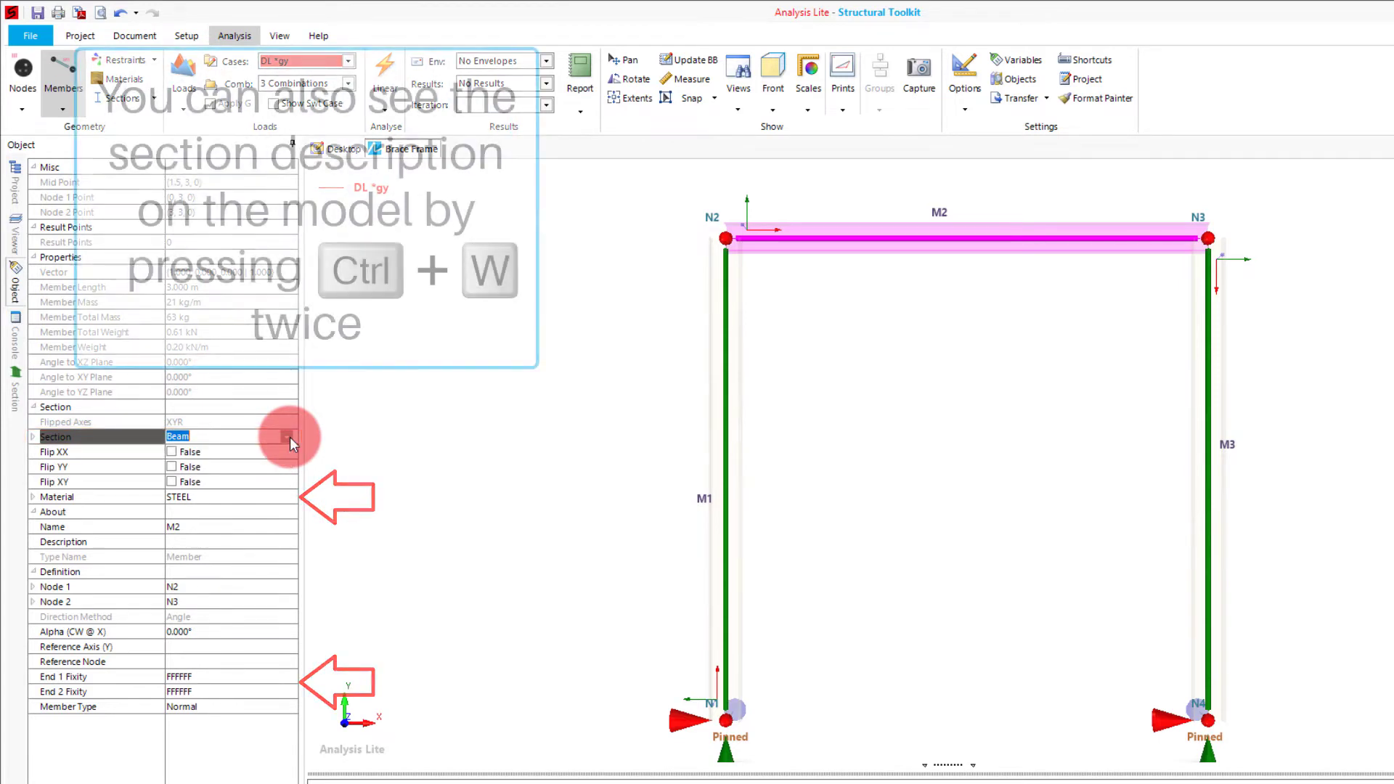
left_click(324, 434)
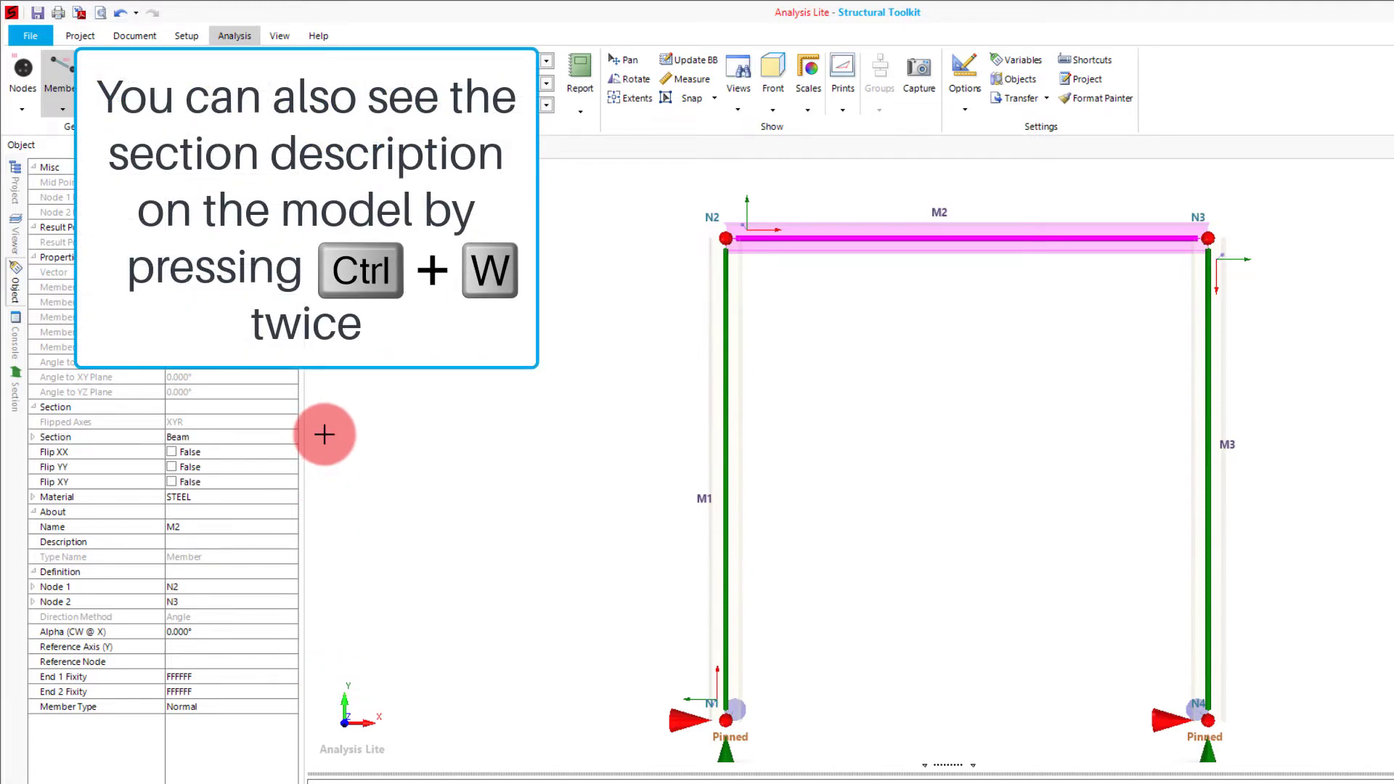
scroll(1169, 220, "up", 7)
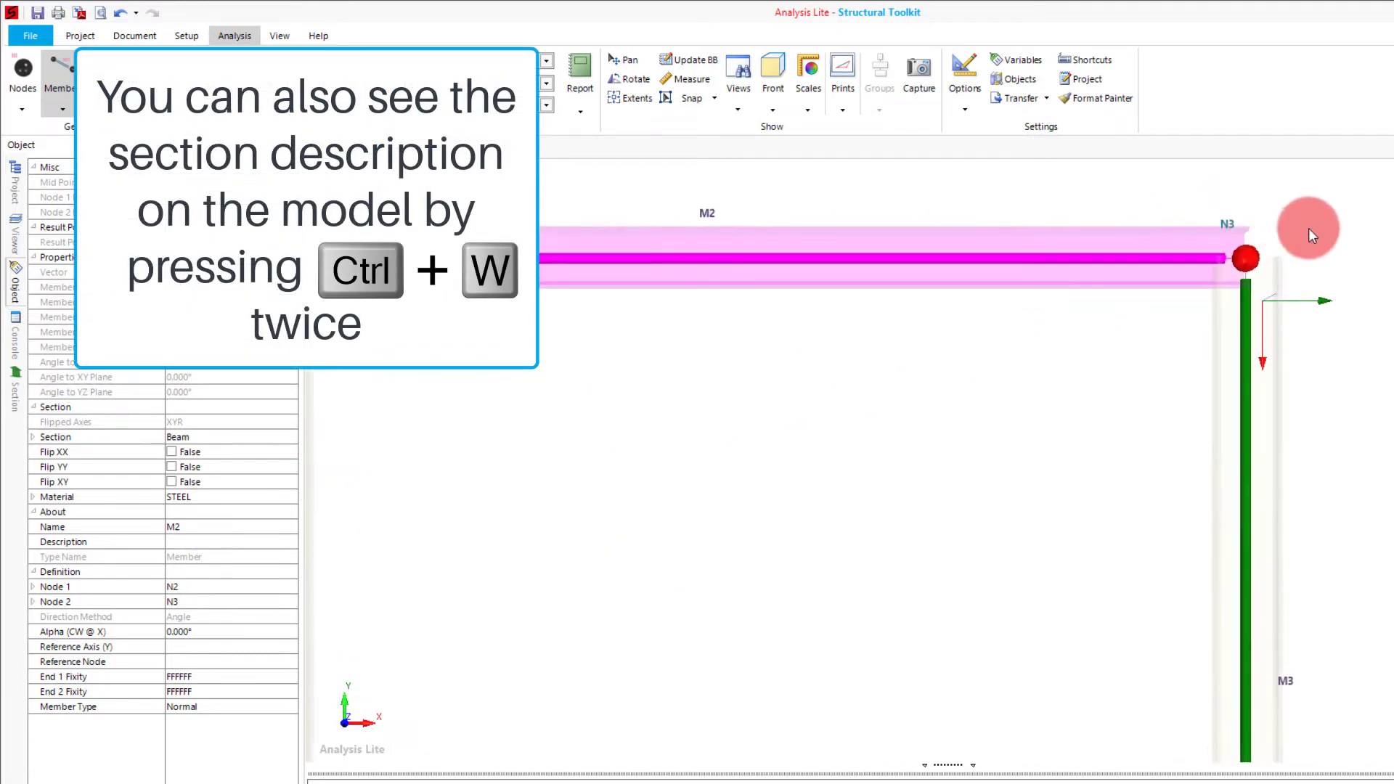
left_click_drag(1301, 250, 1145, 372)
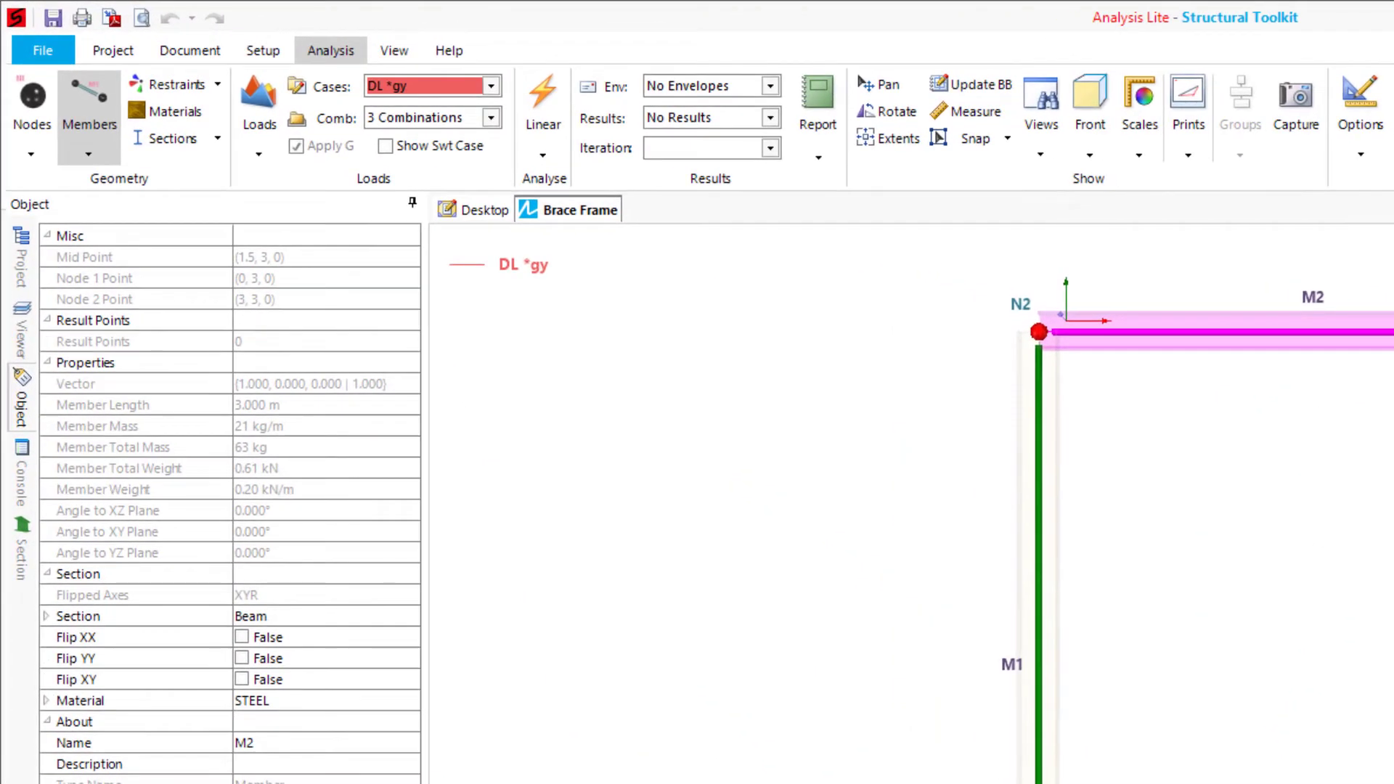
Review the available primary load cases and load combinations without changing the active selection.
left_click(492, 85)
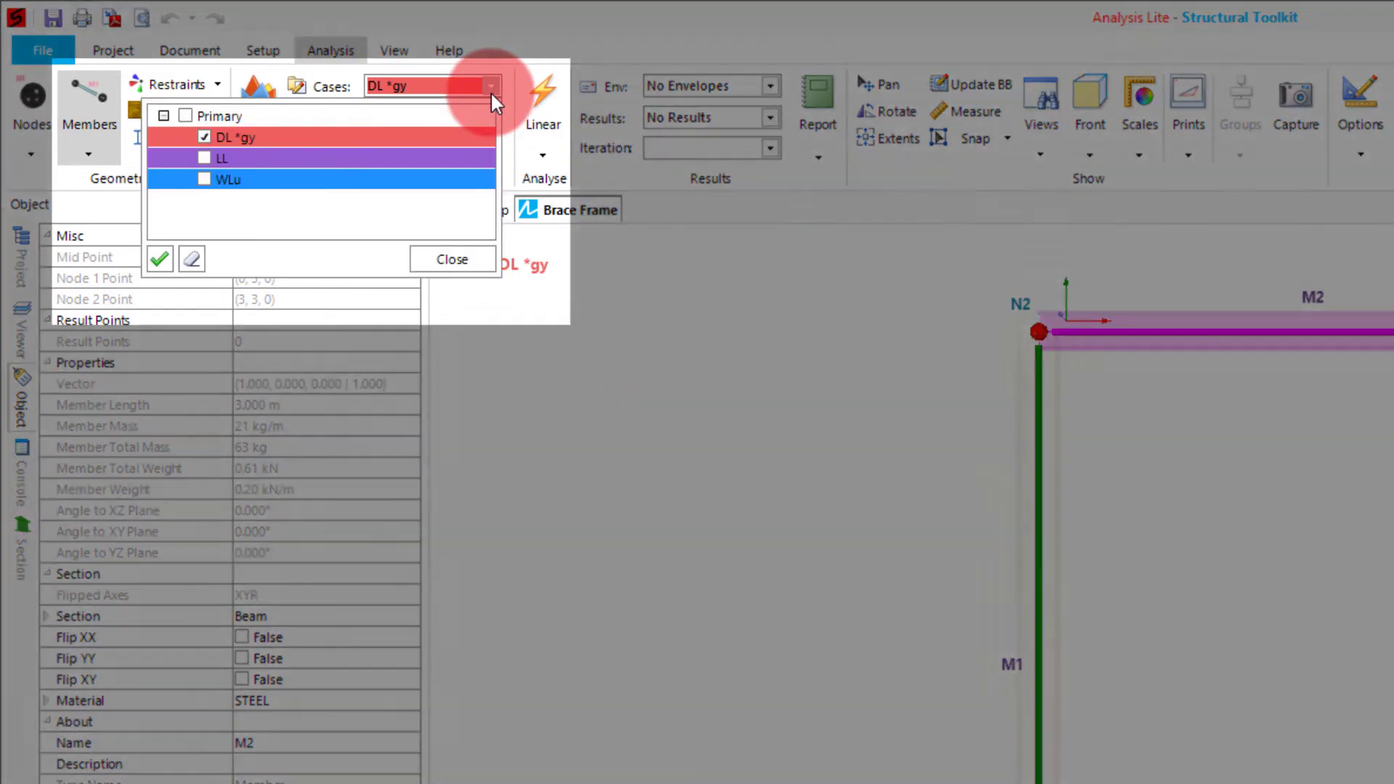
left_click(490, 90)
left_click(491, 118)
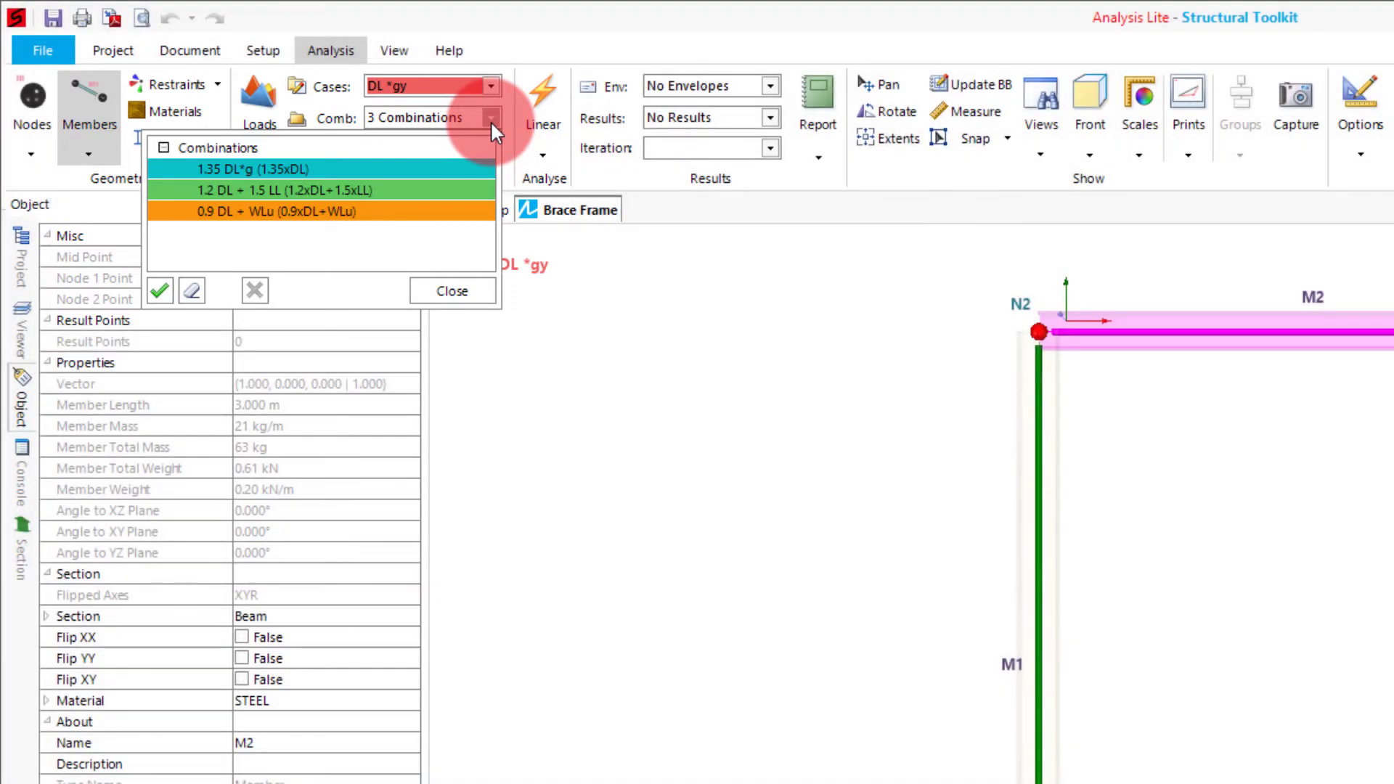
left_click(490, 119)
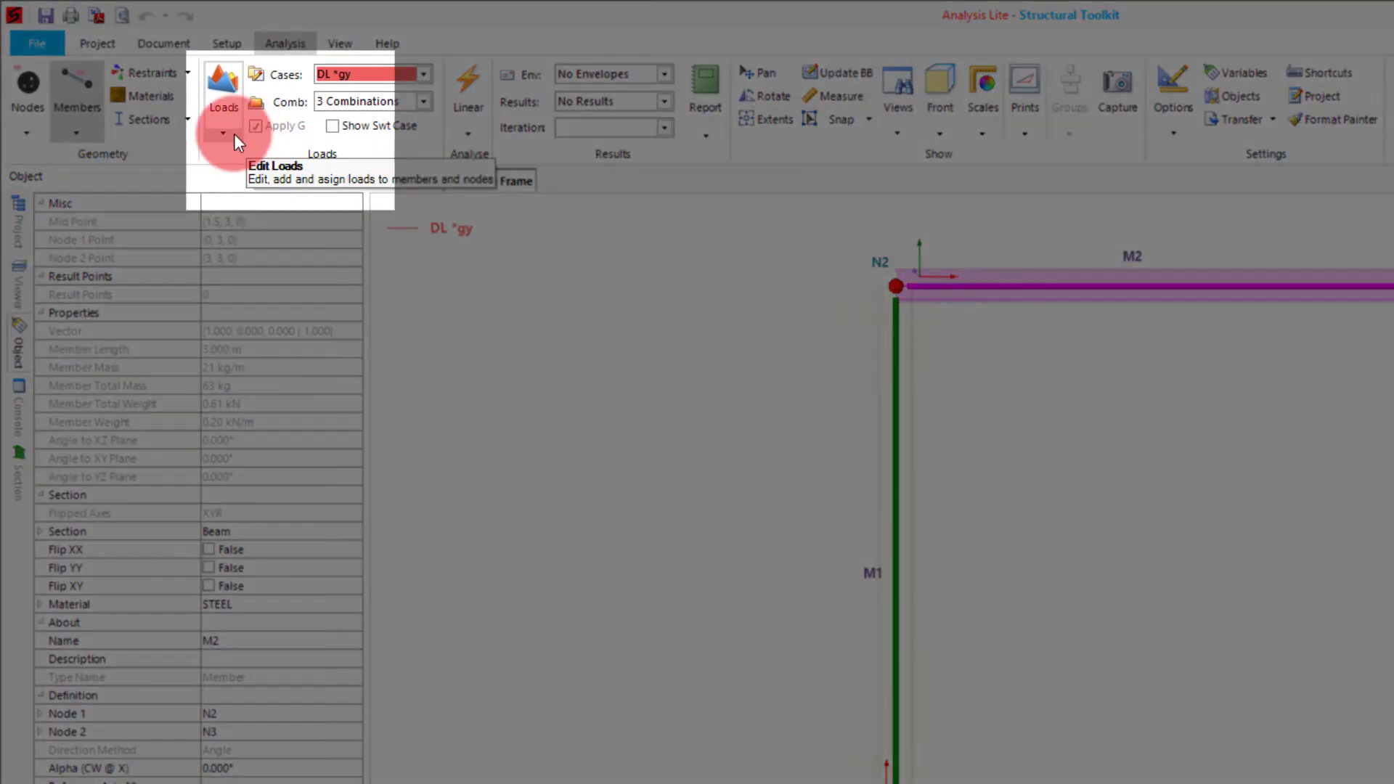
Create a load definition named UDL1 DL with an FY value of -3 kN.
left_click(234, 133)
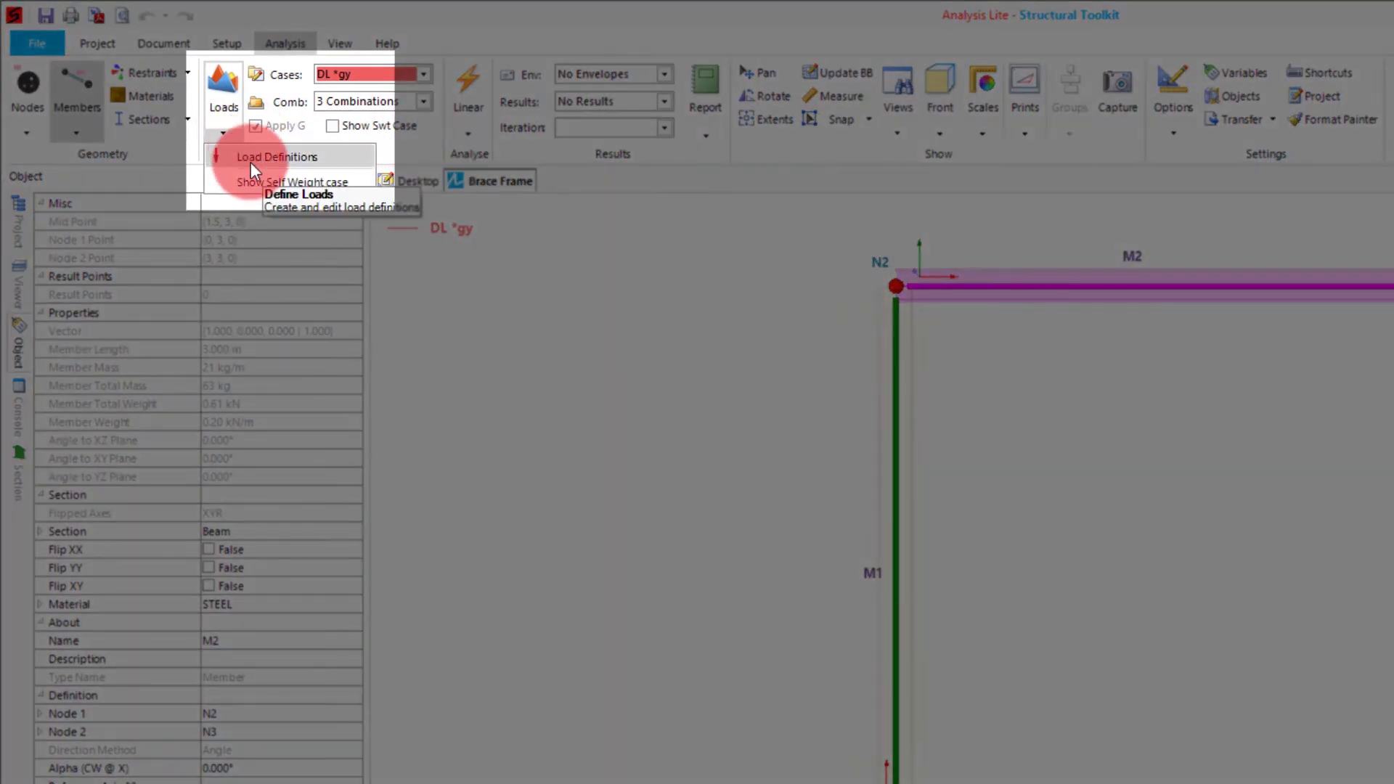
left_click(251, 163)
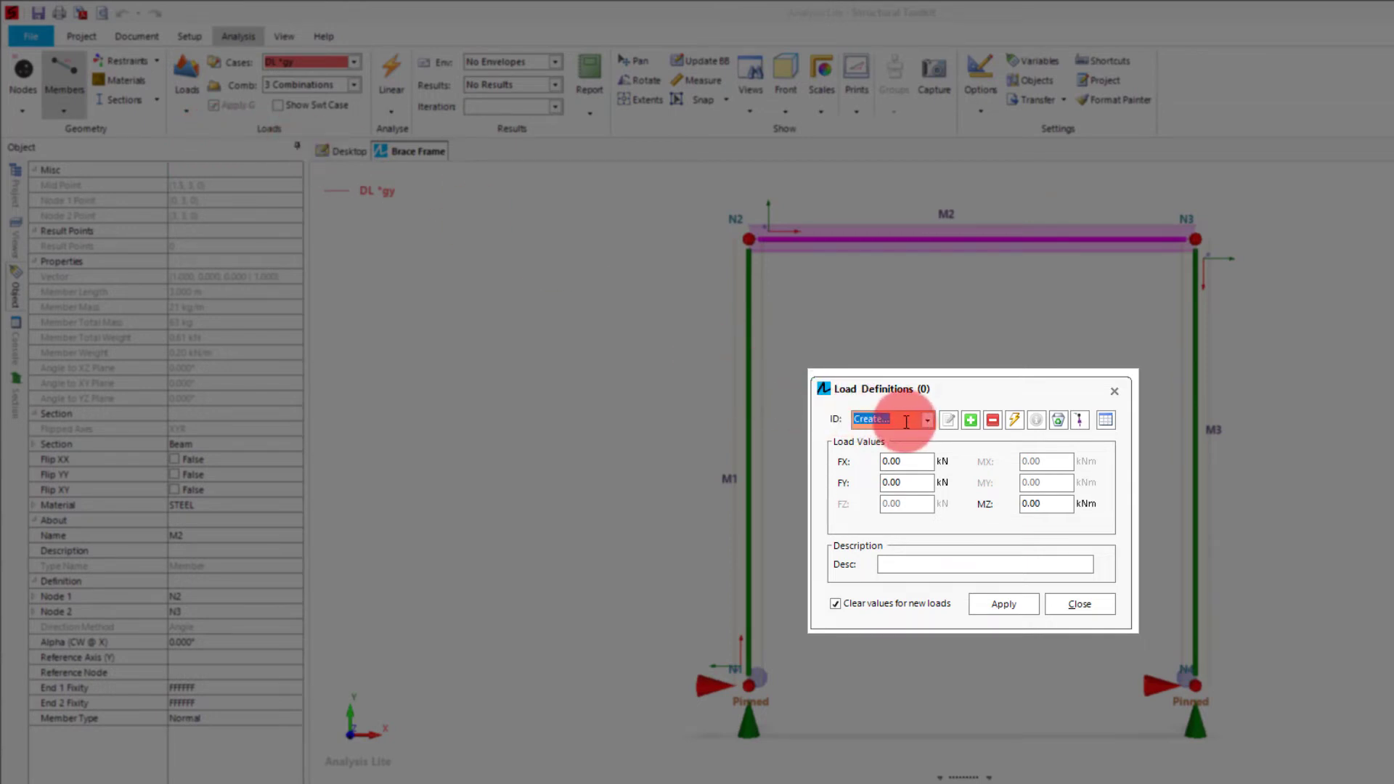
type("UDL1 DL")
left_click(971, 420)
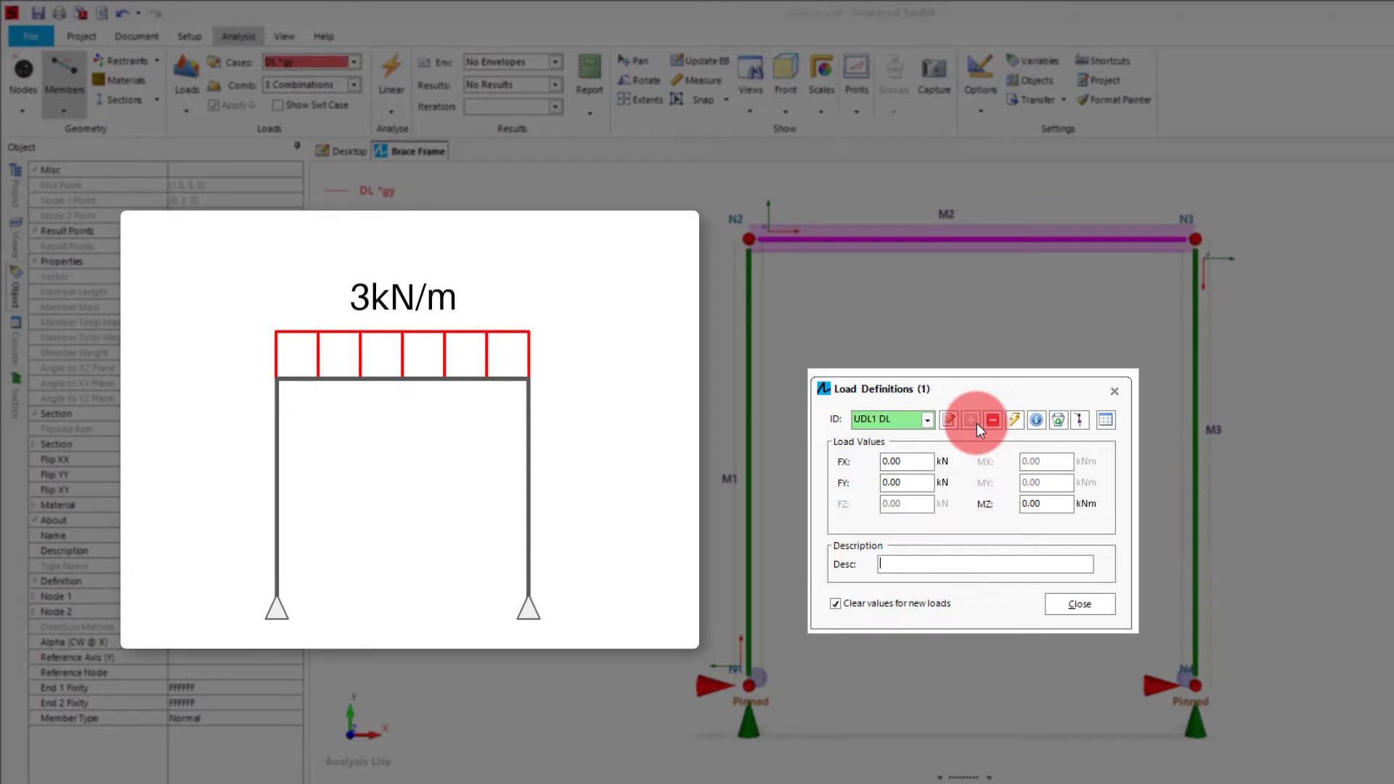
left_click(930, 481)
type("-3")
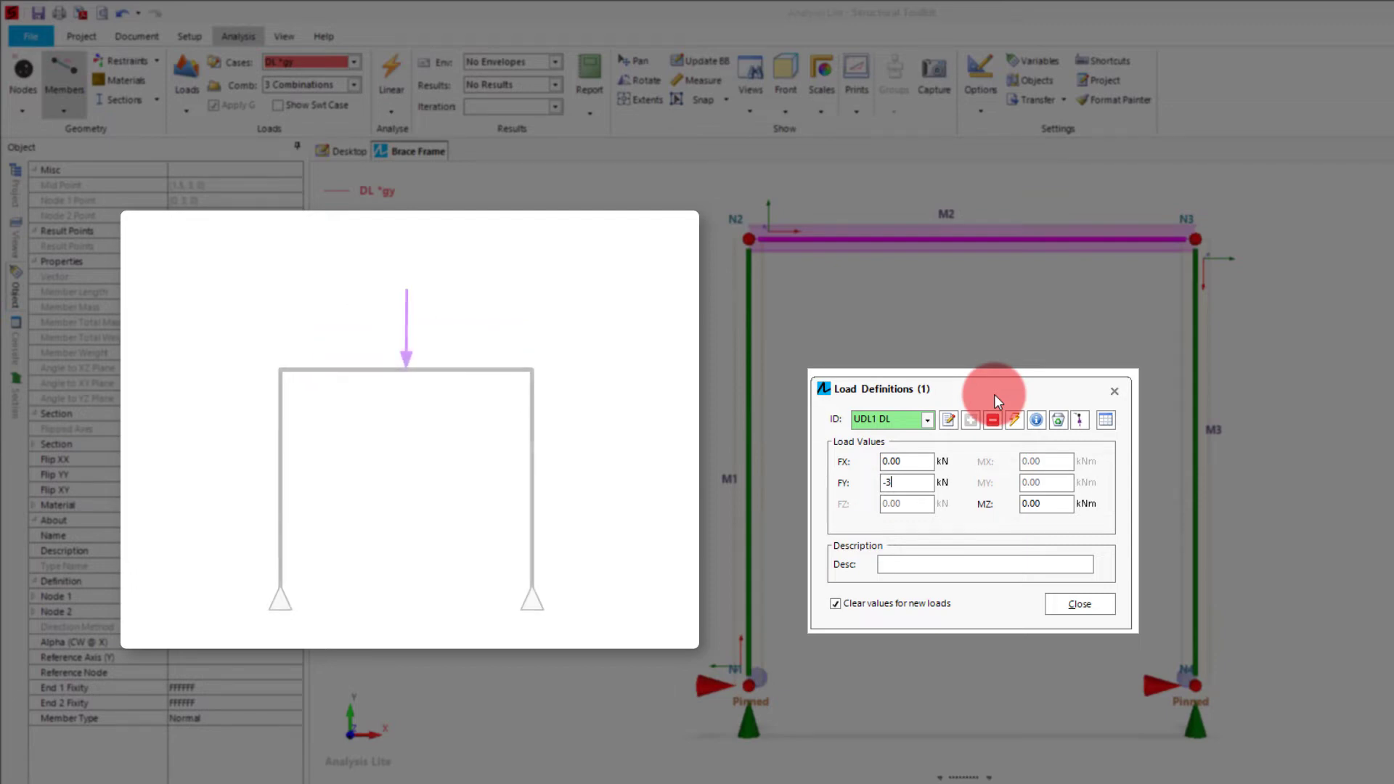
Create a load definition named PL1 LL with an FY value of -4 kN.
left_click(926, 419)
left_click(926, 436)
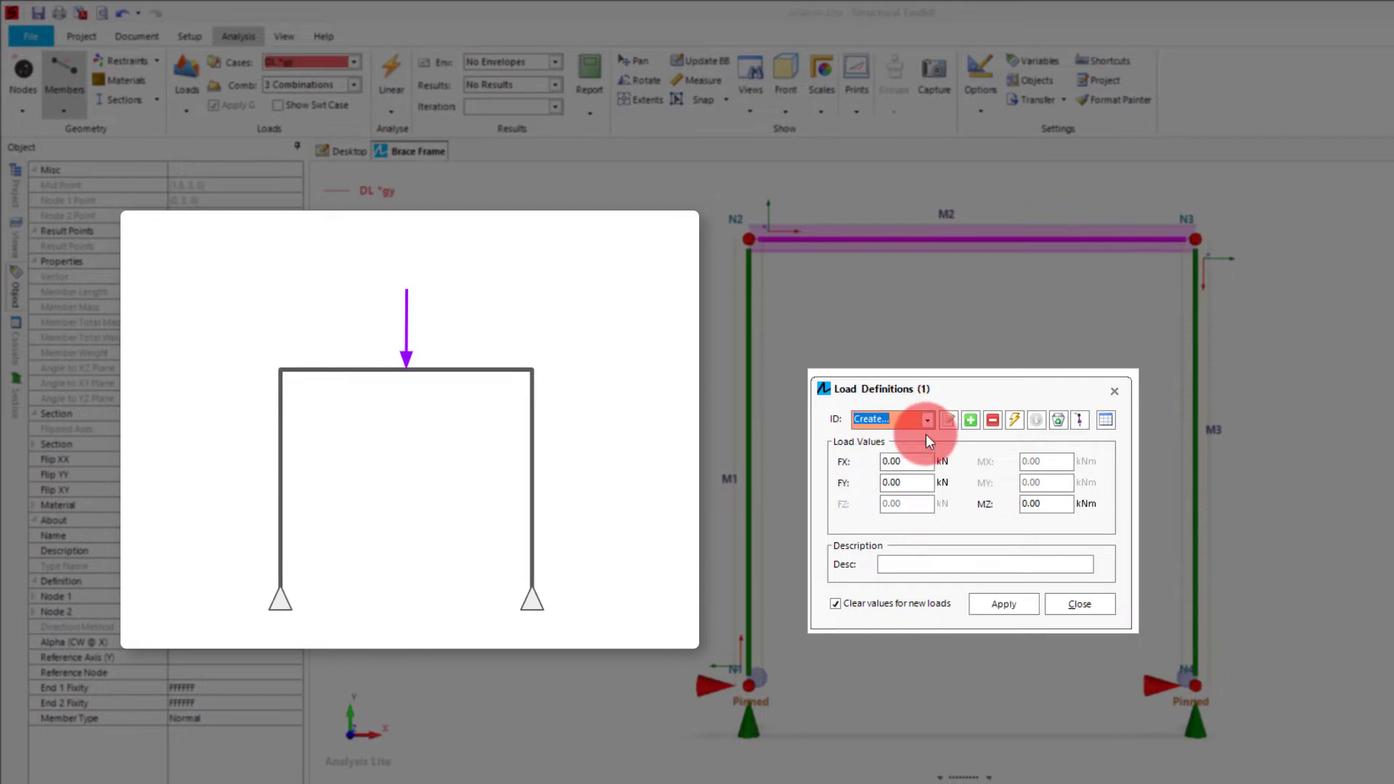
type("PL1 LL")
left_click(970, 420)
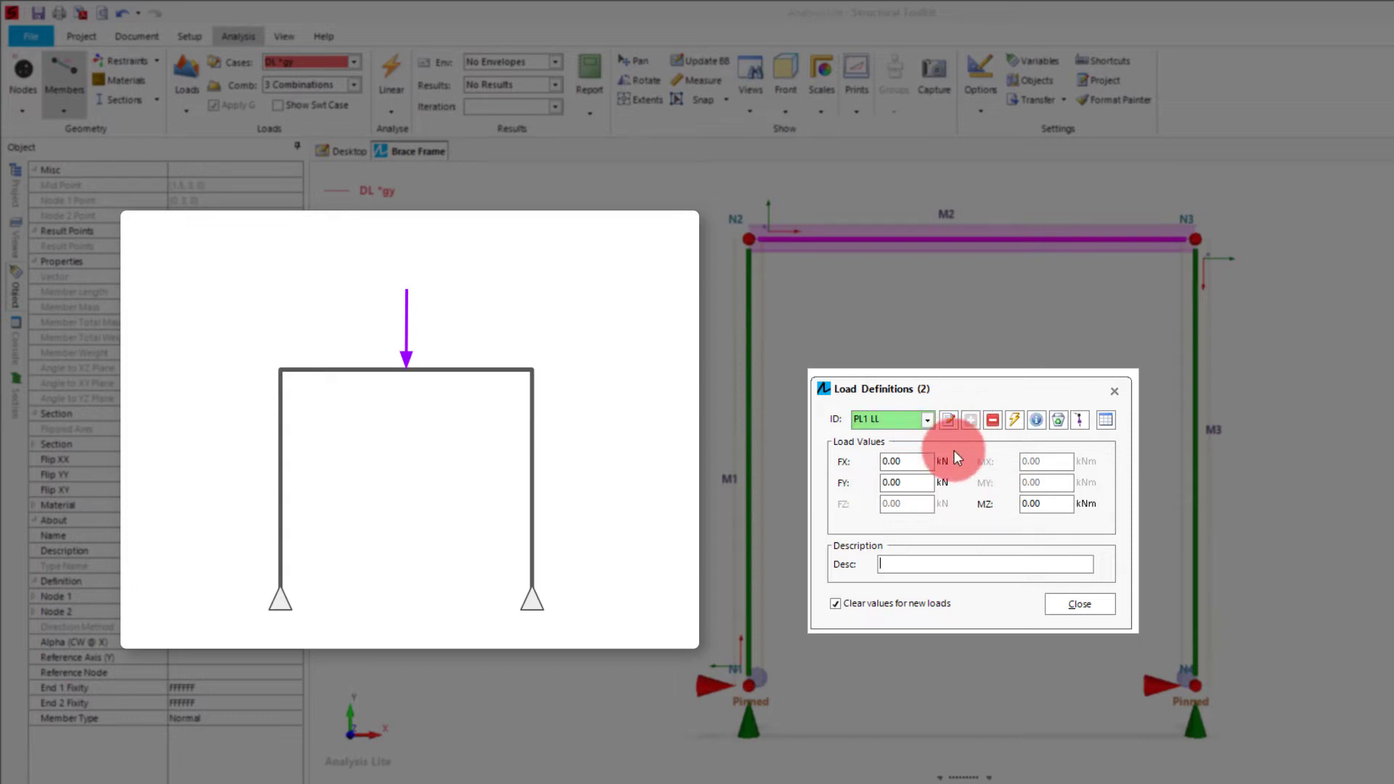
left_click(928, 485)
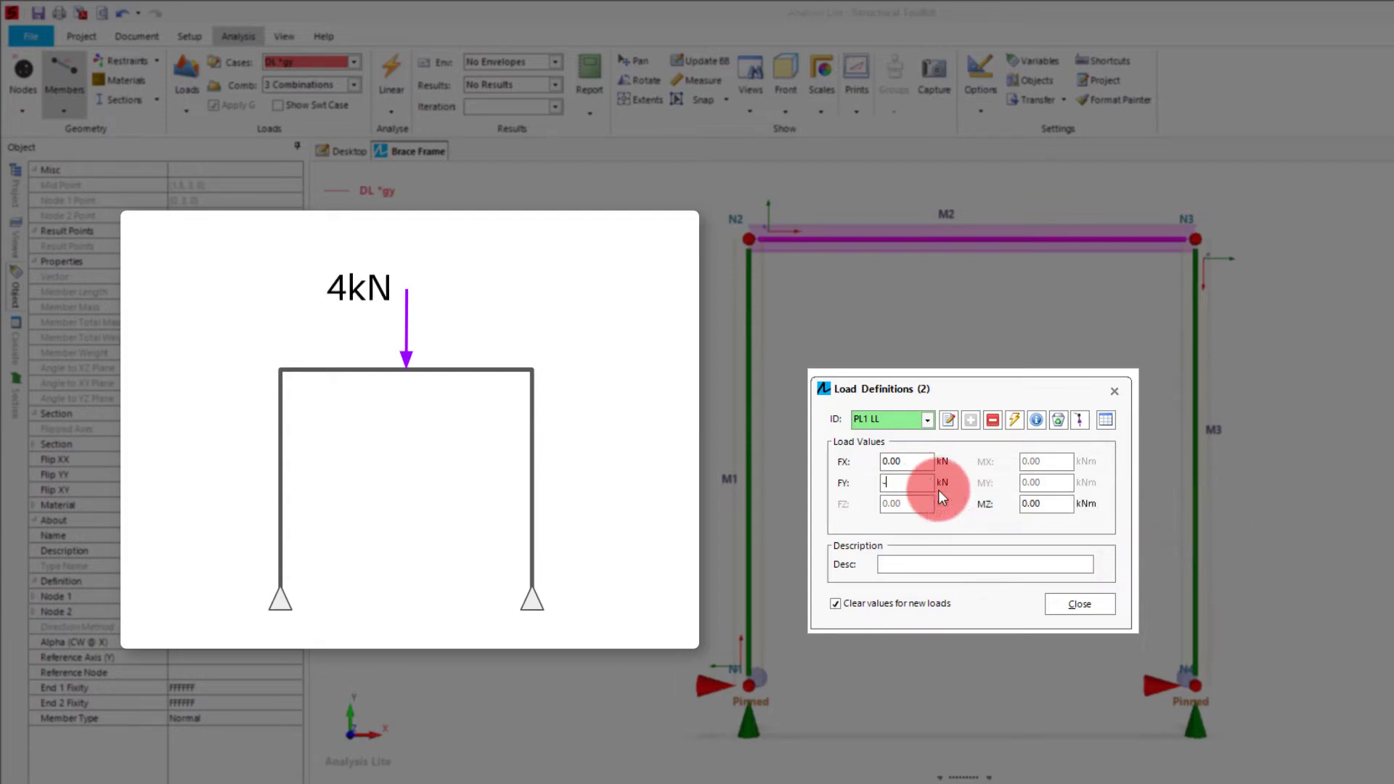
type("-4")
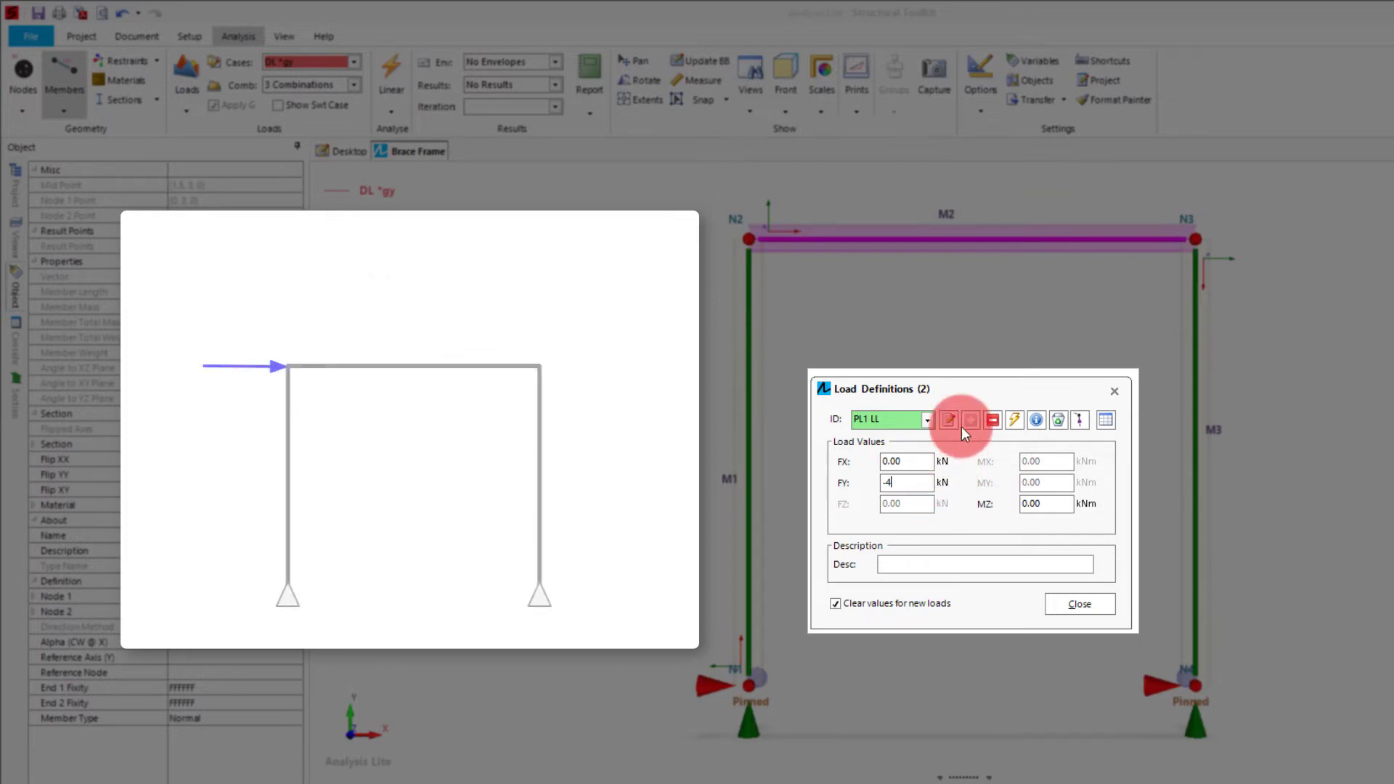
Create a load definition named PL2 WLu with an FX value of 4 kN and close the load definitions.
left_click(928, 421)
left_click(926, 439)
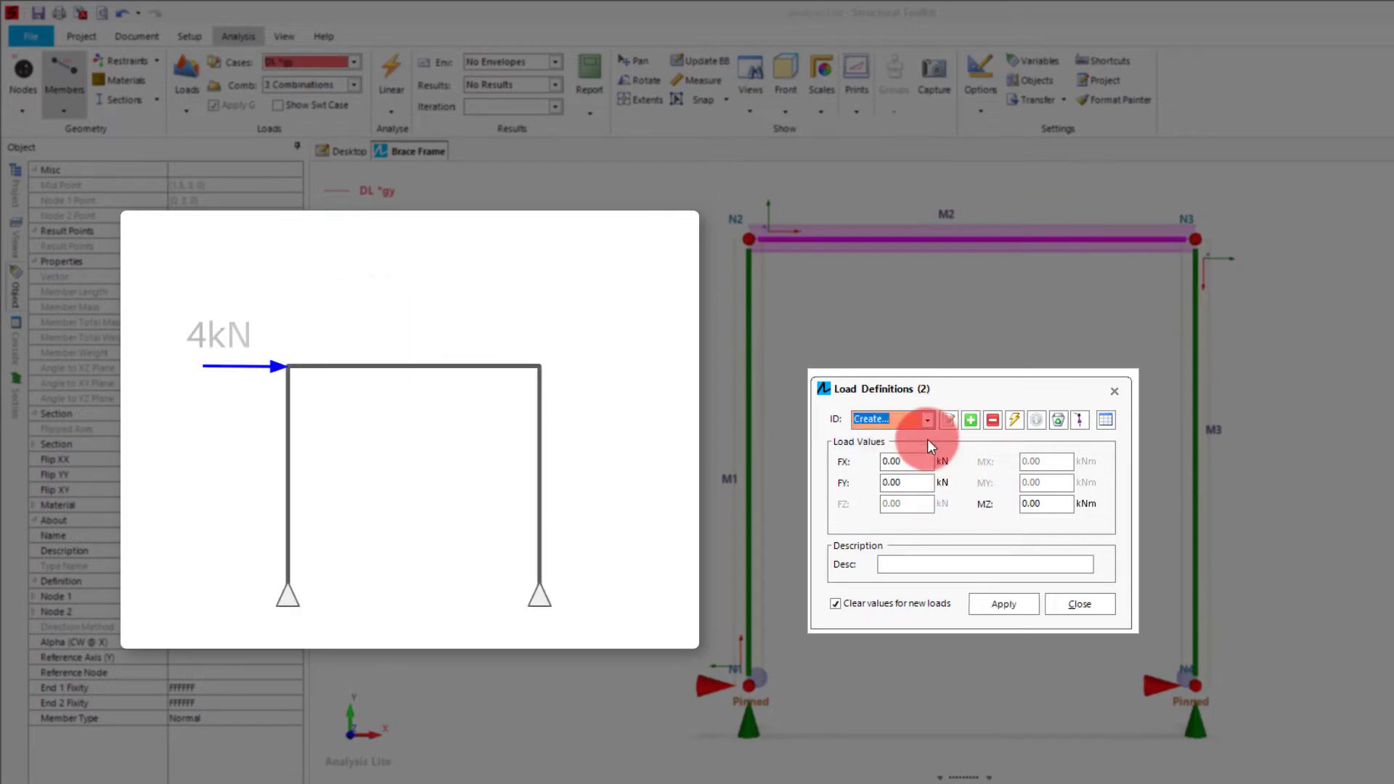
type("P")
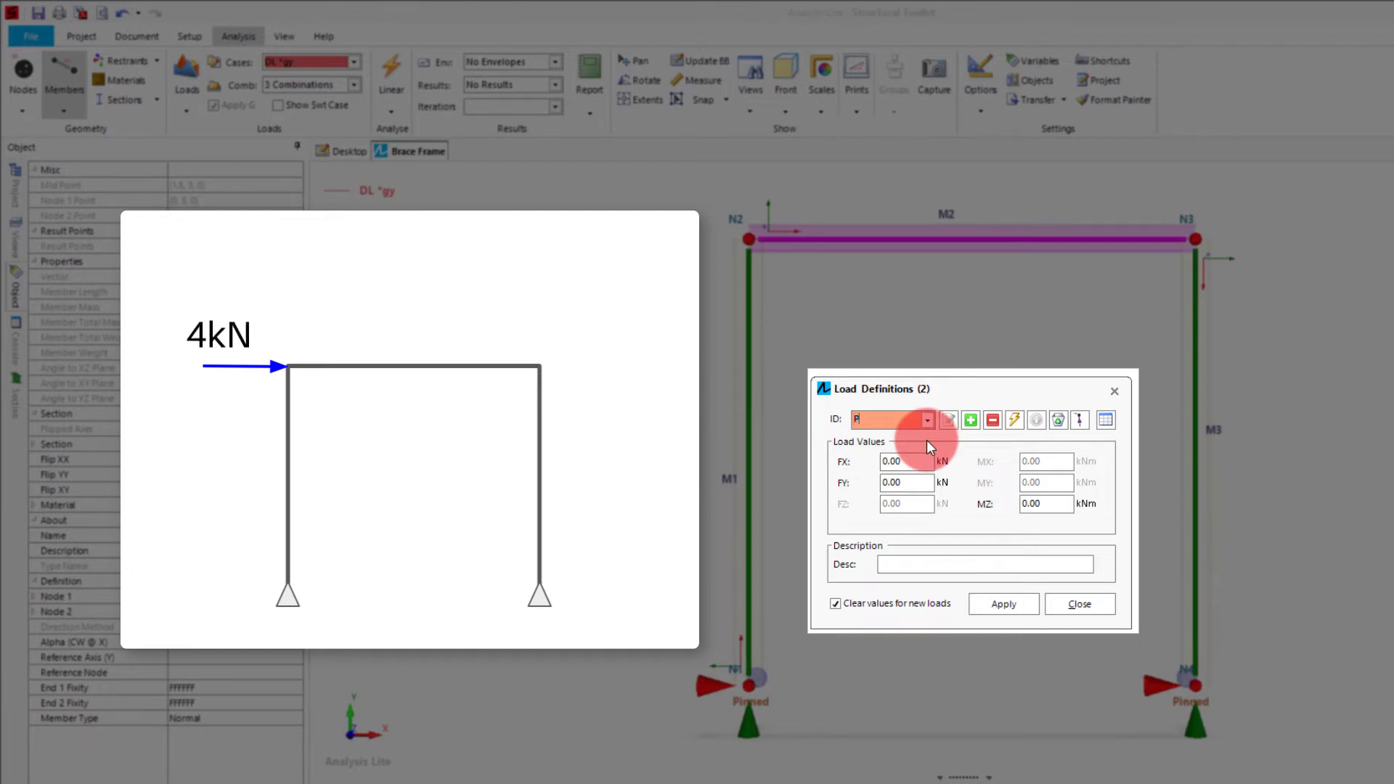
type("L2 WLu")
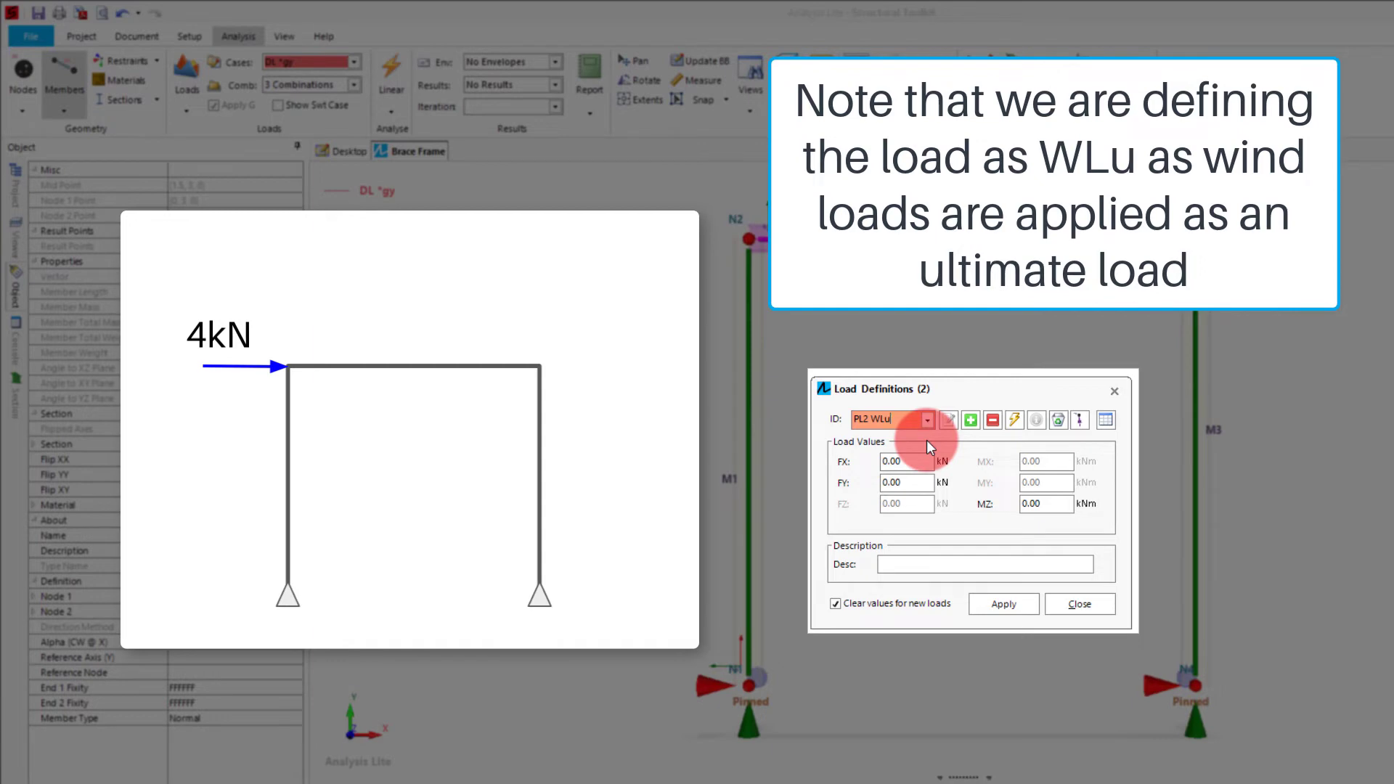
left_click(973, 423)
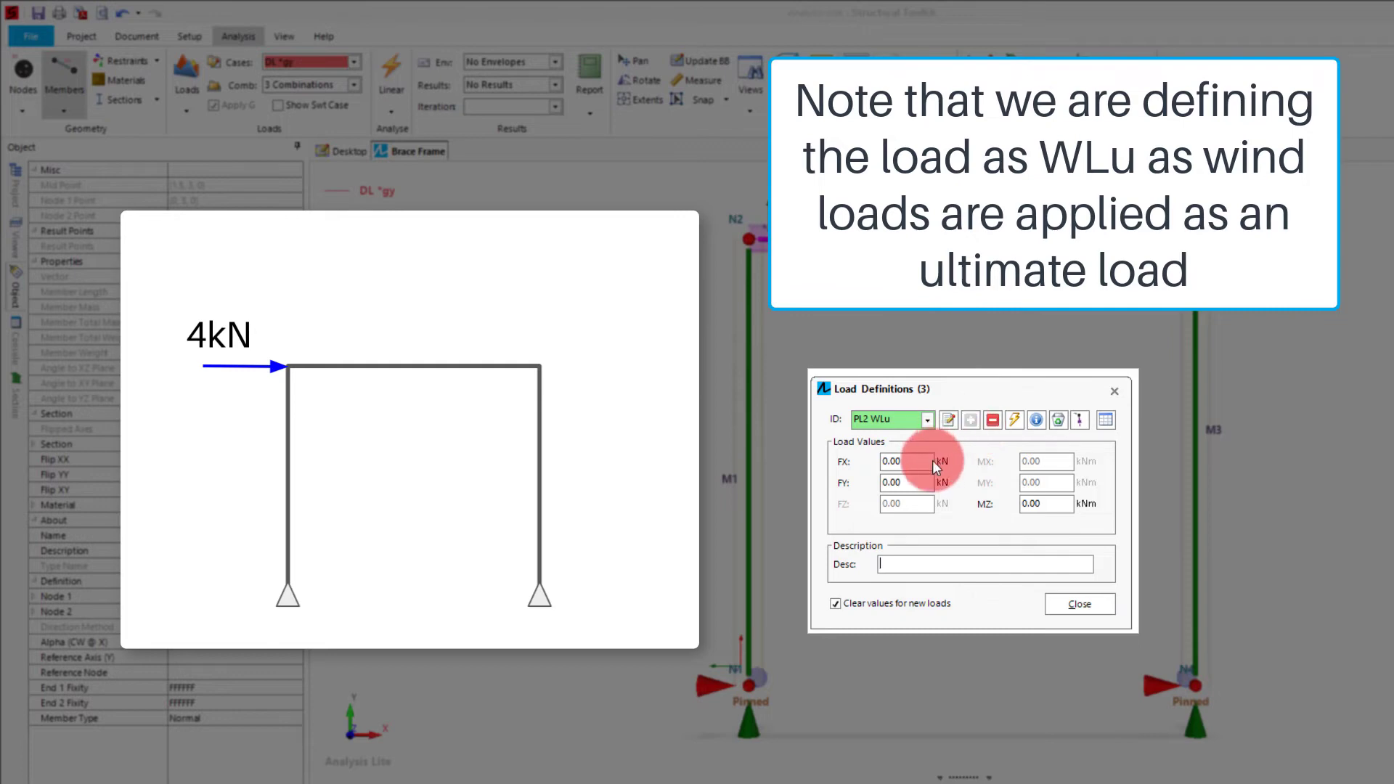
left_click(907, 461)
type("4")
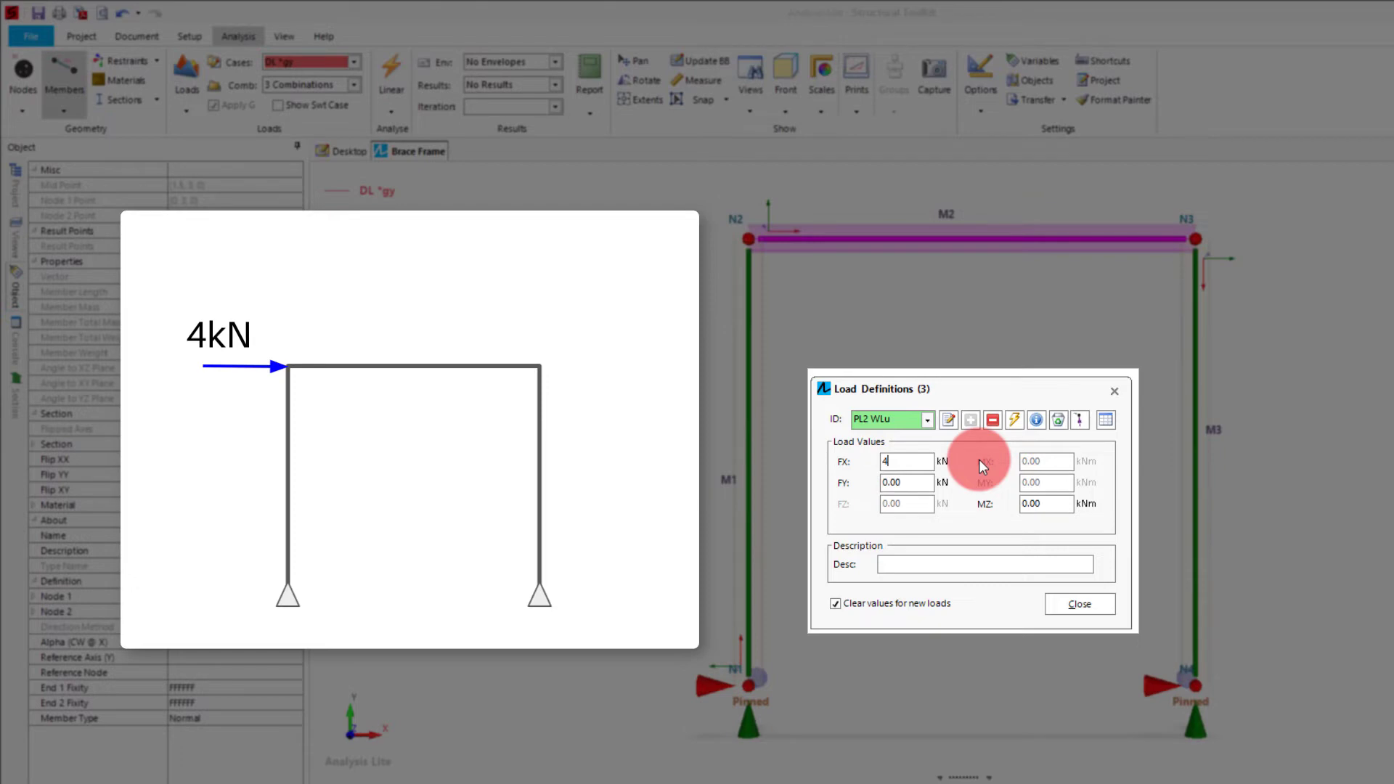
key("Tab")
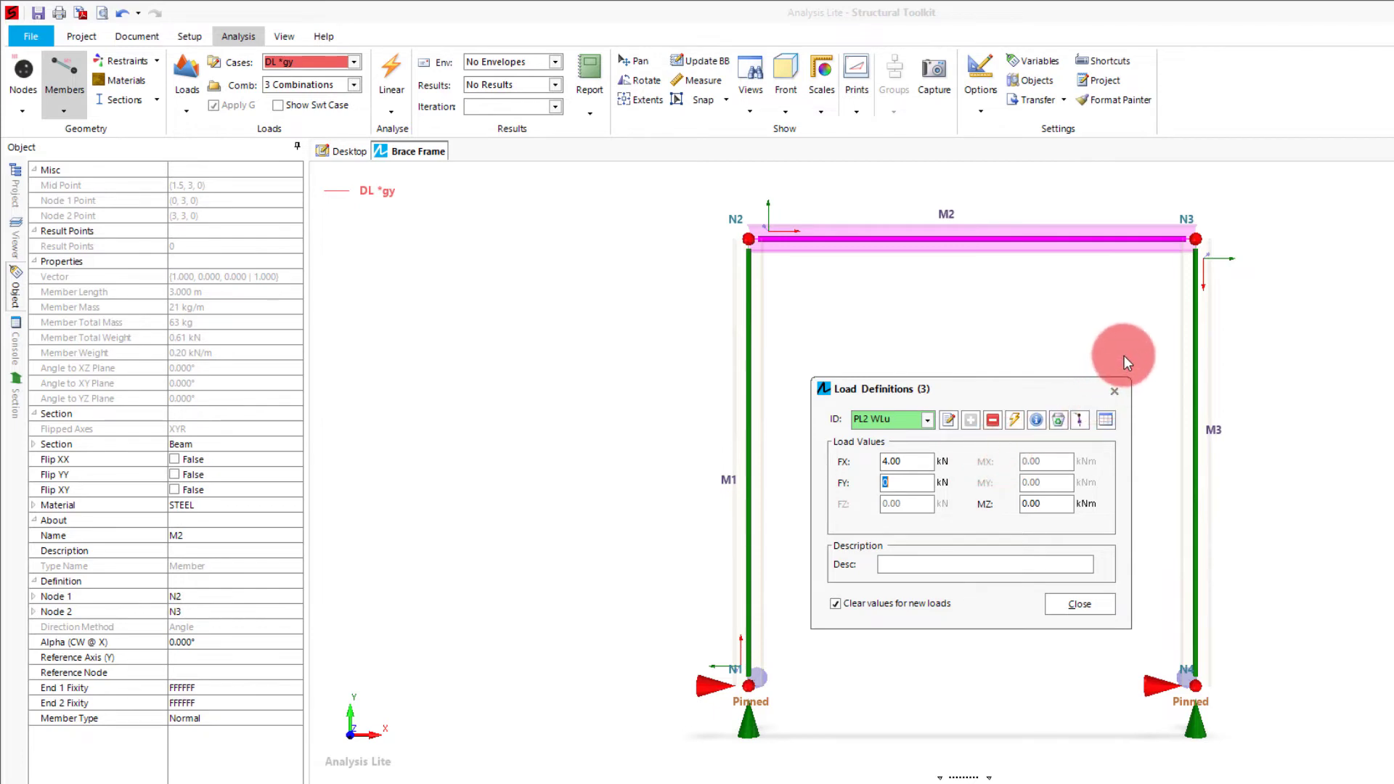
left_click(1115, 391)
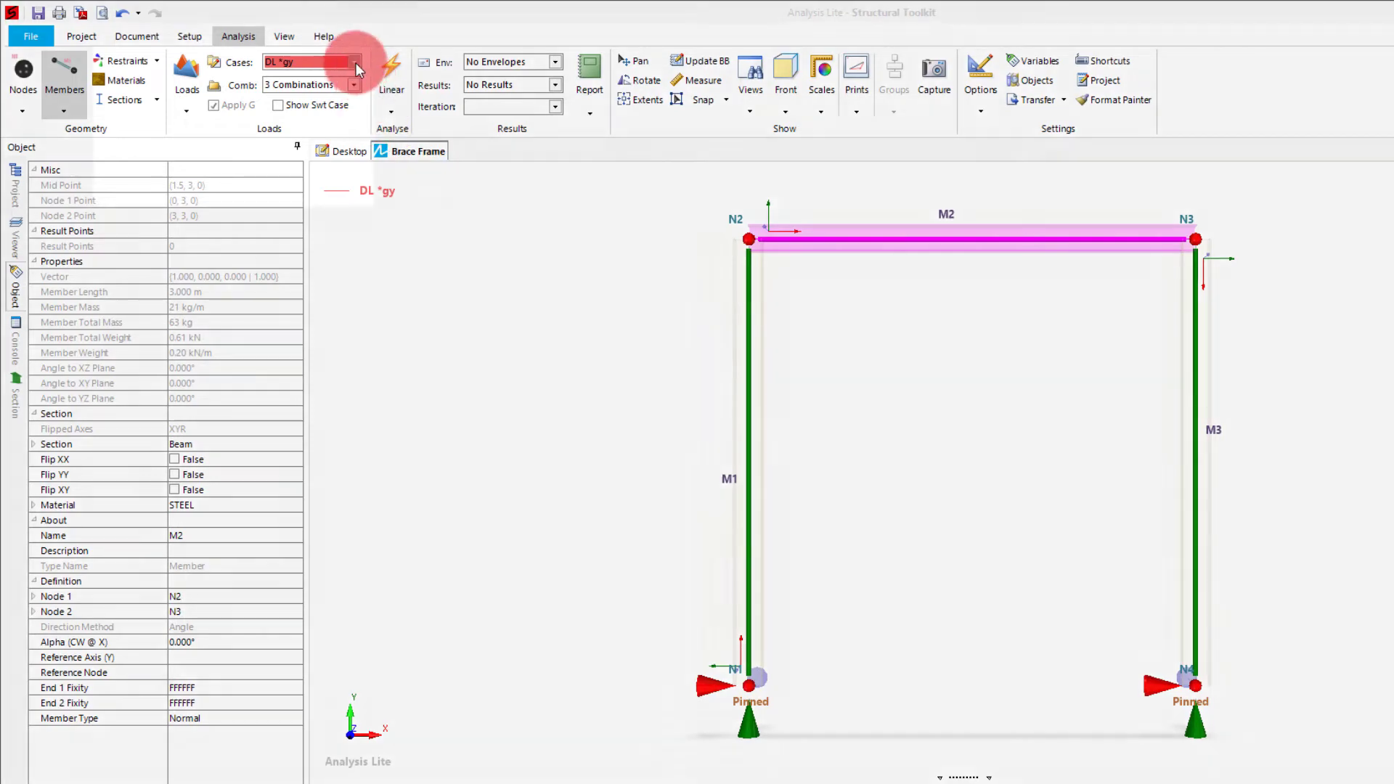
Apply UDL1 DL as a member UDL on M2 in the DL load case, and select the new load to show its properties.
left_click(354, 62)
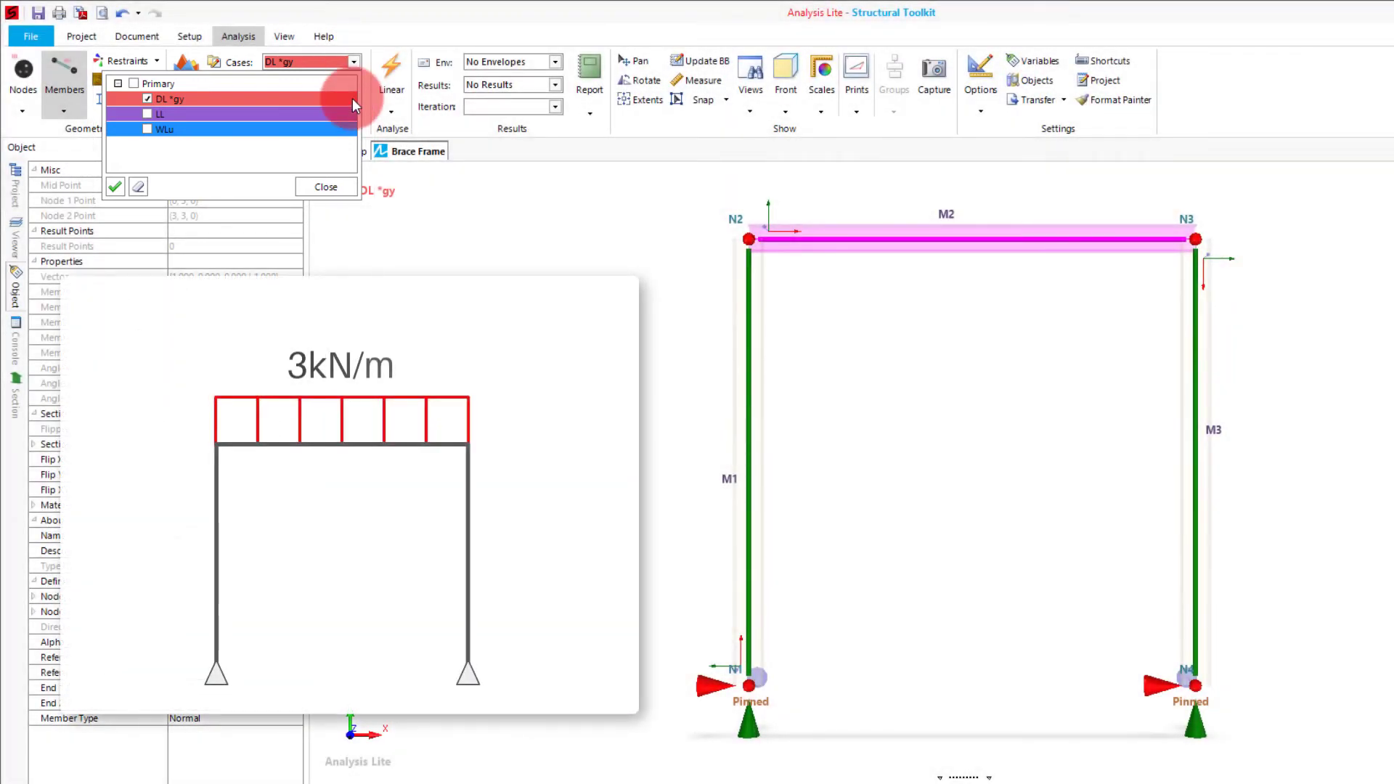
right_click(952, 239)
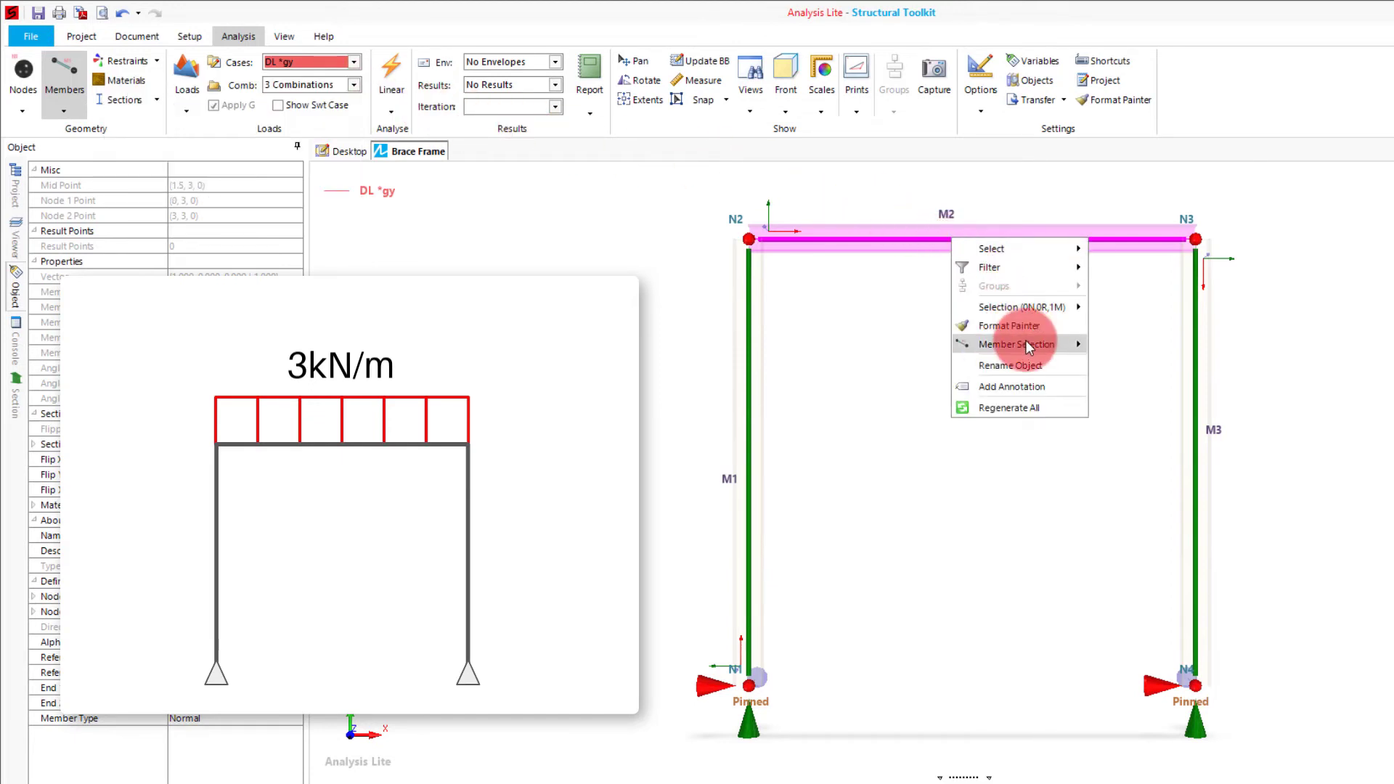
mouse_move(1030, 347)
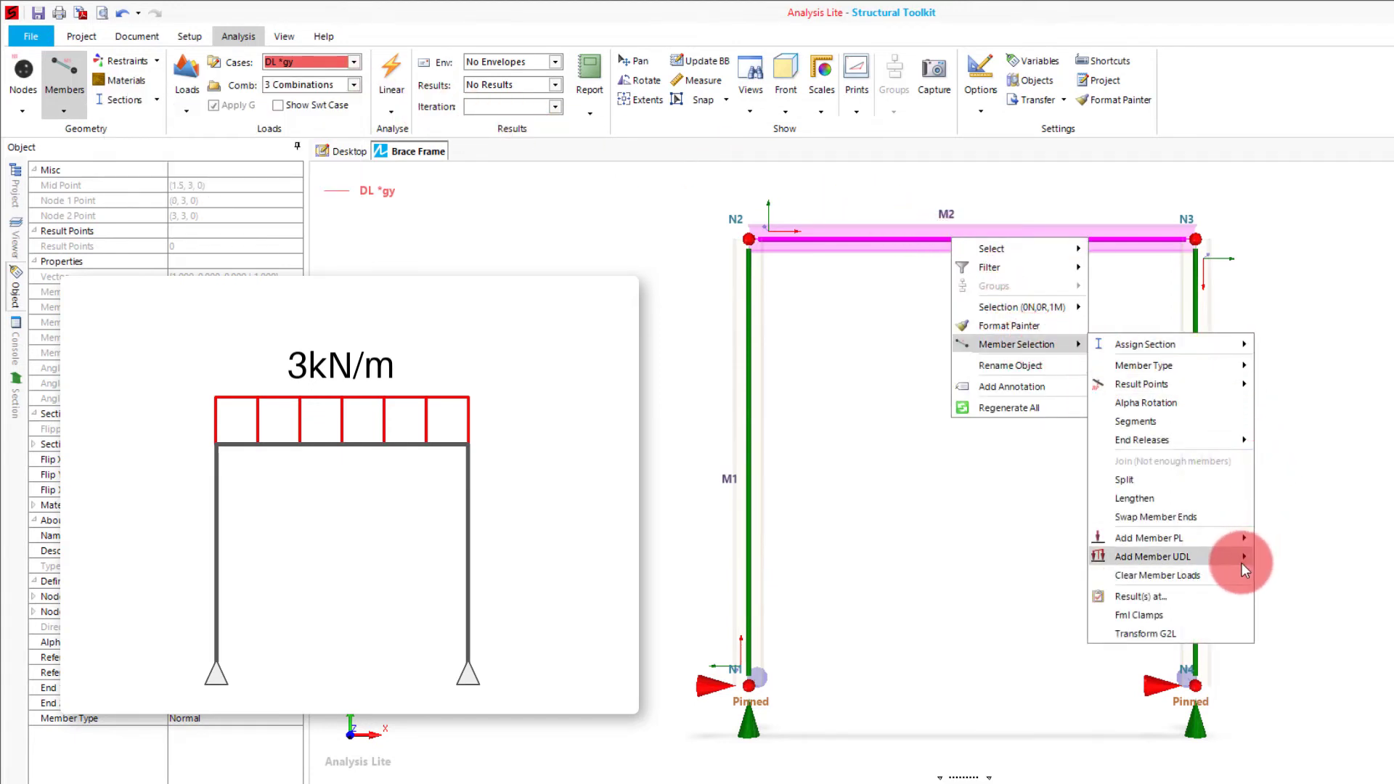
mouse_move(1238, 566)
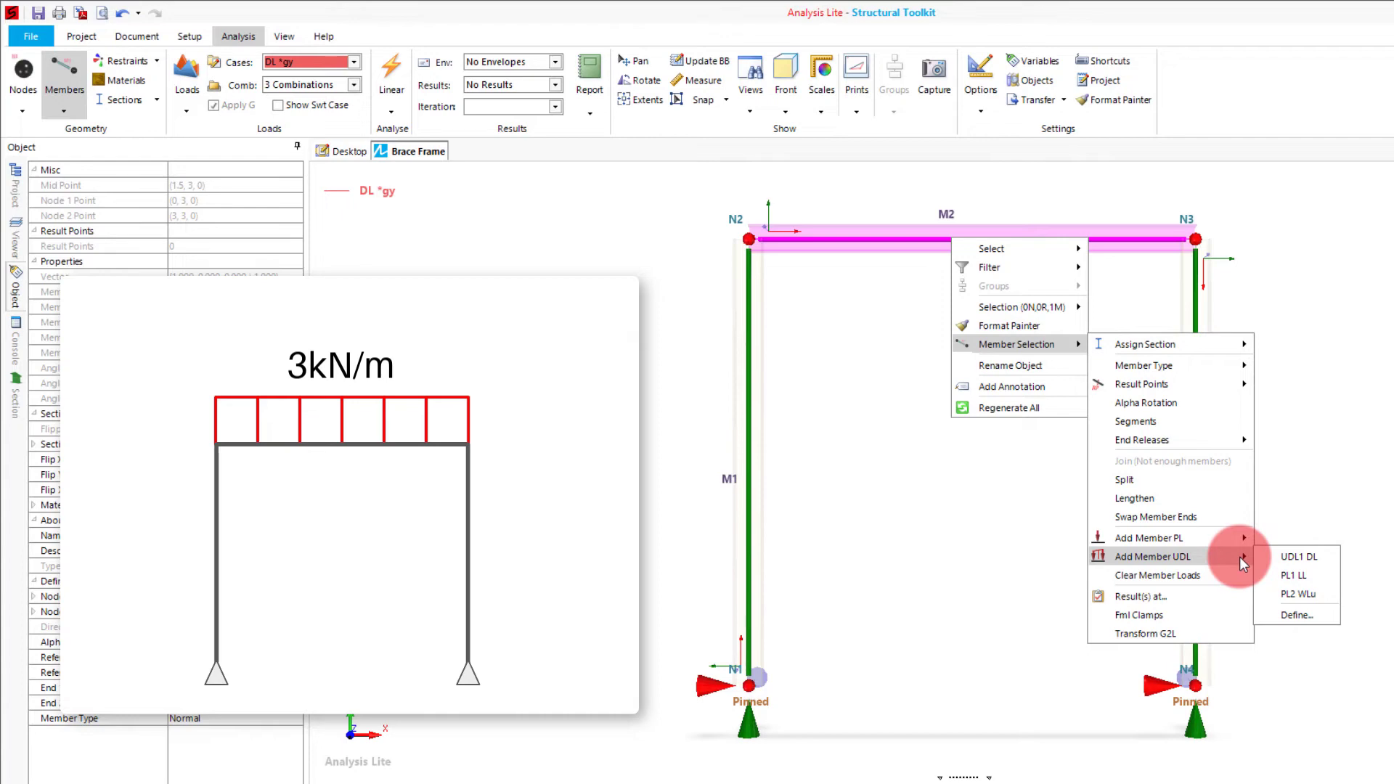
left_click(1281, 558)
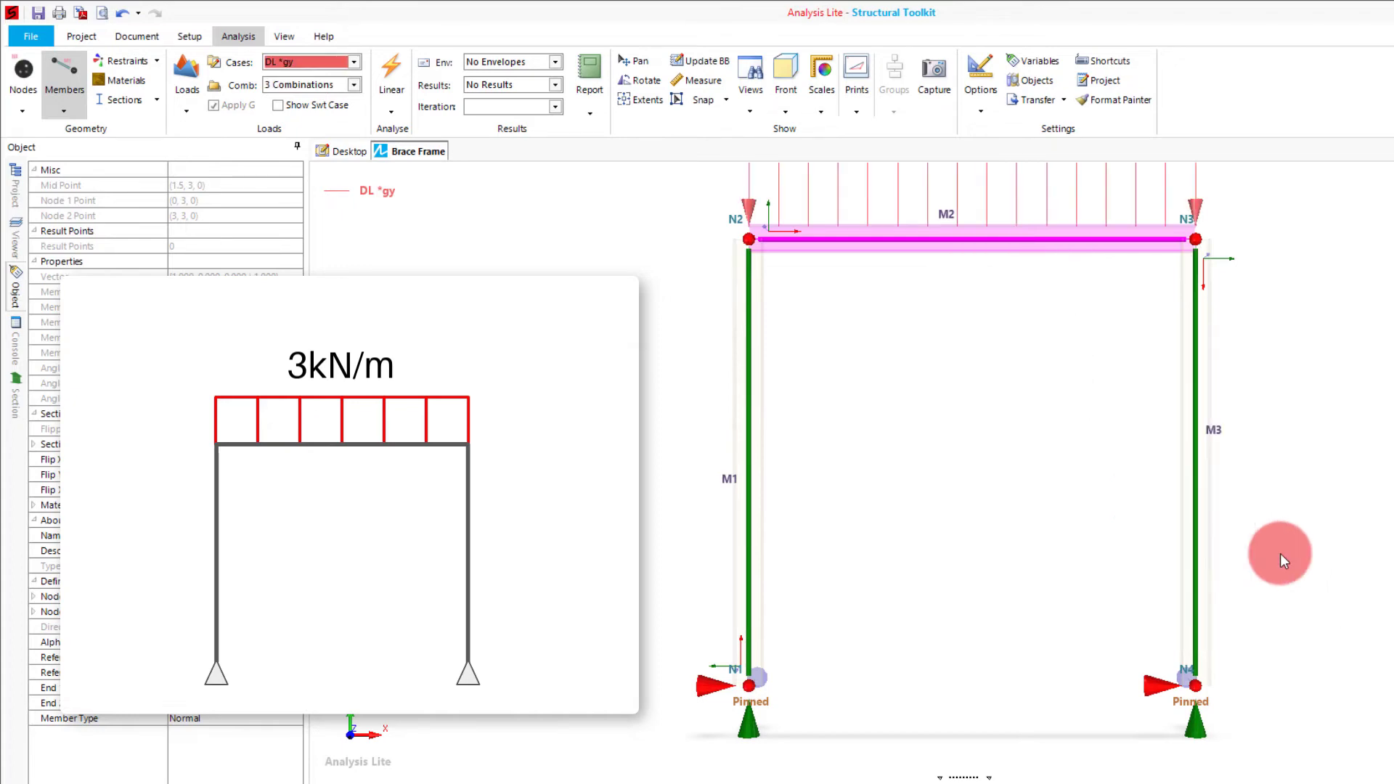
scroll(1237, 604, "down", 3)
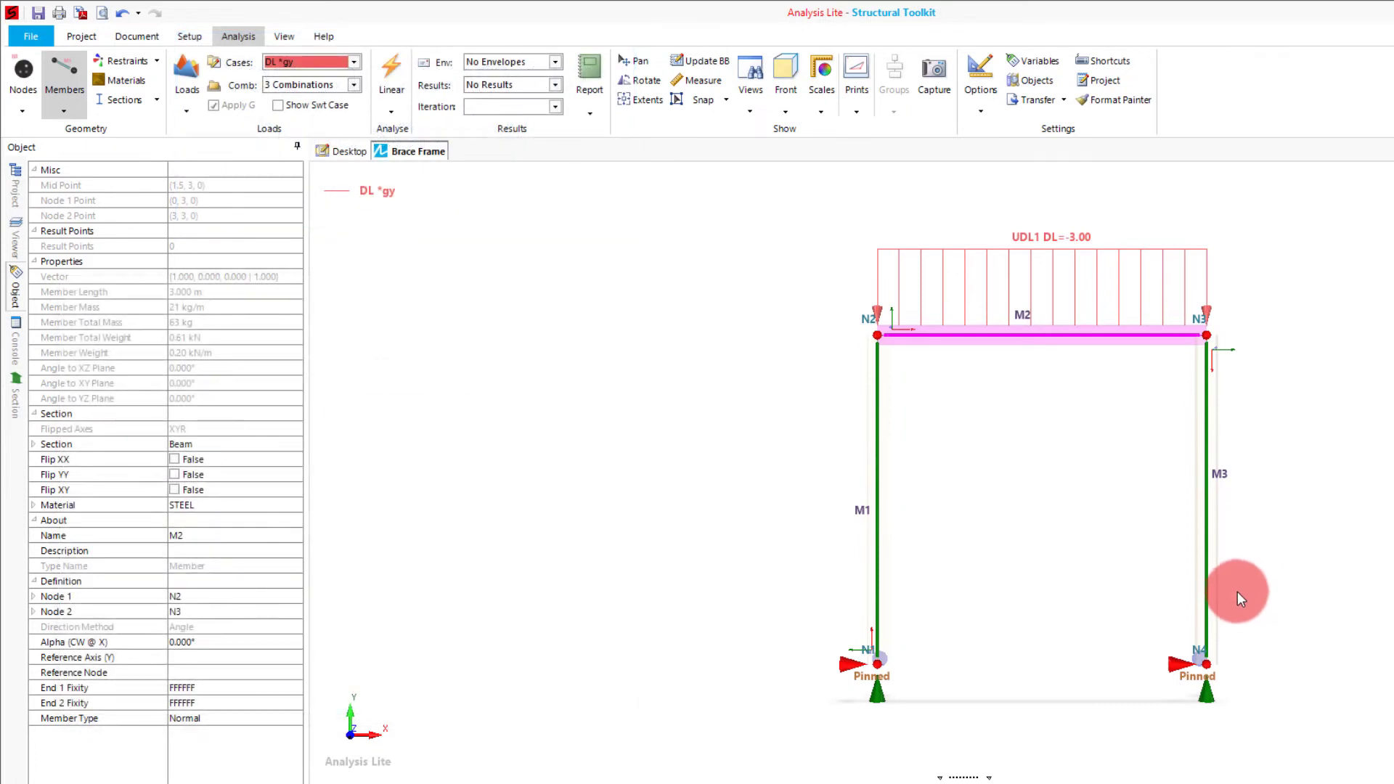
left_click(1237, 590)
left_click_drag(1248, 307, 863, 203)
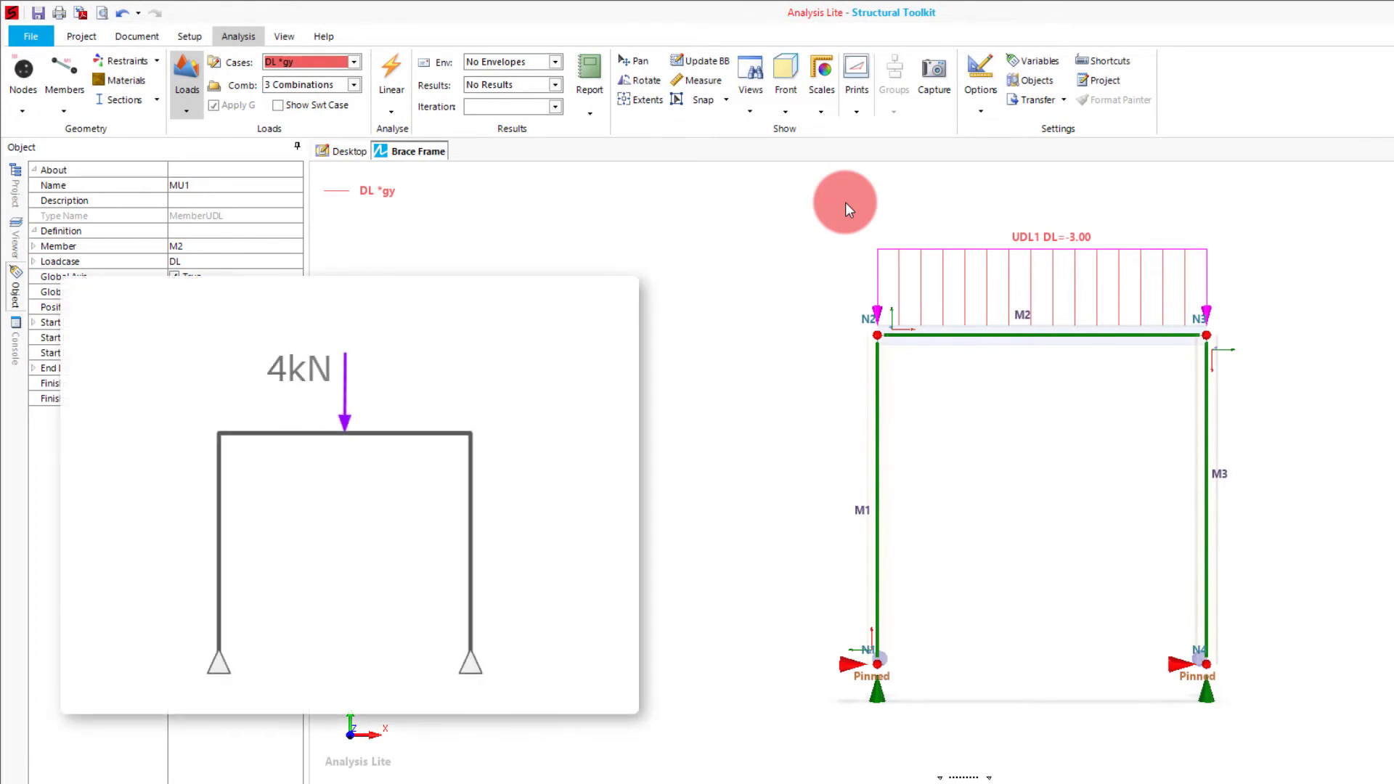
Switch the active load case from DL to LL only.
left_click(354, 62)
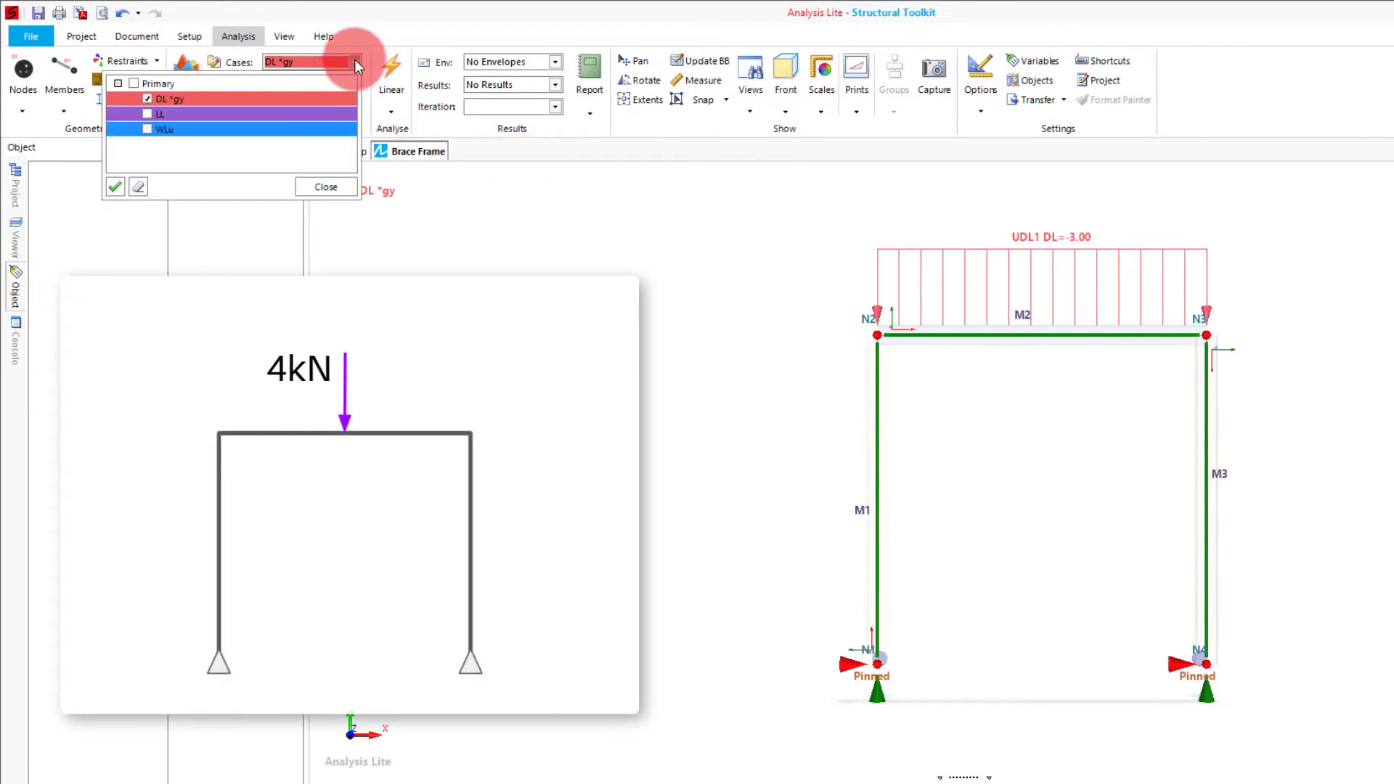
left_click(149, 100)
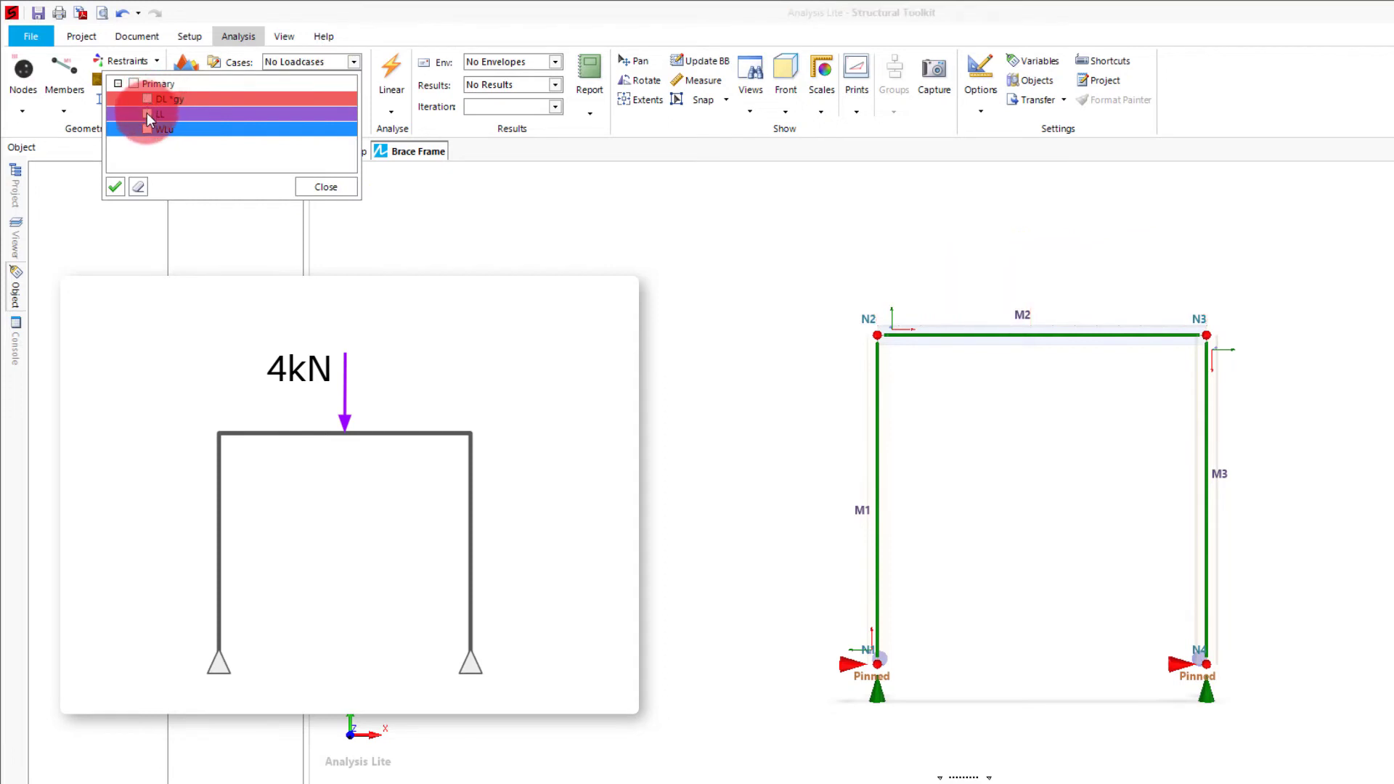
left_click(147, 114)
left_click(317, 190)
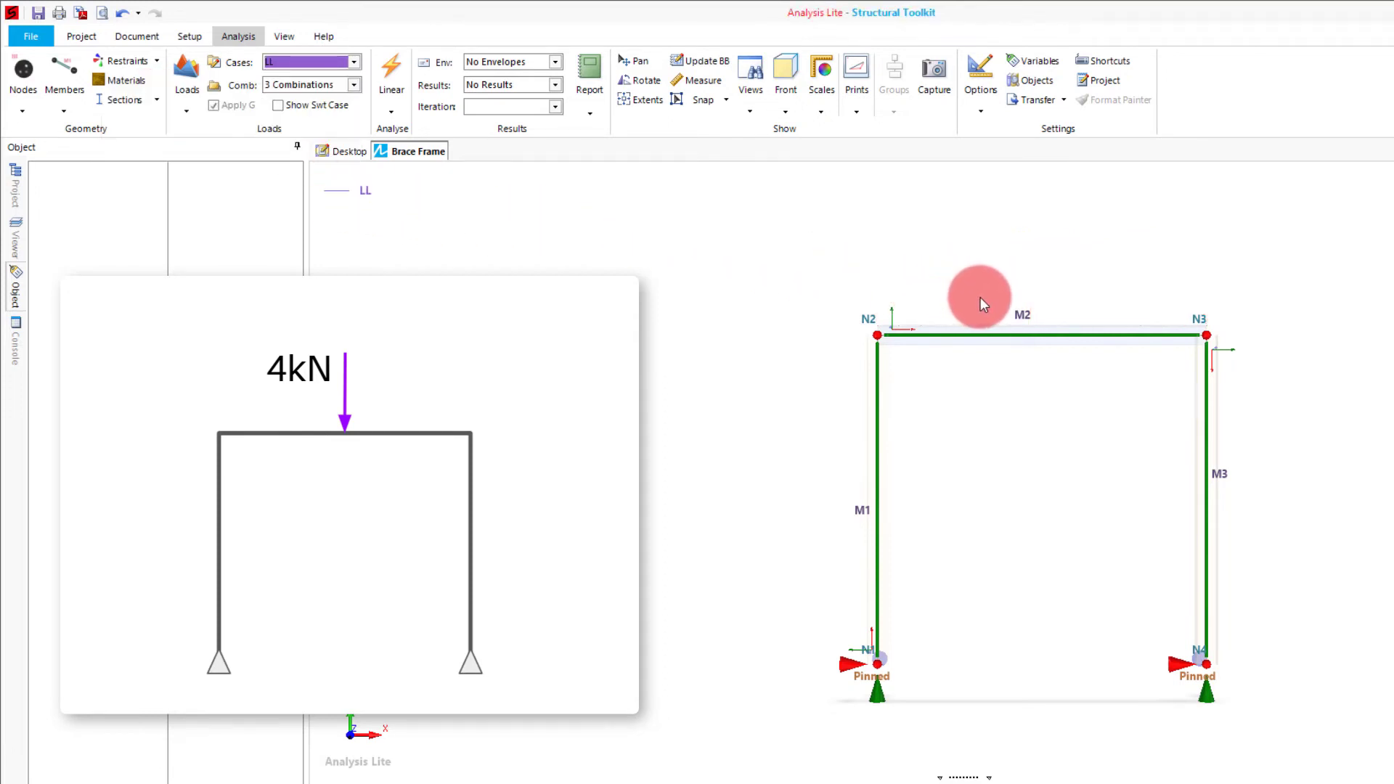
Apply PL1 LL as a member point load on M2, and select the new load to show its properties.
left_click(991, 337)
right_click(993, 339)
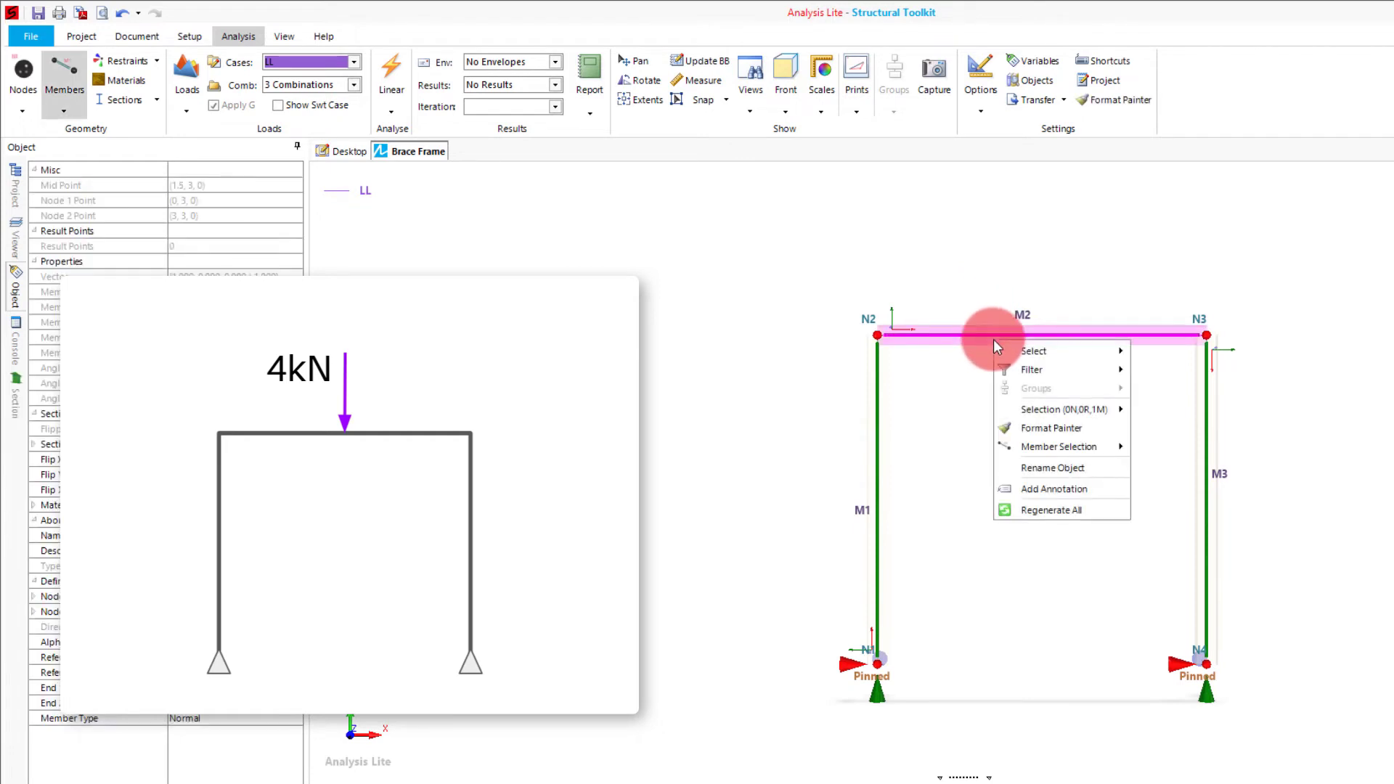
mouse_move(1083, 445)
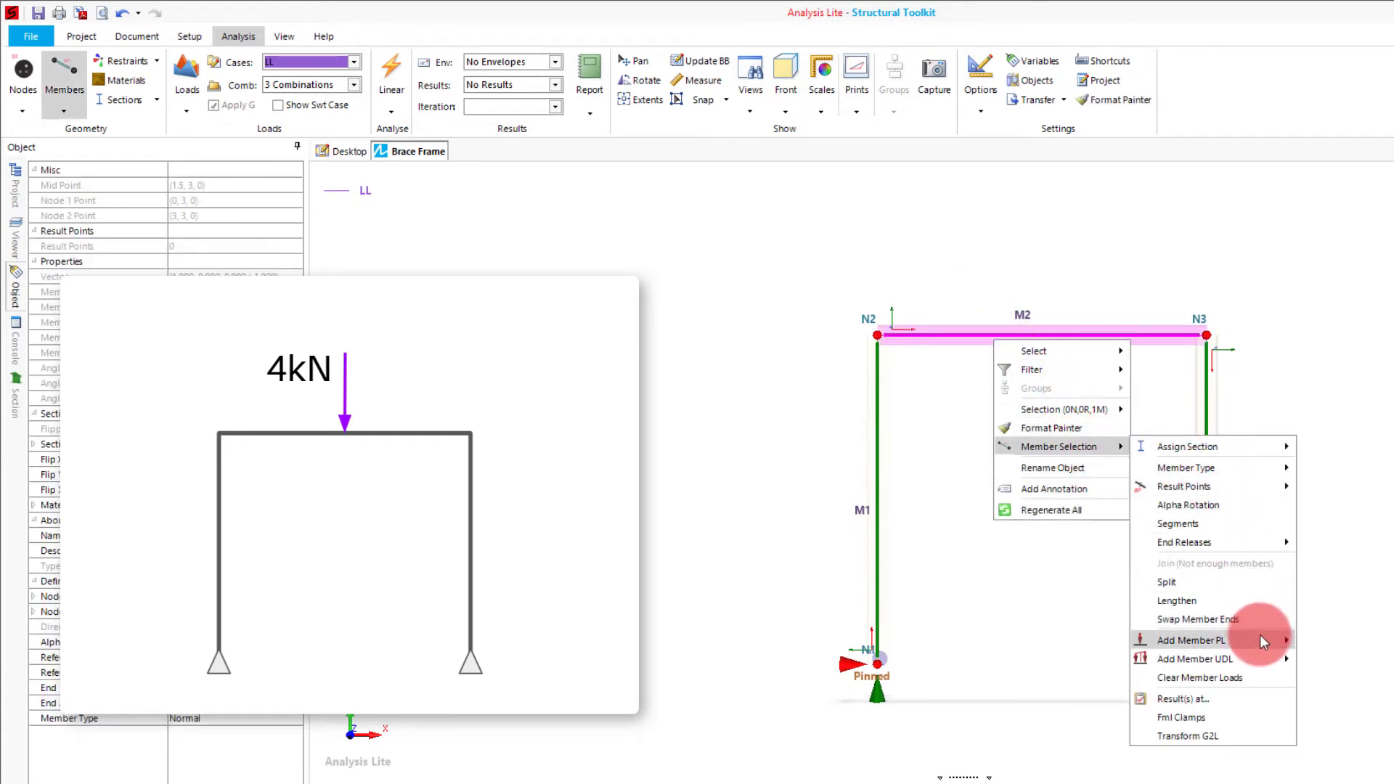
mouse_move(1262, 642)
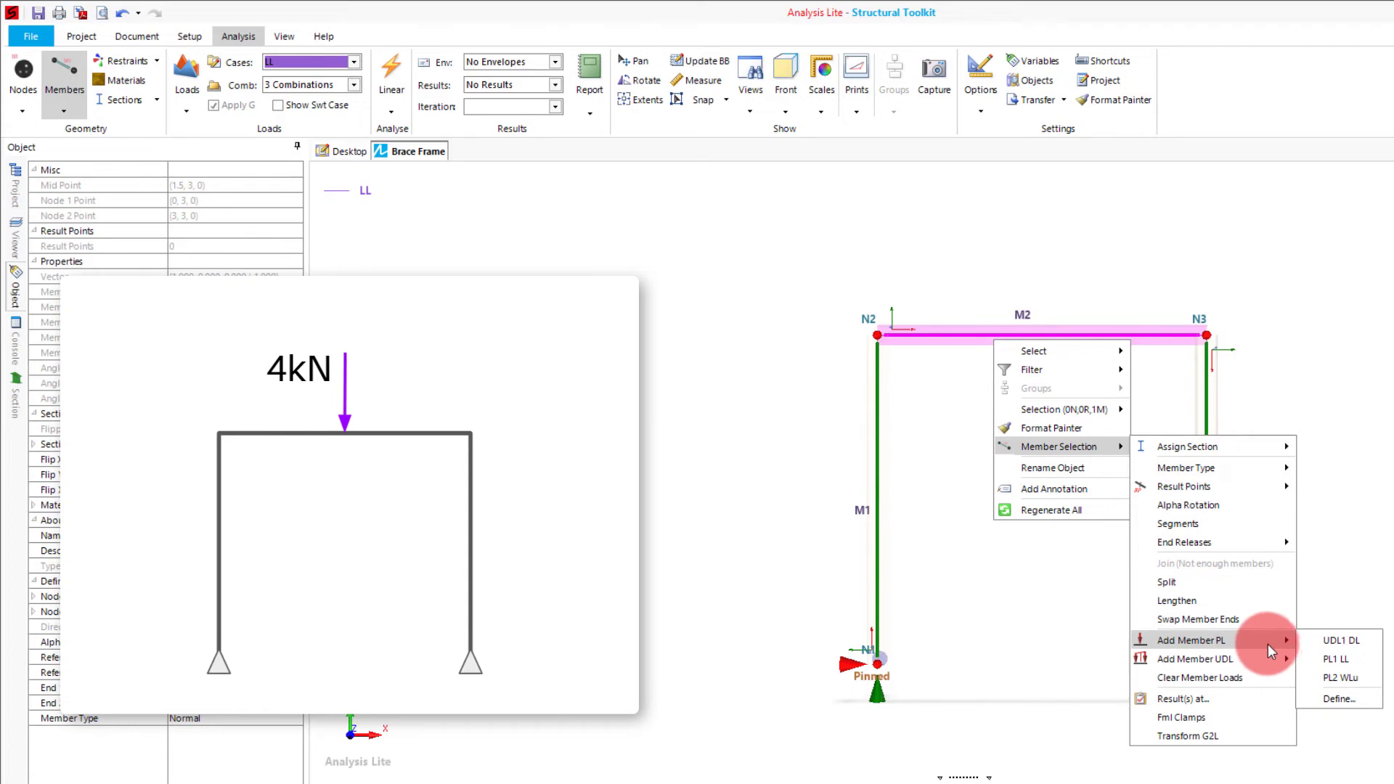
left_click(1347, 660)
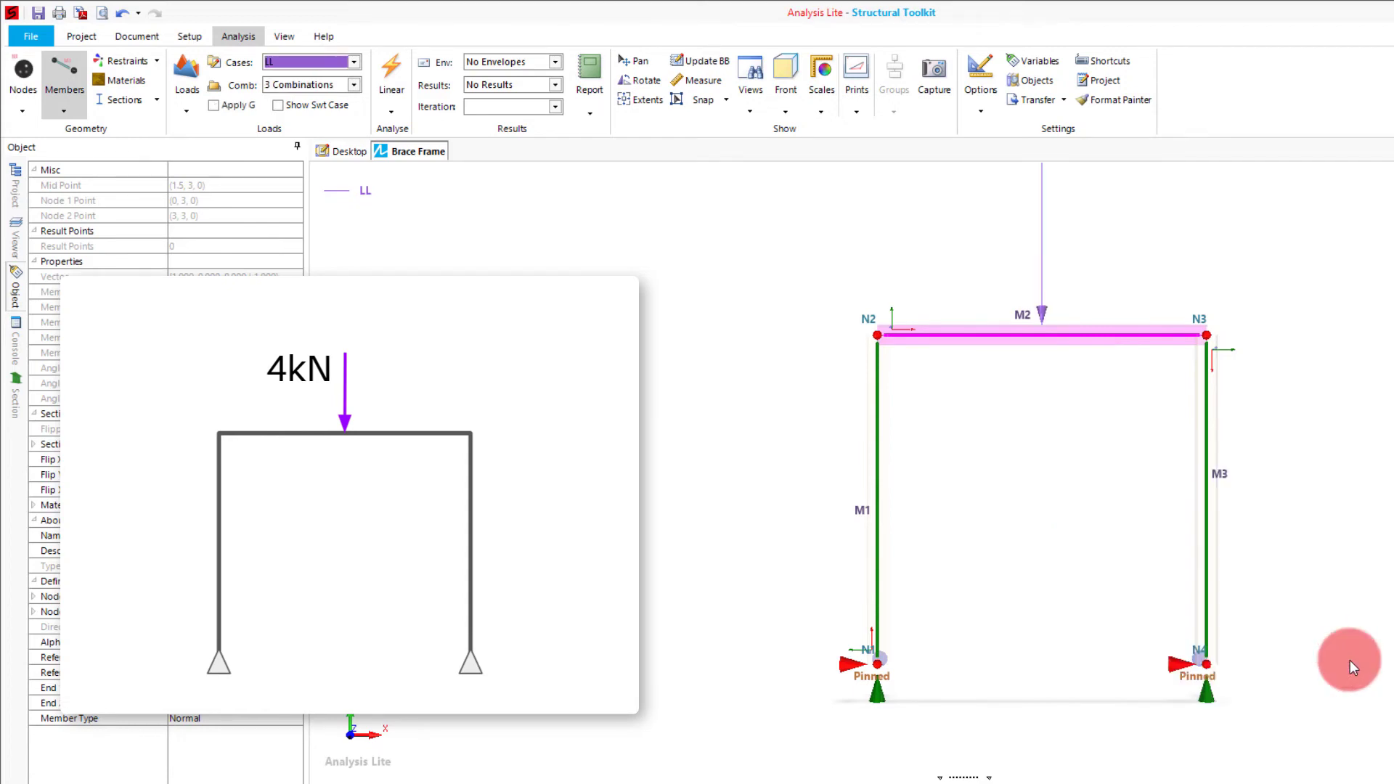
scroll(1047, 669, "down", 2)
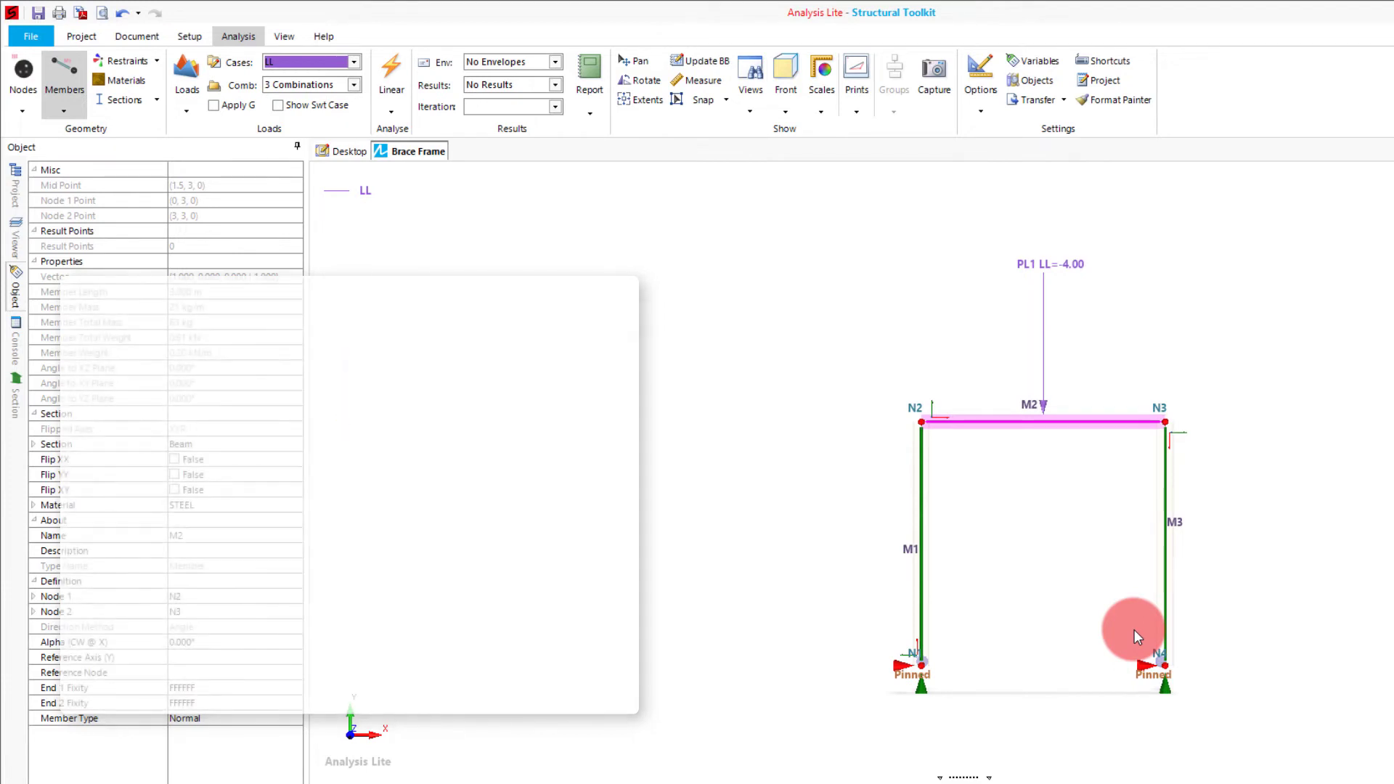
key("Escape")
left_click_drag(1153, 324, 852, 186)
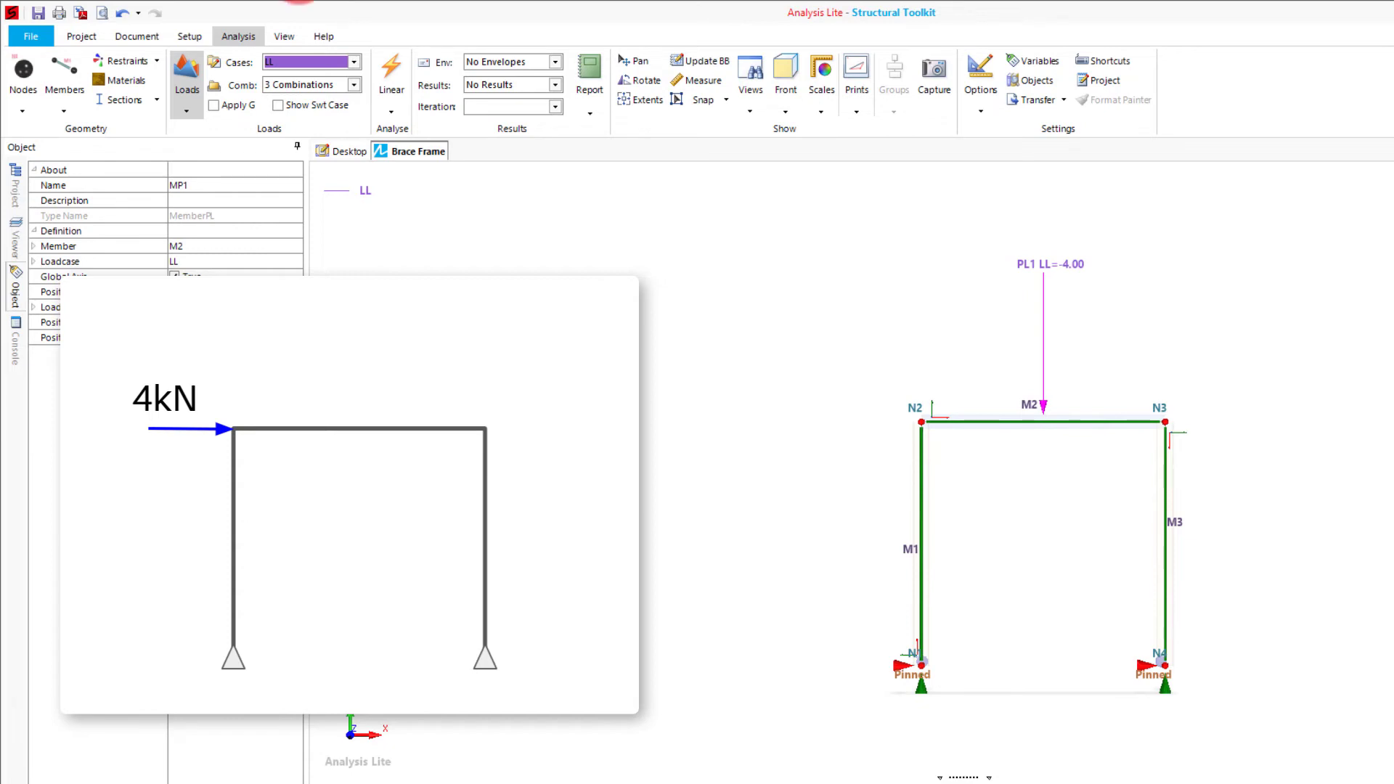
Switch the active load case from LL to WLu only.
left_click(353, 62)
left_click(147, 128)
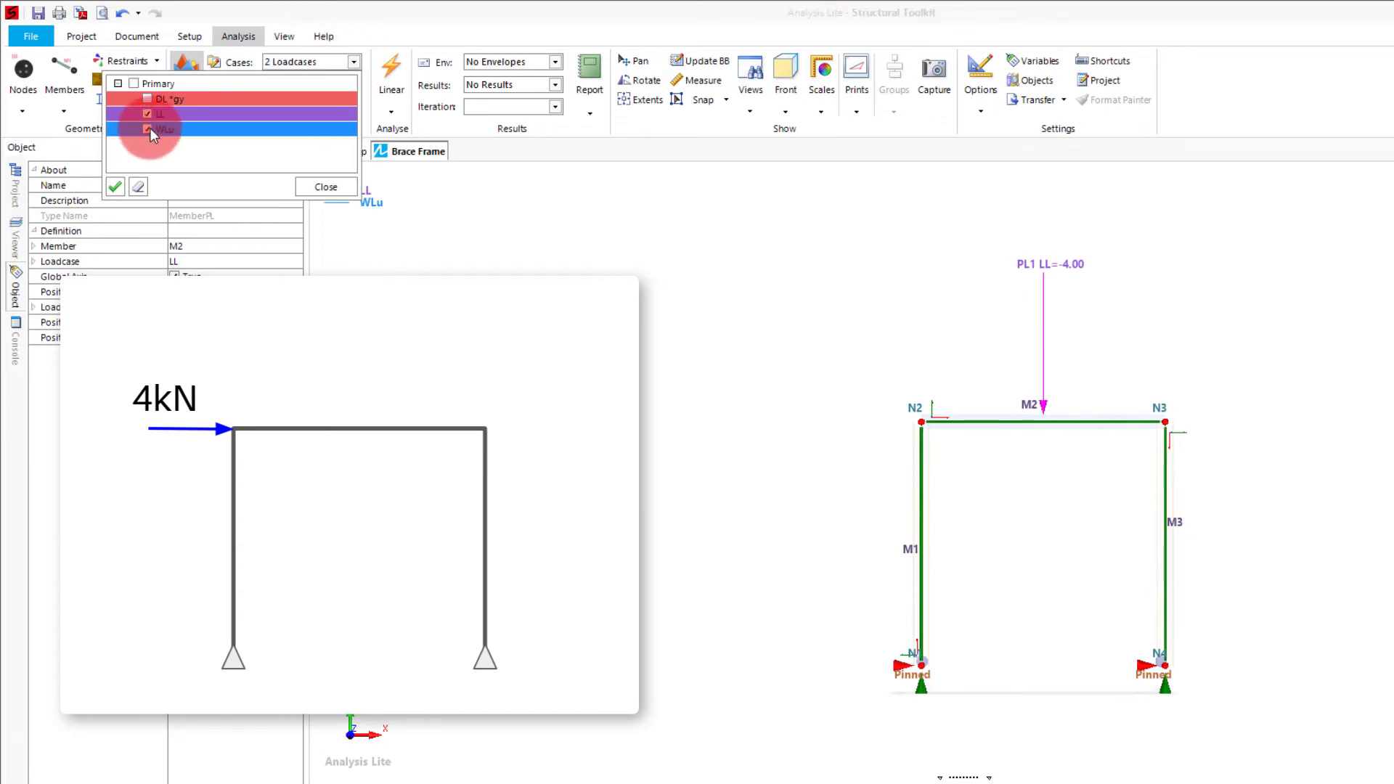
left_click(147, 114)
left_click(326, 187)
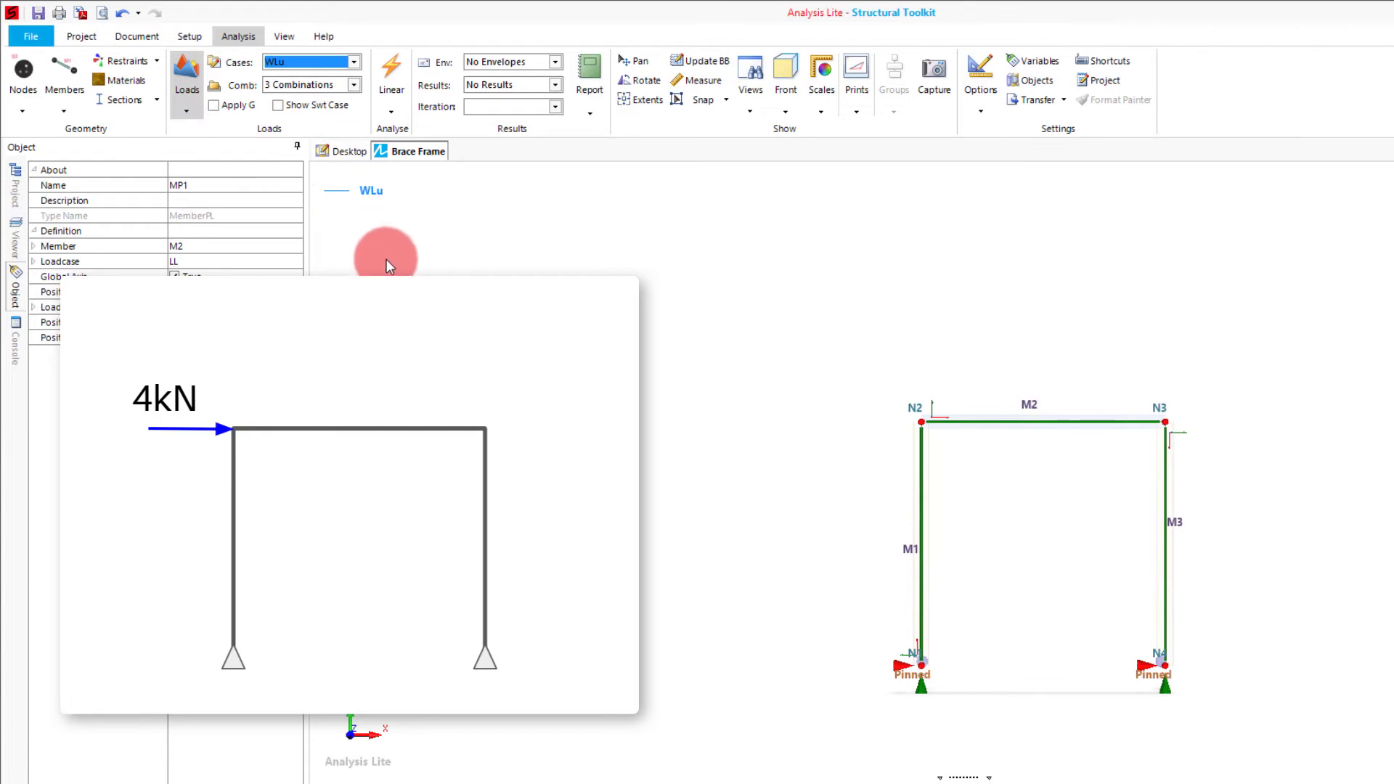
Apply PL2 WLu as a node load on node N2.
left_click(931, 421)
right_click(931, 421)
mouse_move(1034, 533)
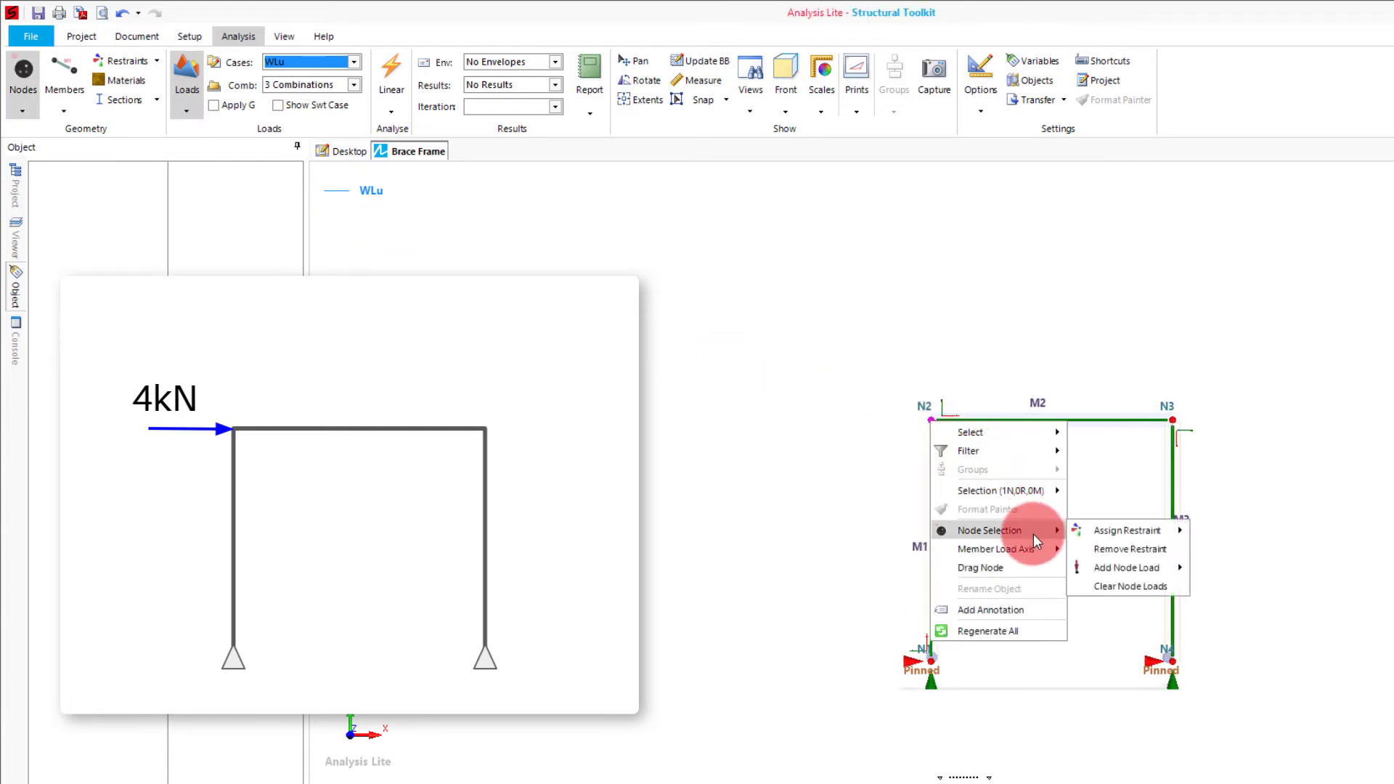
mouse_move(1139, 572)
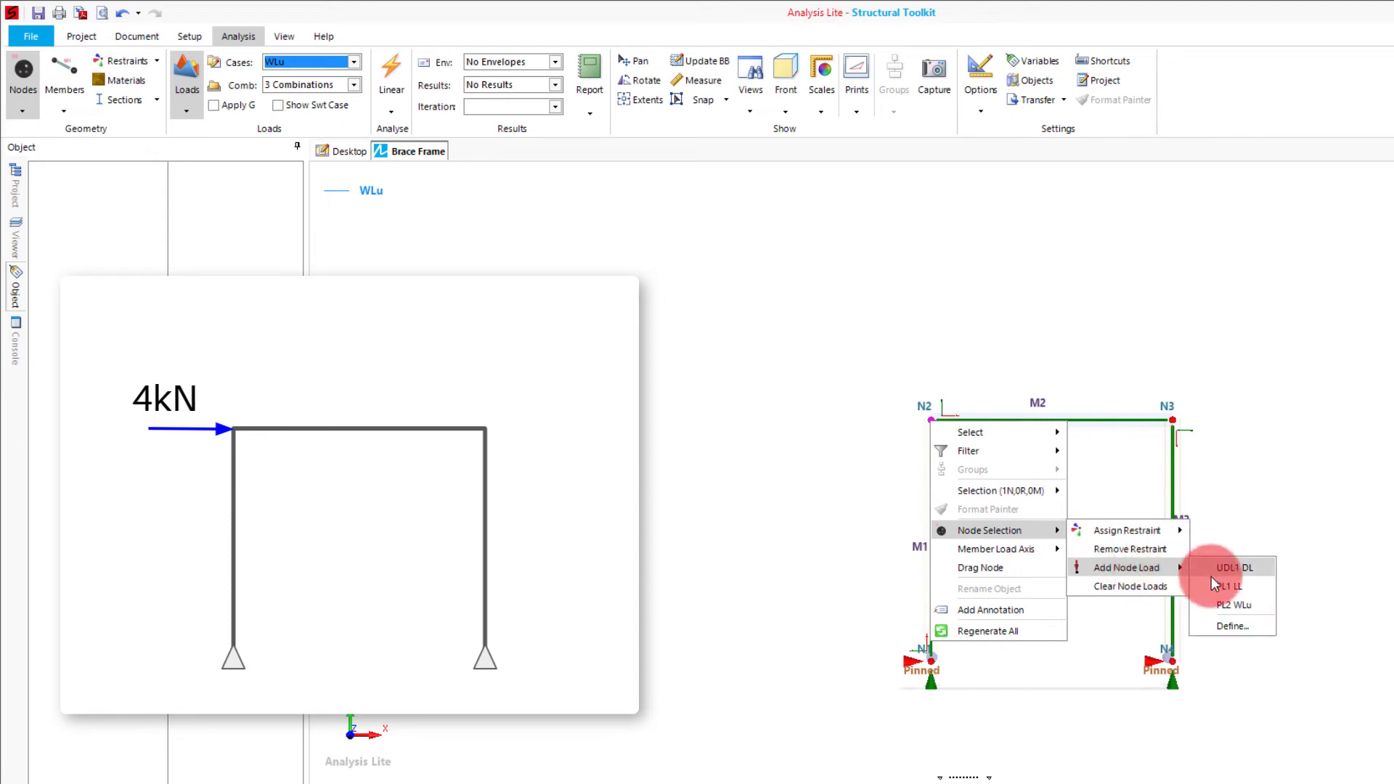
left_click(1244, 607)
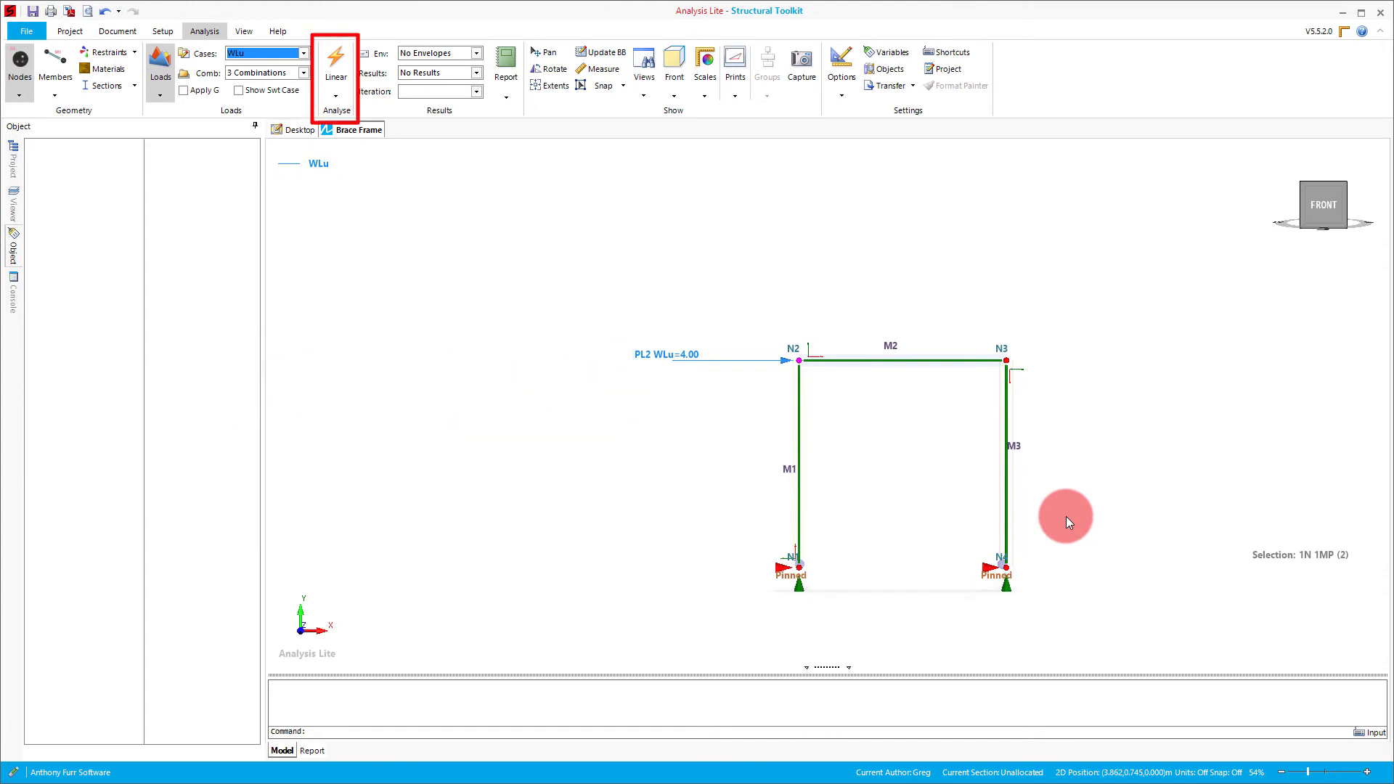
Run the linear analysis of the brace frame and dismiss the analysis details.
key("F5")
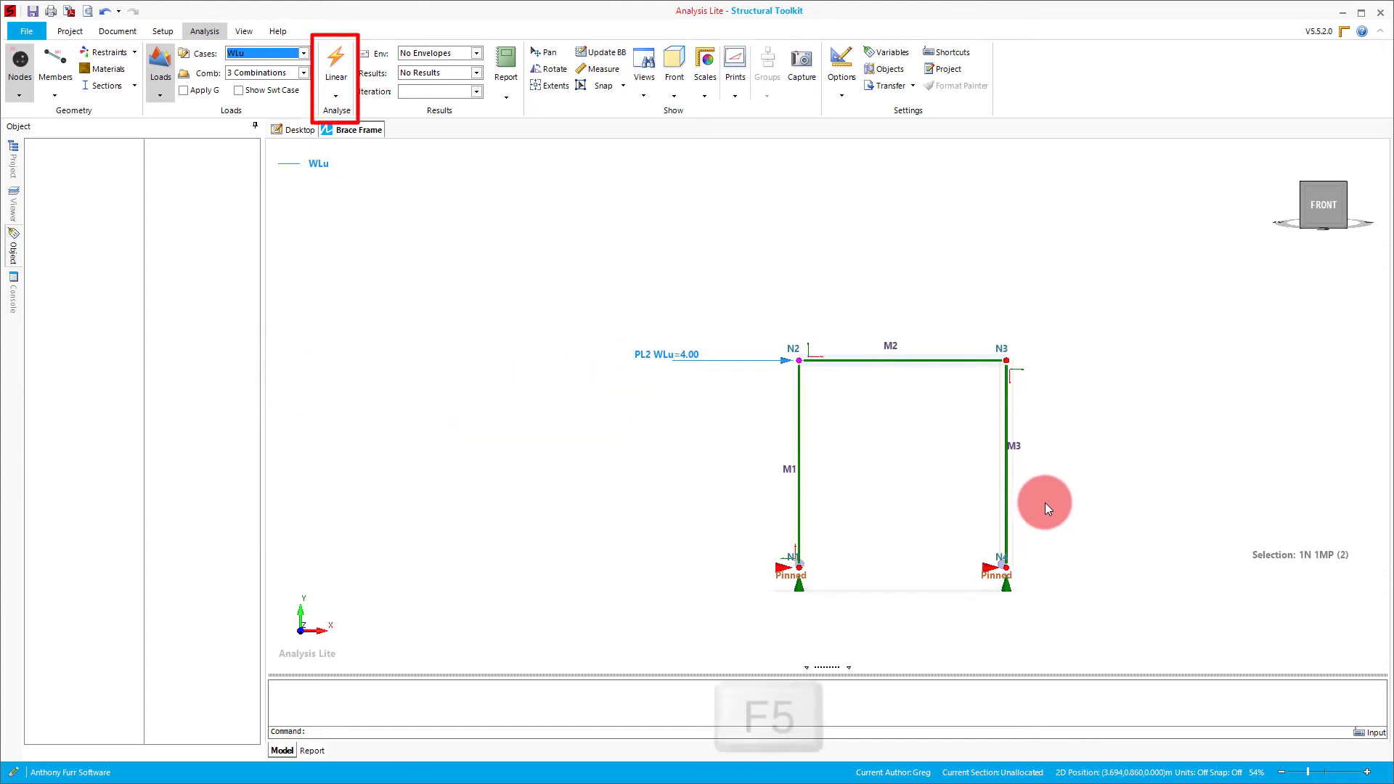
left_click(346, 86)
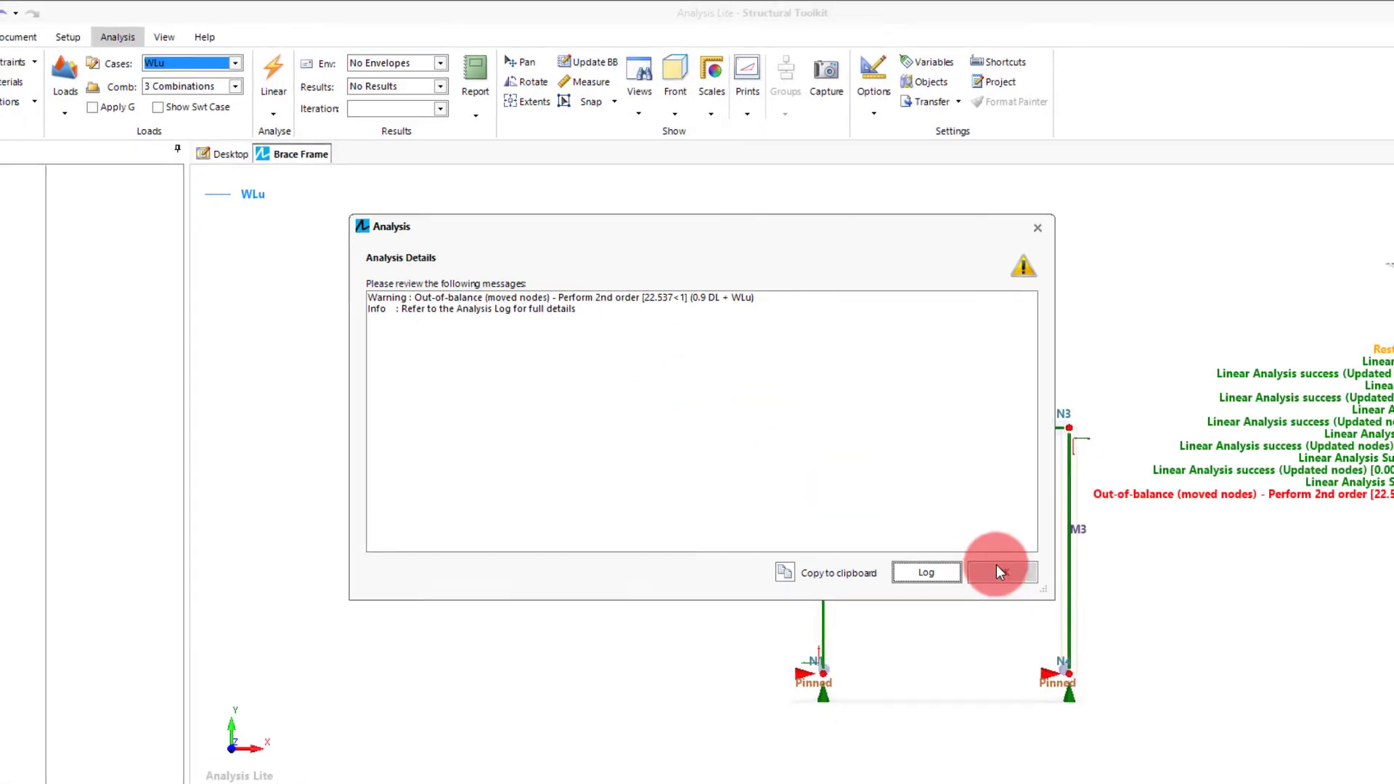
left_click(1015, 596)
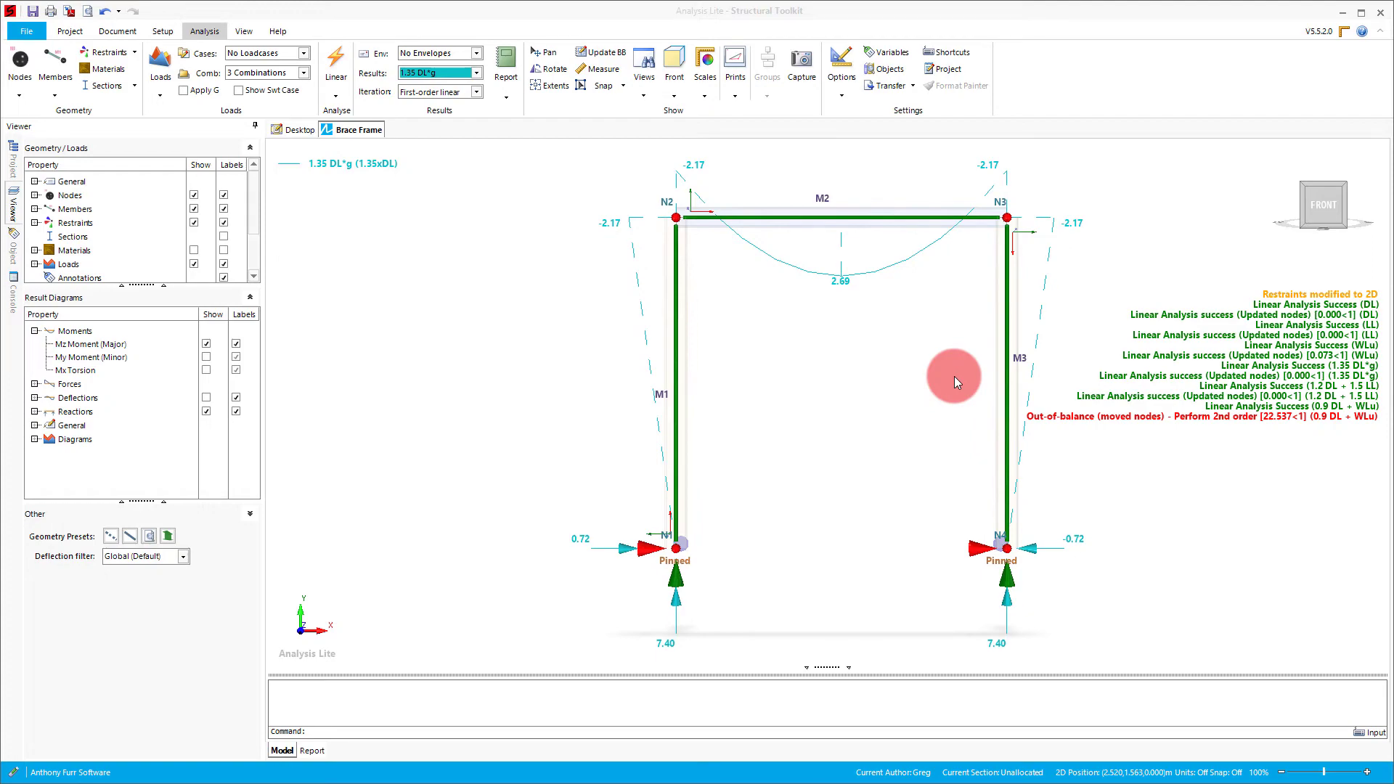
Display the results for the 1.2 DL + 1.5 LL and 0.9 DL + WLu combinations instead of 1.35 DL*g.
left_click(476, 72)
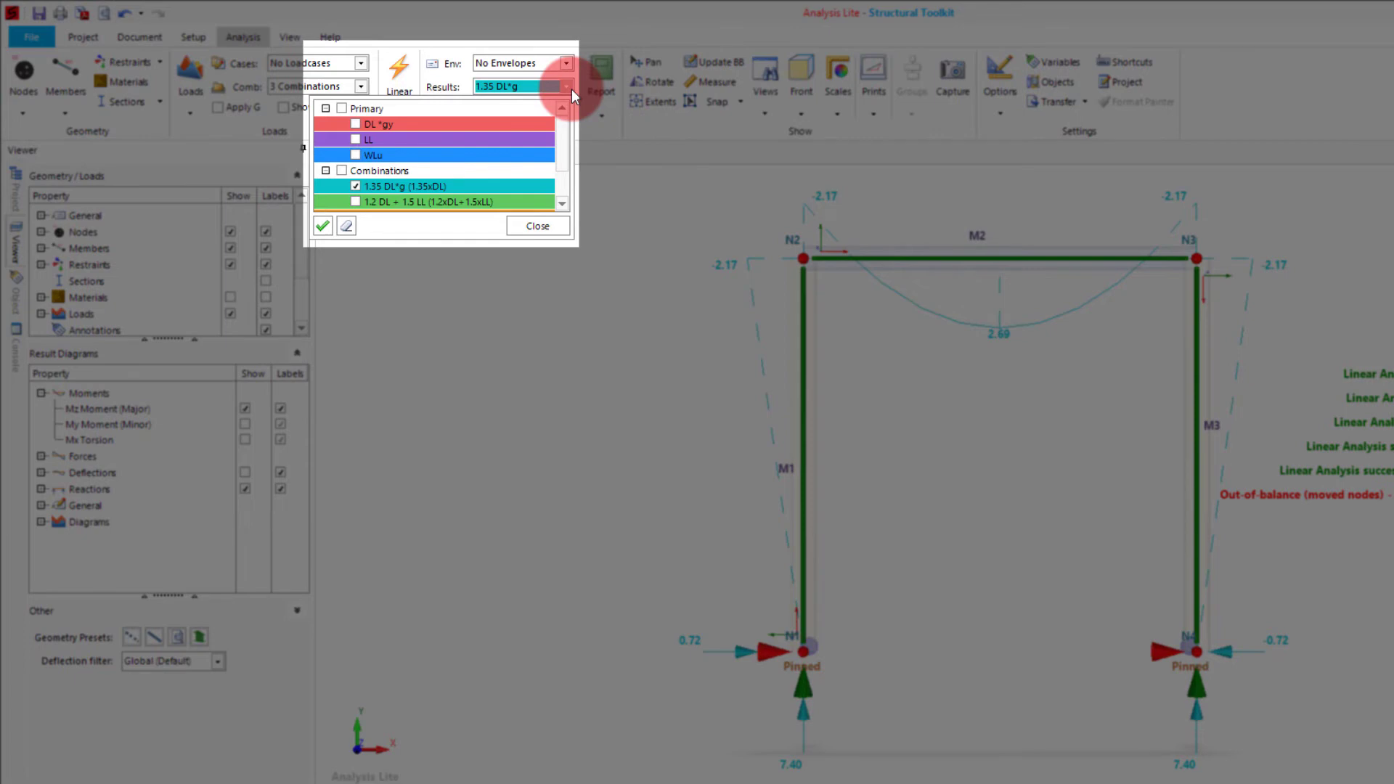
left_click_drag(564, 127, 561, 160)
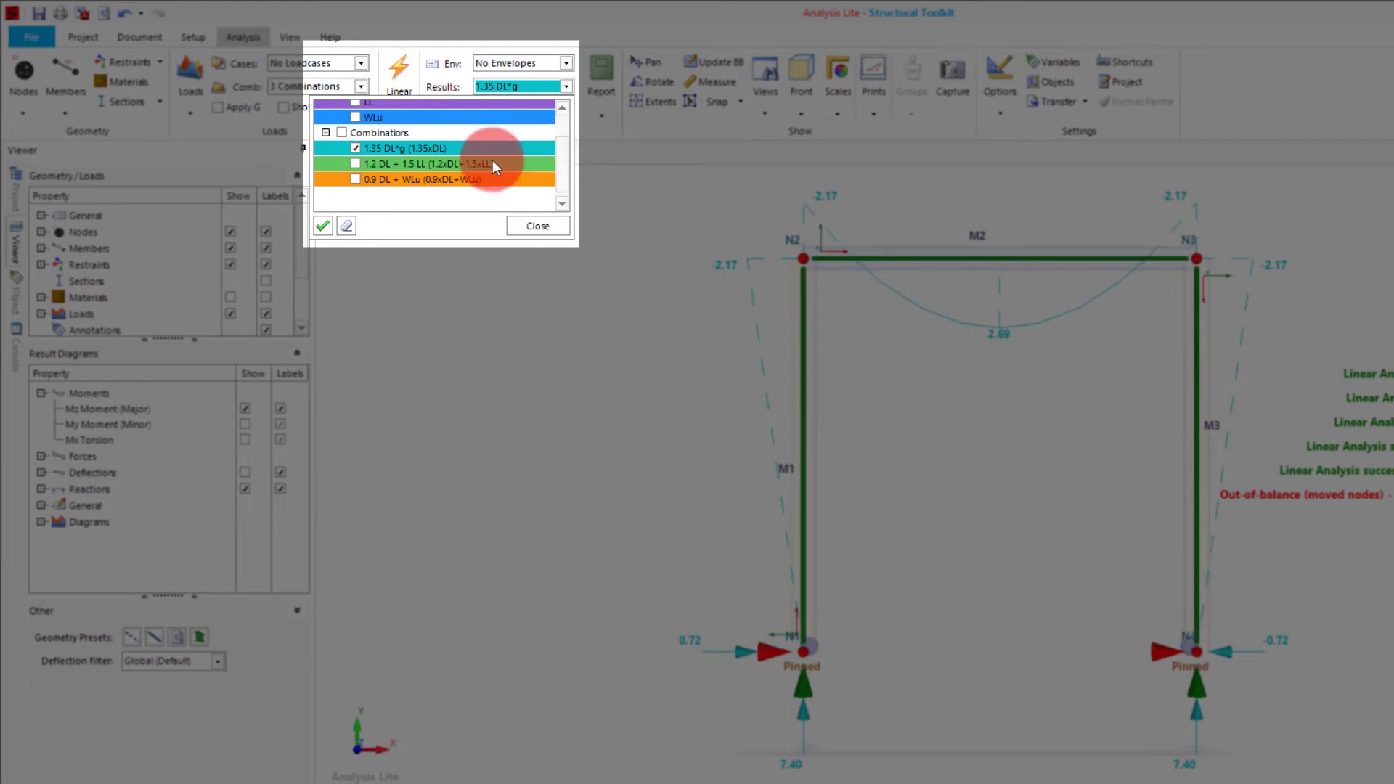
left_click(355, 148)
left_click(356, 163)
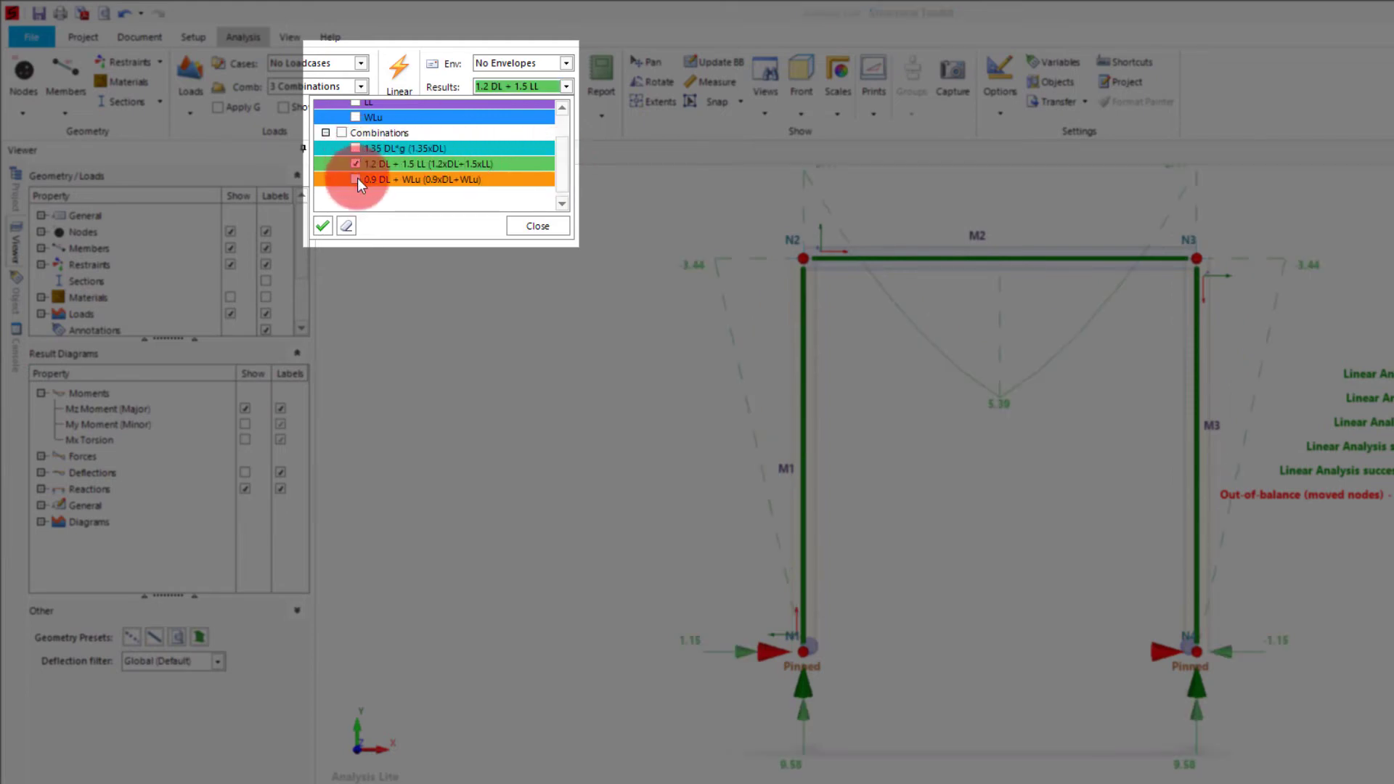
left_click(355, 179)
left_click(512, 226)
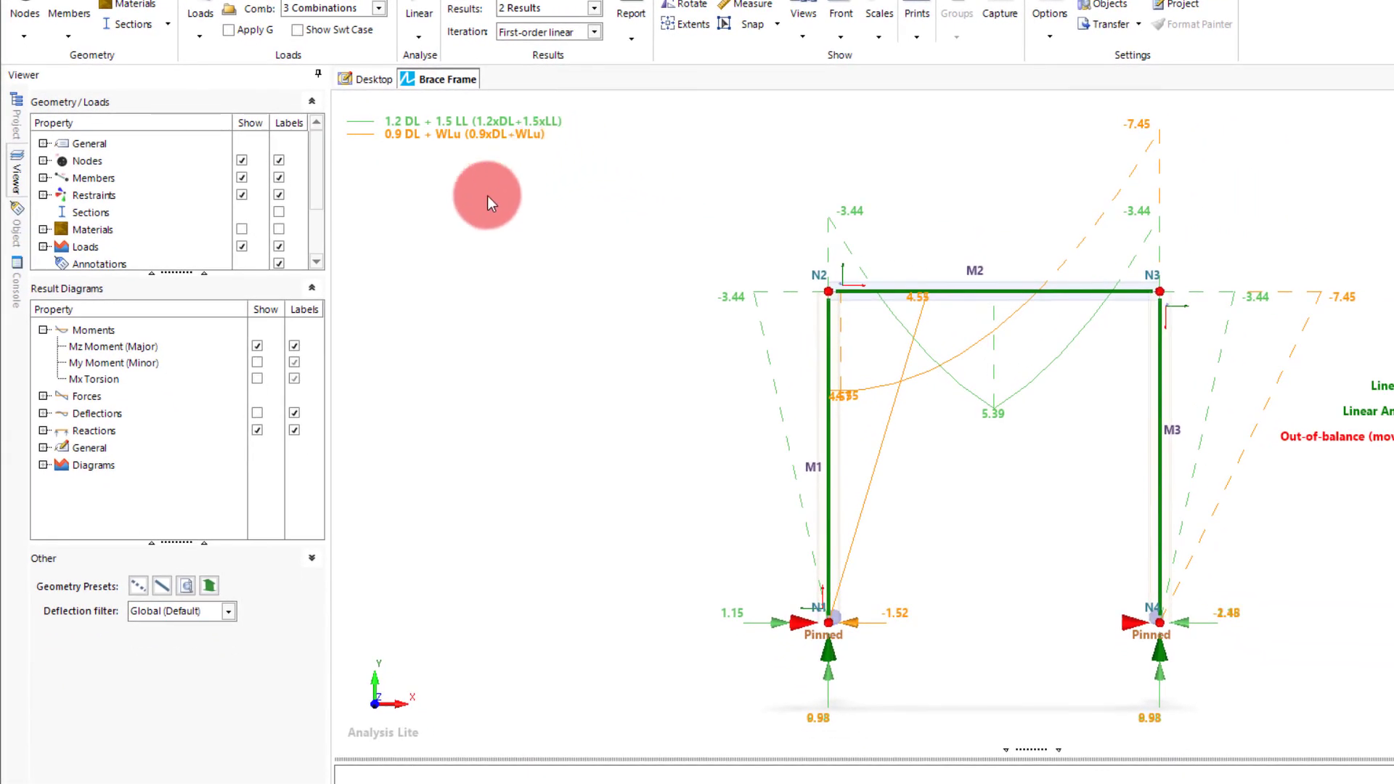
View the Vy shear, Vx axial and deflection diagrams over the moments, and hide these three diagrams again.
left_click(44, 396)
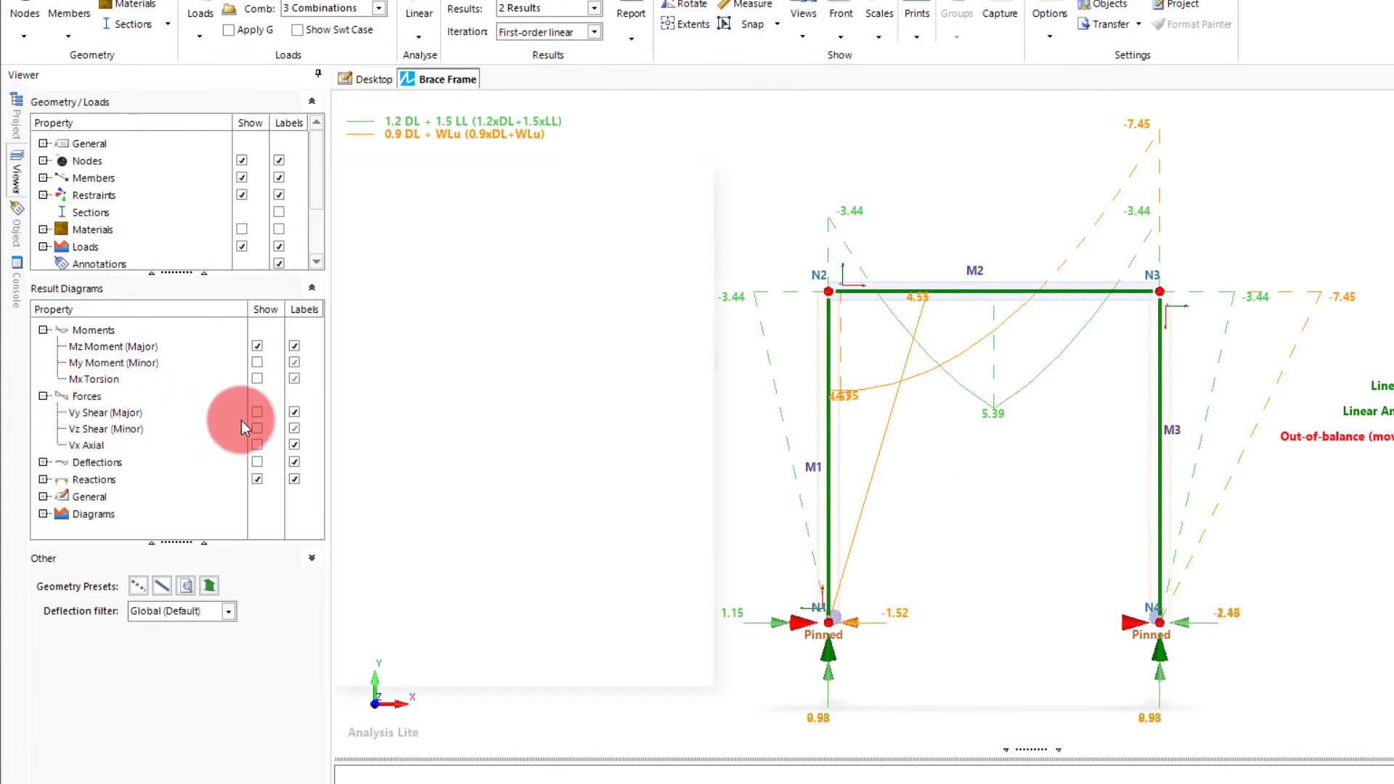
left_click(257, 412)
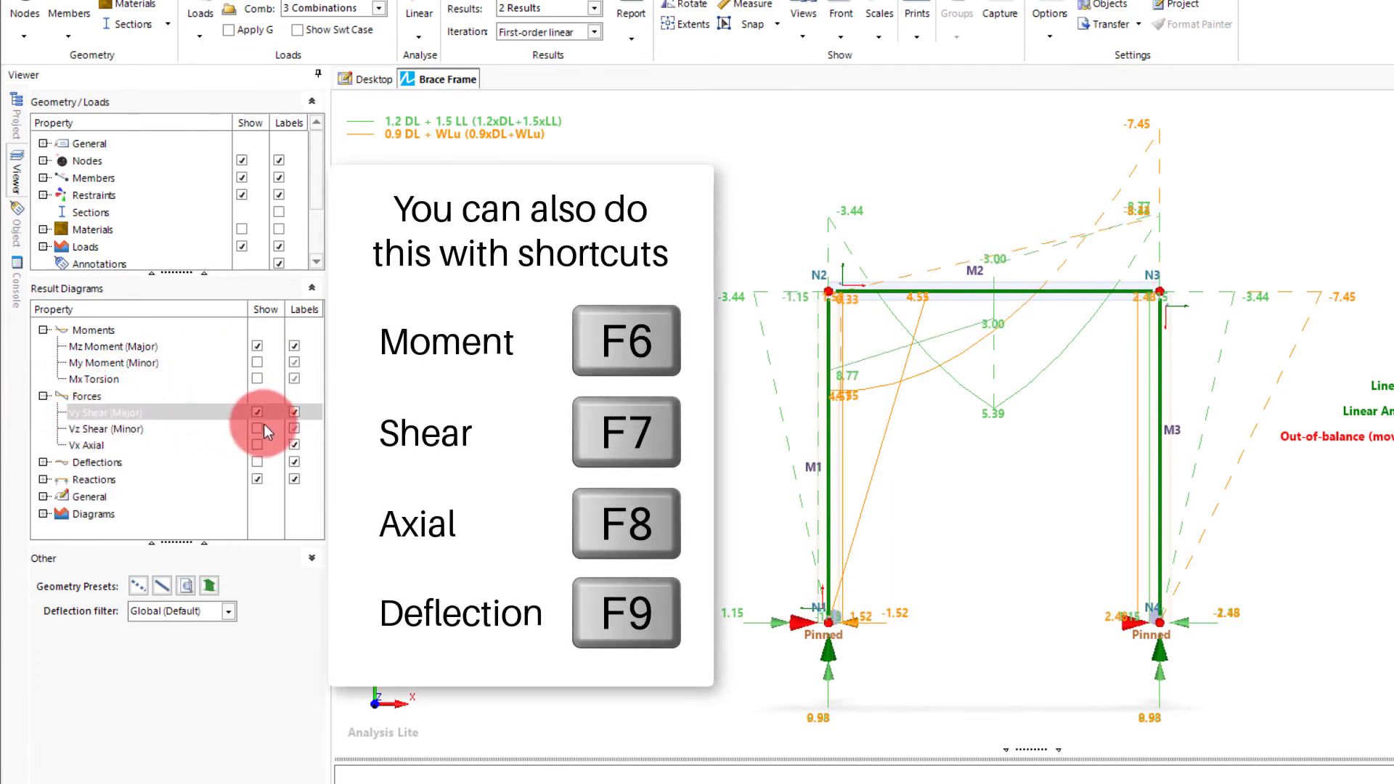
left_click(257, 444)
left_click(257, 461)
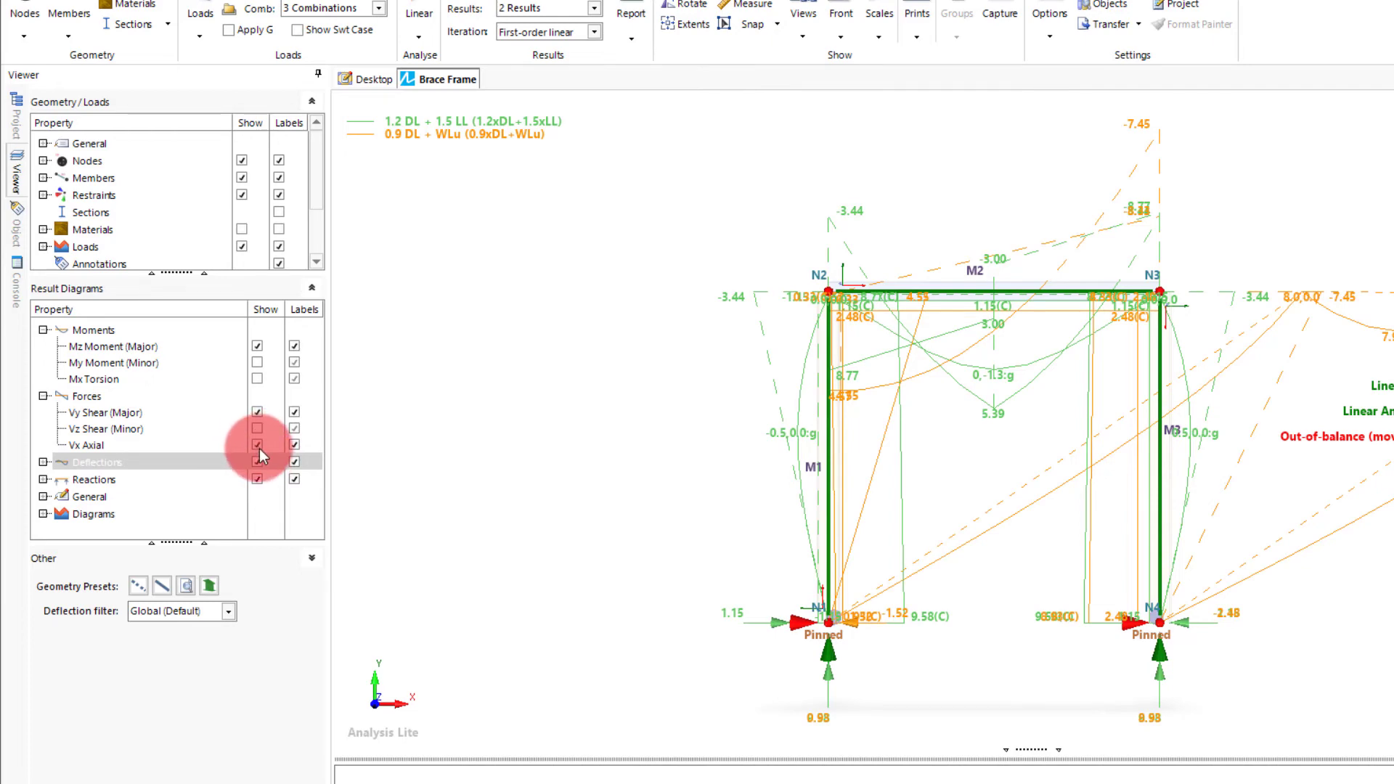
left_click(257, 461)
left_click(257, 444)
left_click(257, 412)
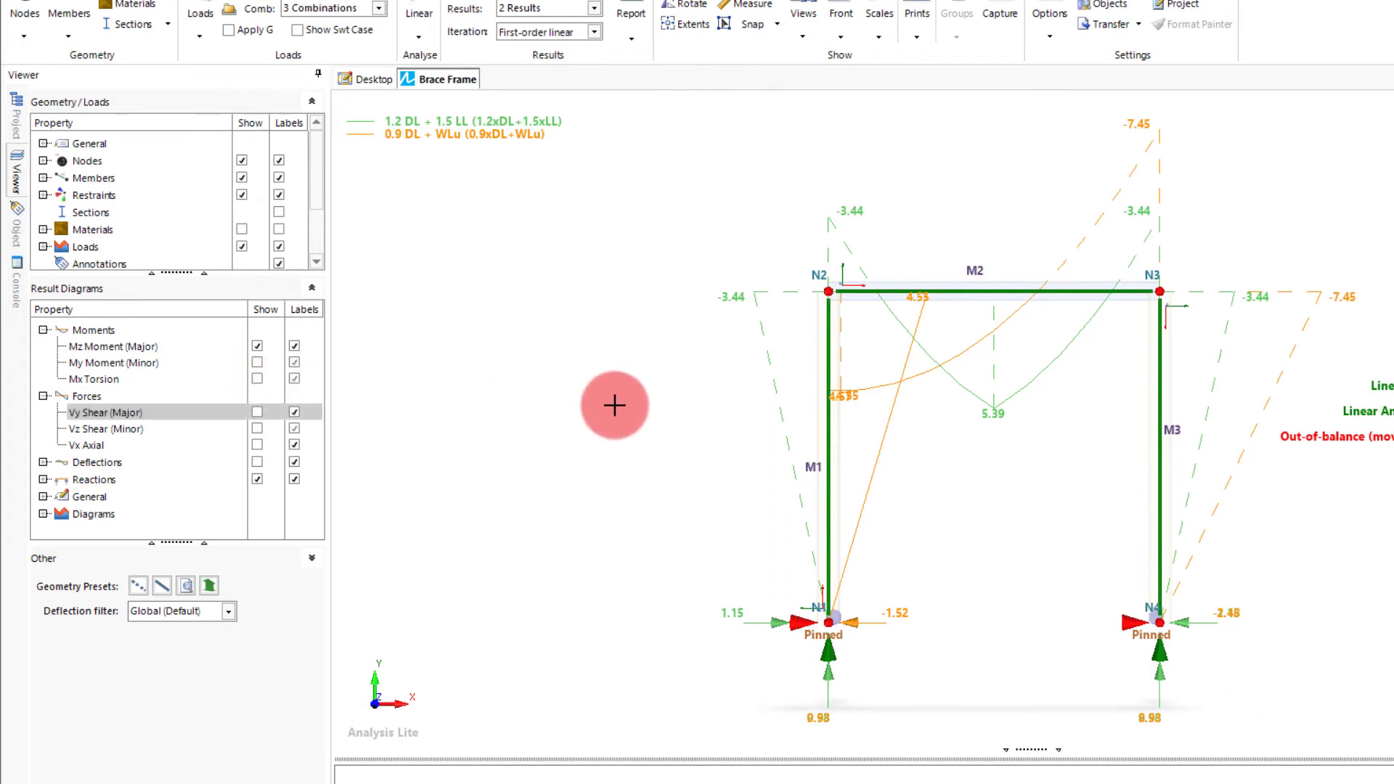
Enlarge the scale of the moment diagram, and replace the major moment diagram with the deflections.
key("m")
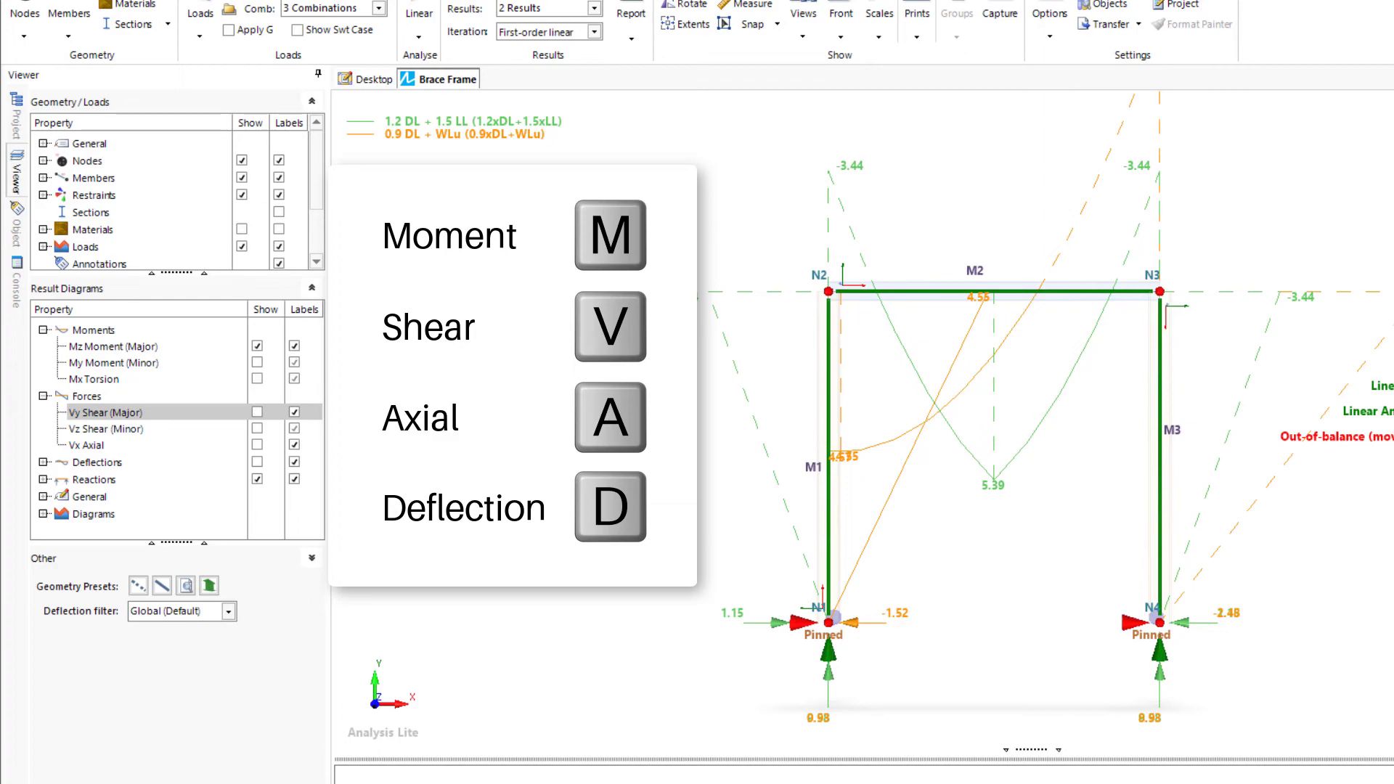
left_click(614, 412)
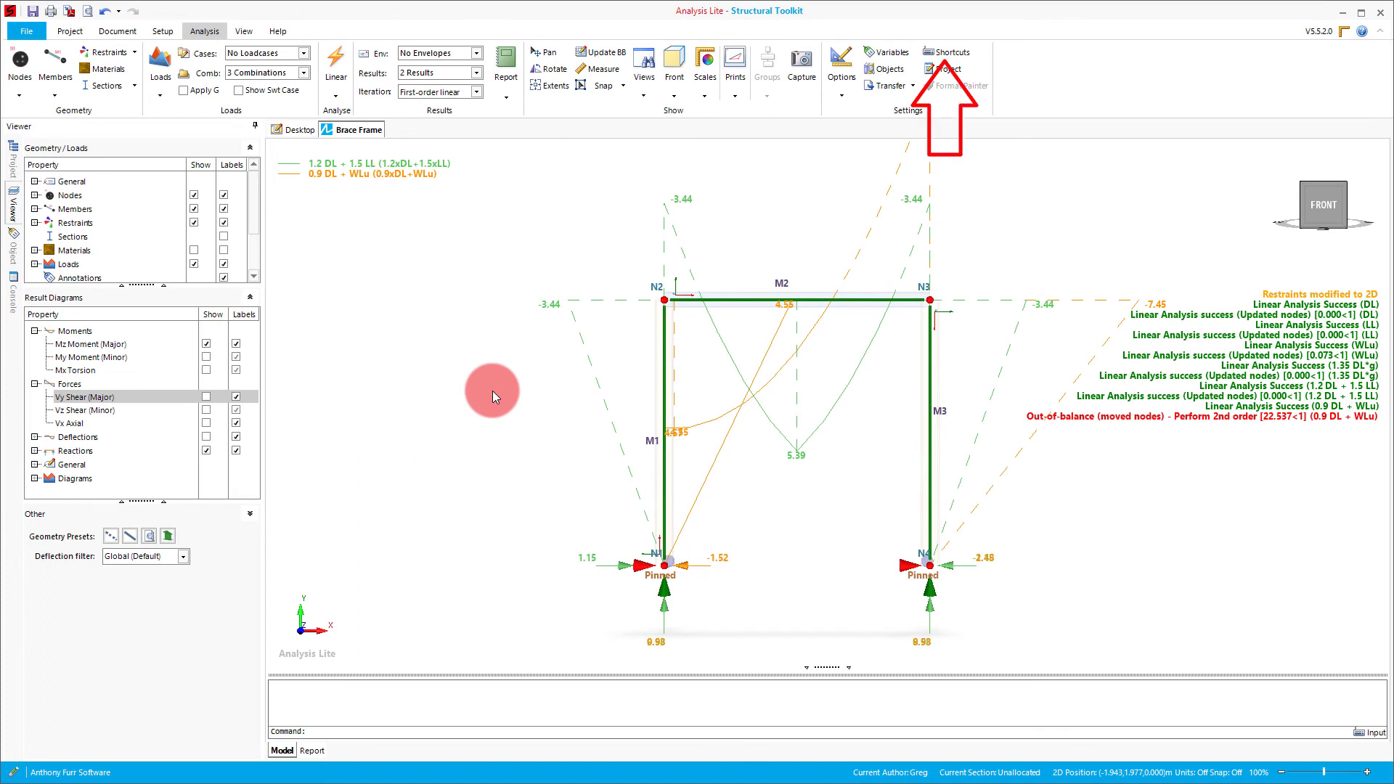
left_click(206, 344)
left_click(207, 437)
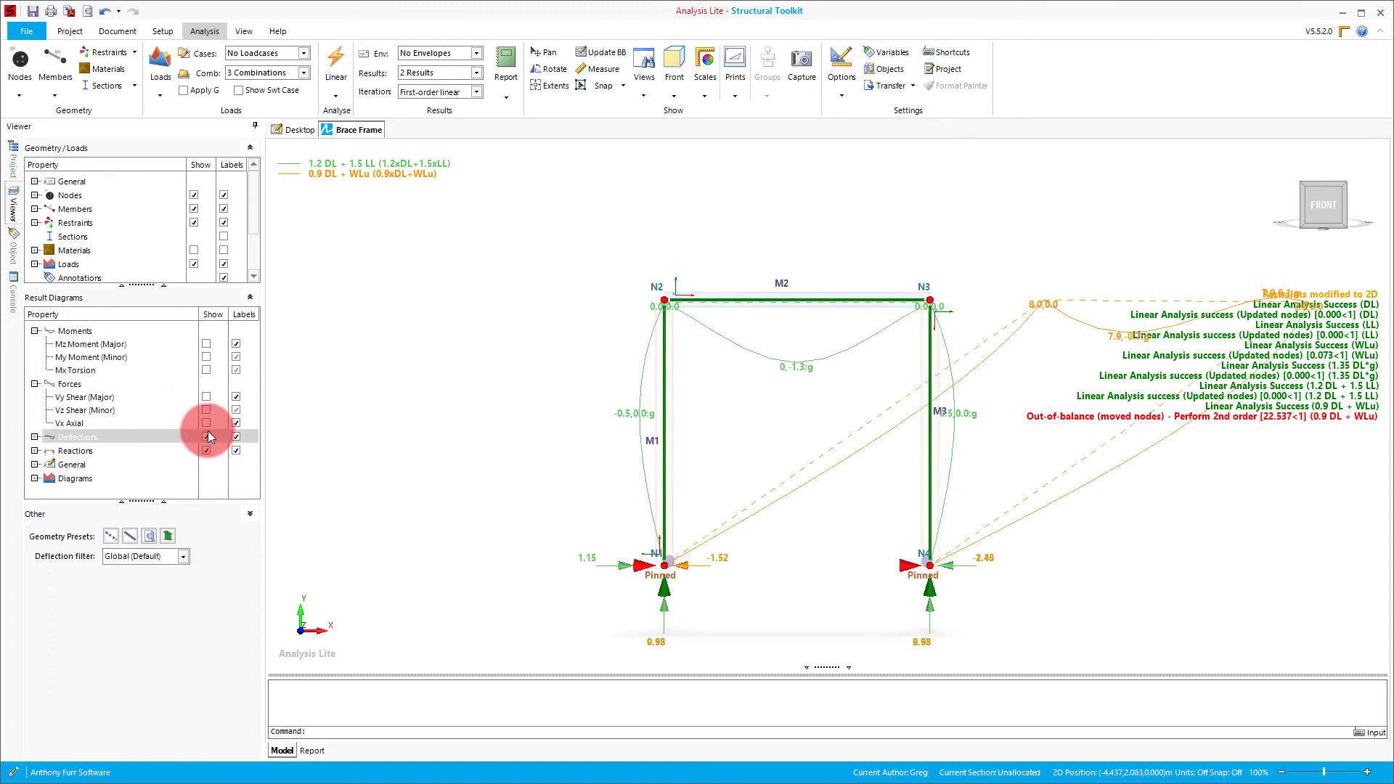
Limit the displayed results to the WLu load case and show its deflected shape in 3D.
left_click(472, 72)
scroll(315, 161, "down", 2)
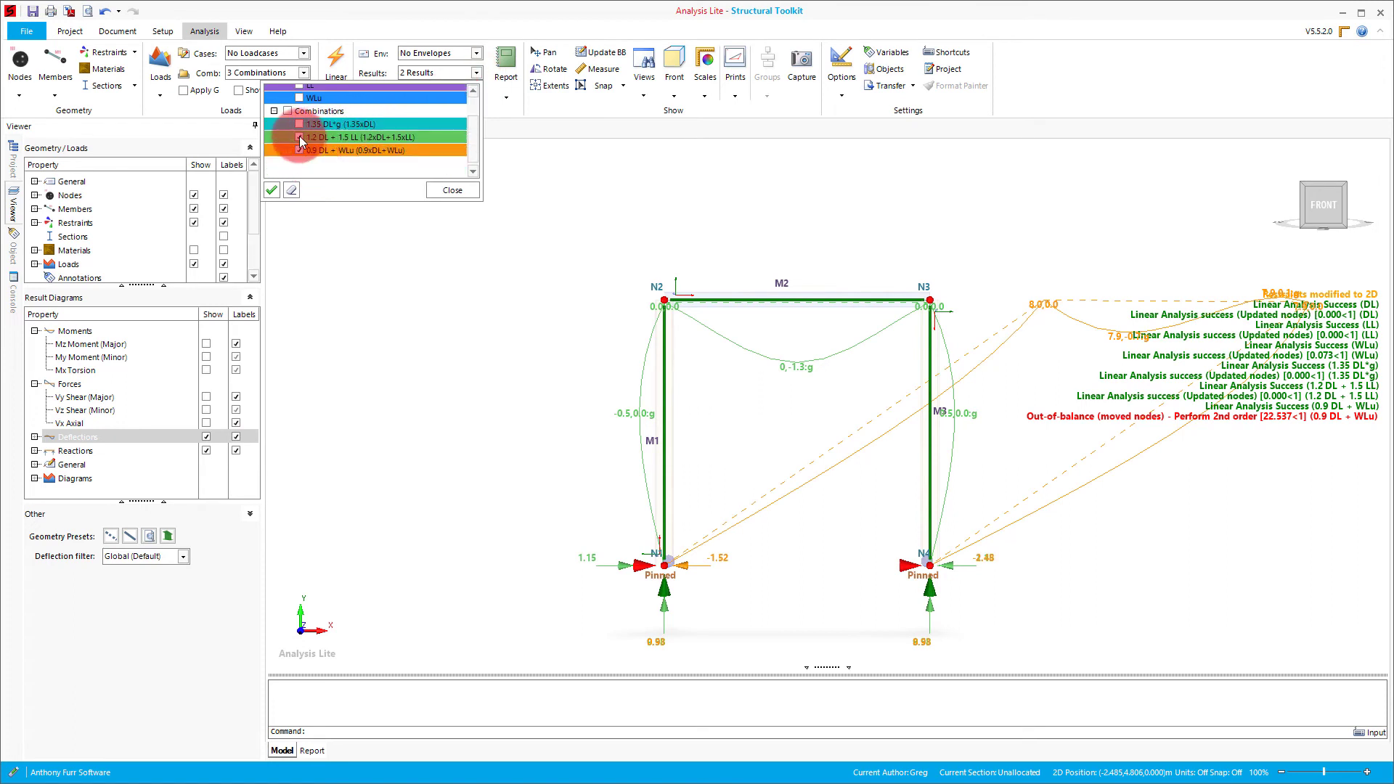
left_click(299, 138)
left_click(298, 149)
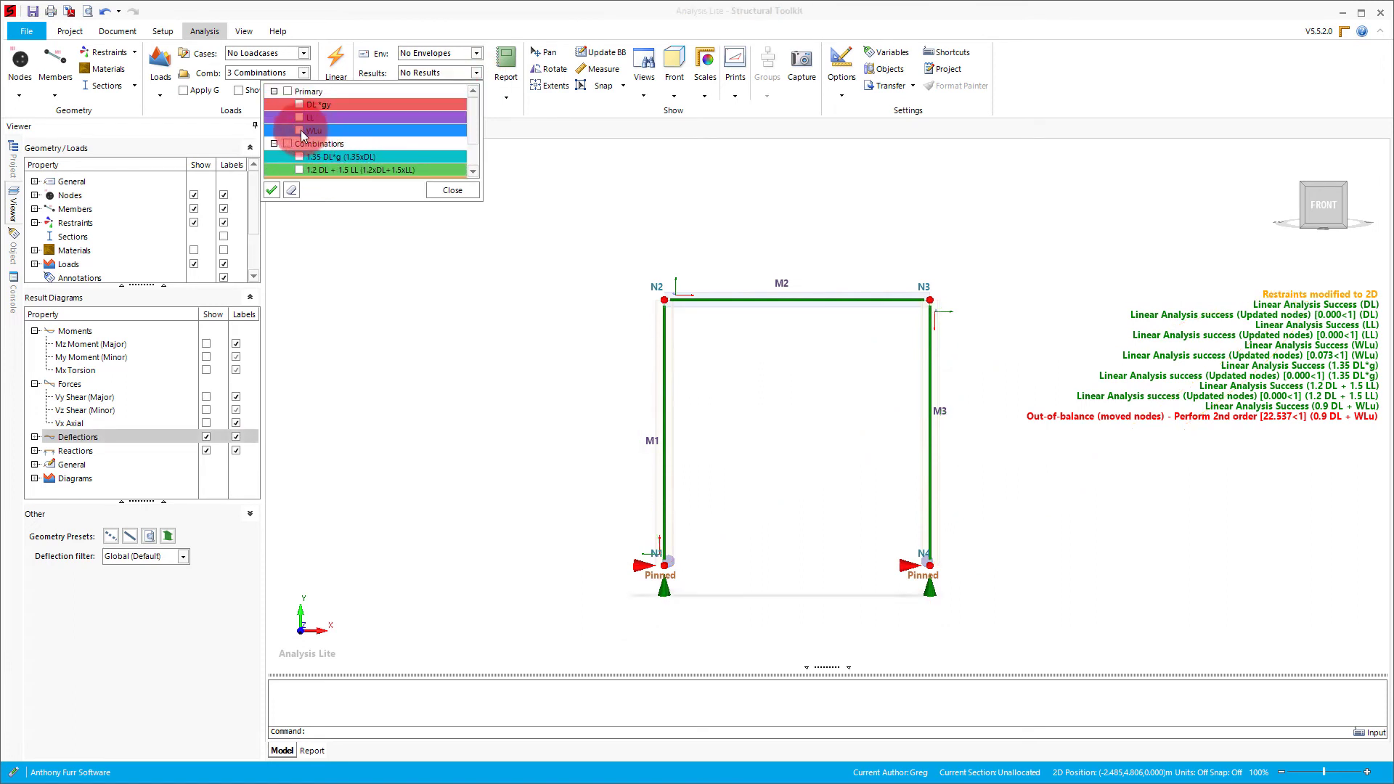
left_click(301, 131)
left_click(456, 189)
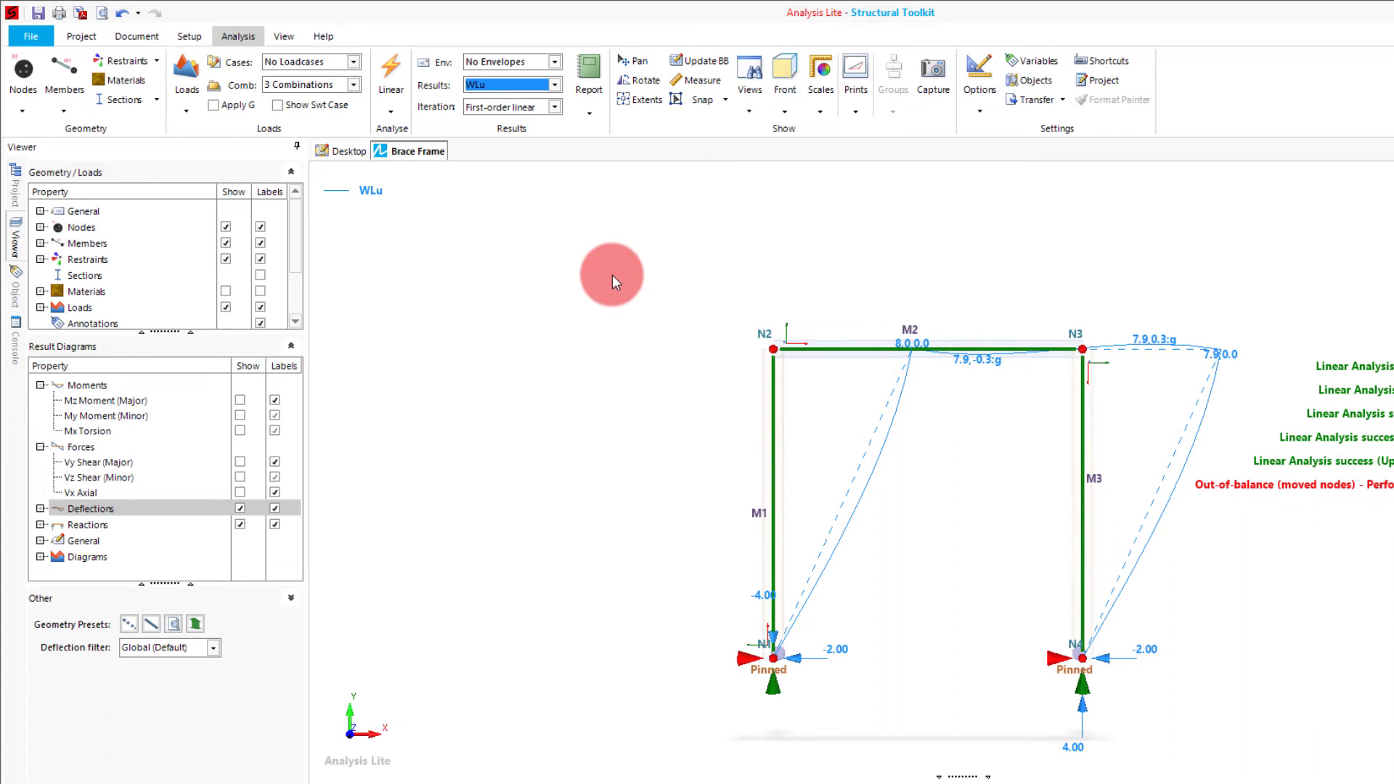
left_click(41, 508)
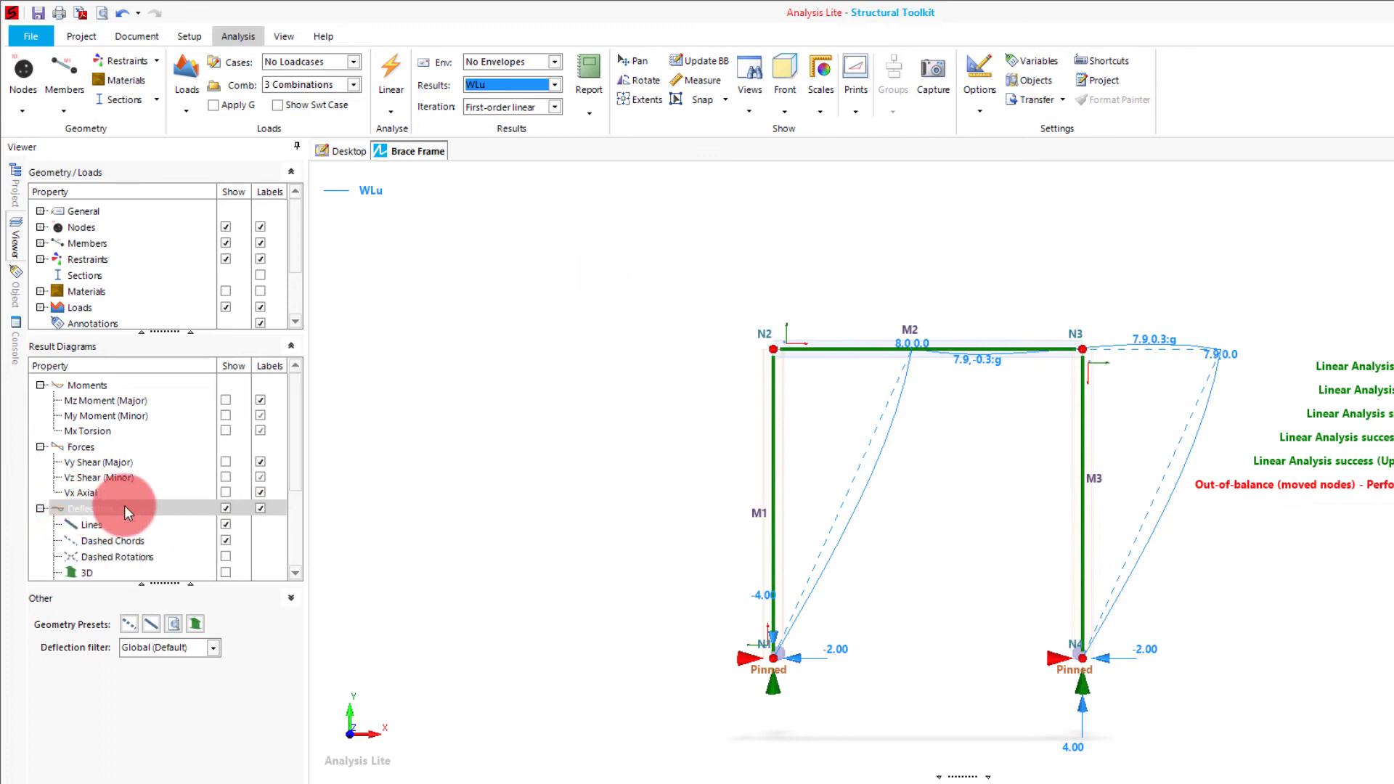
left_click(225, 535)
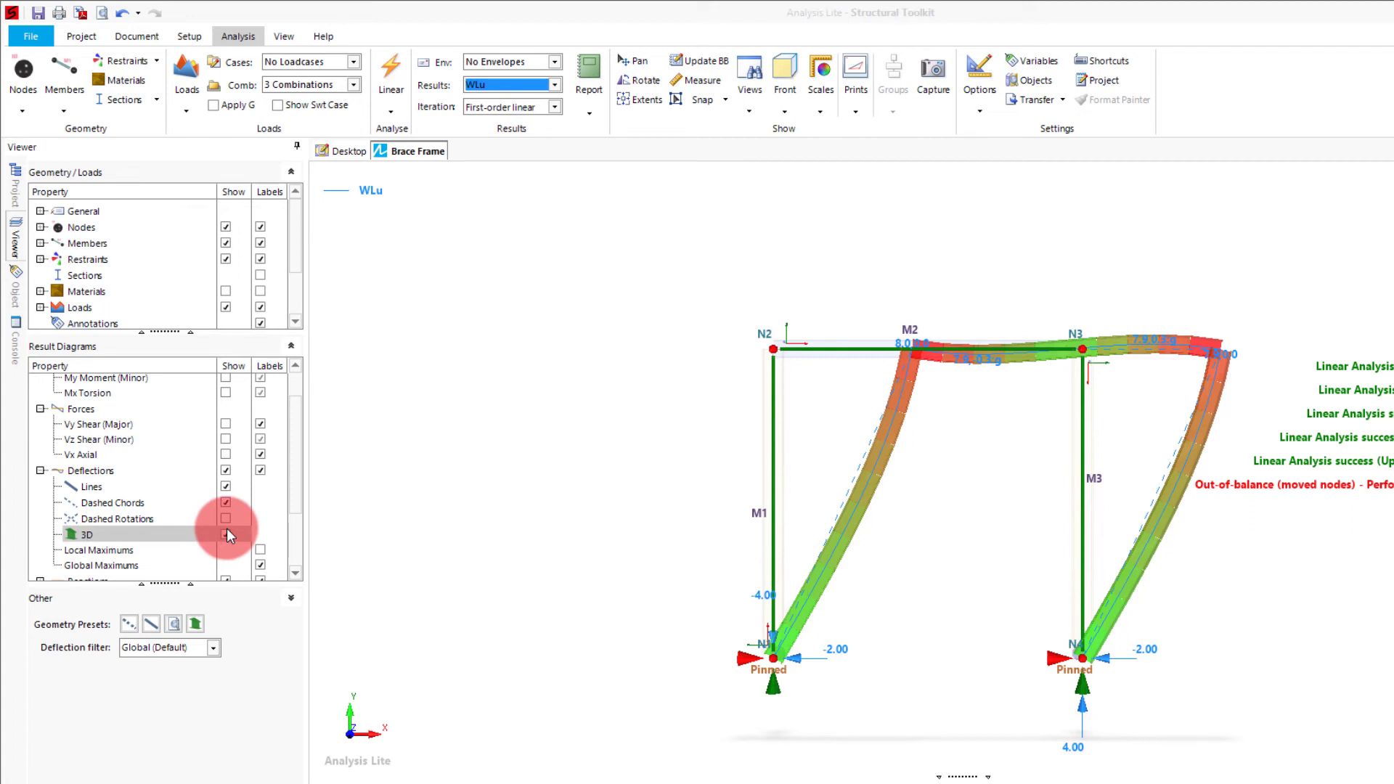
Examine the end release options for member M2, including Pinned (2D).
right_click(844, 348)
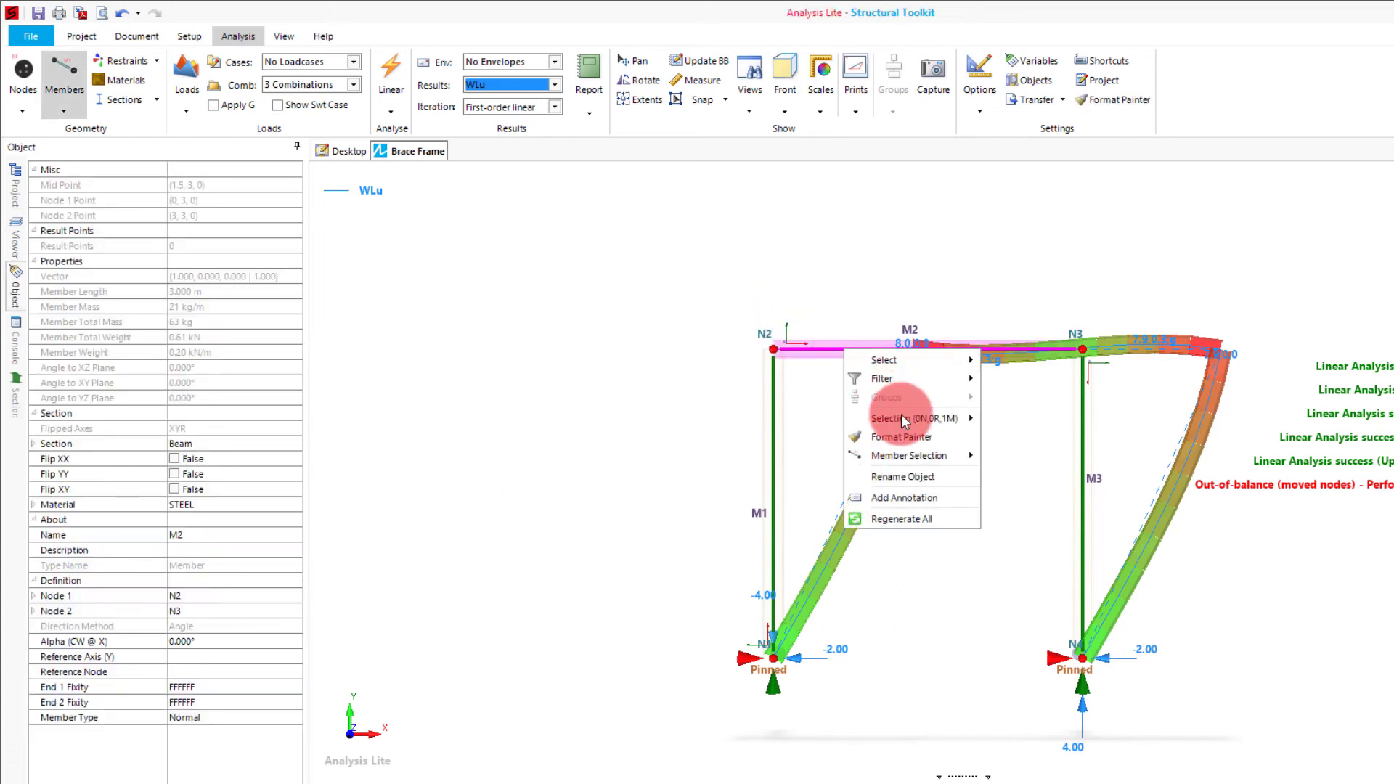
mouse_move(925, 456)
mouse_move(1082, 552)
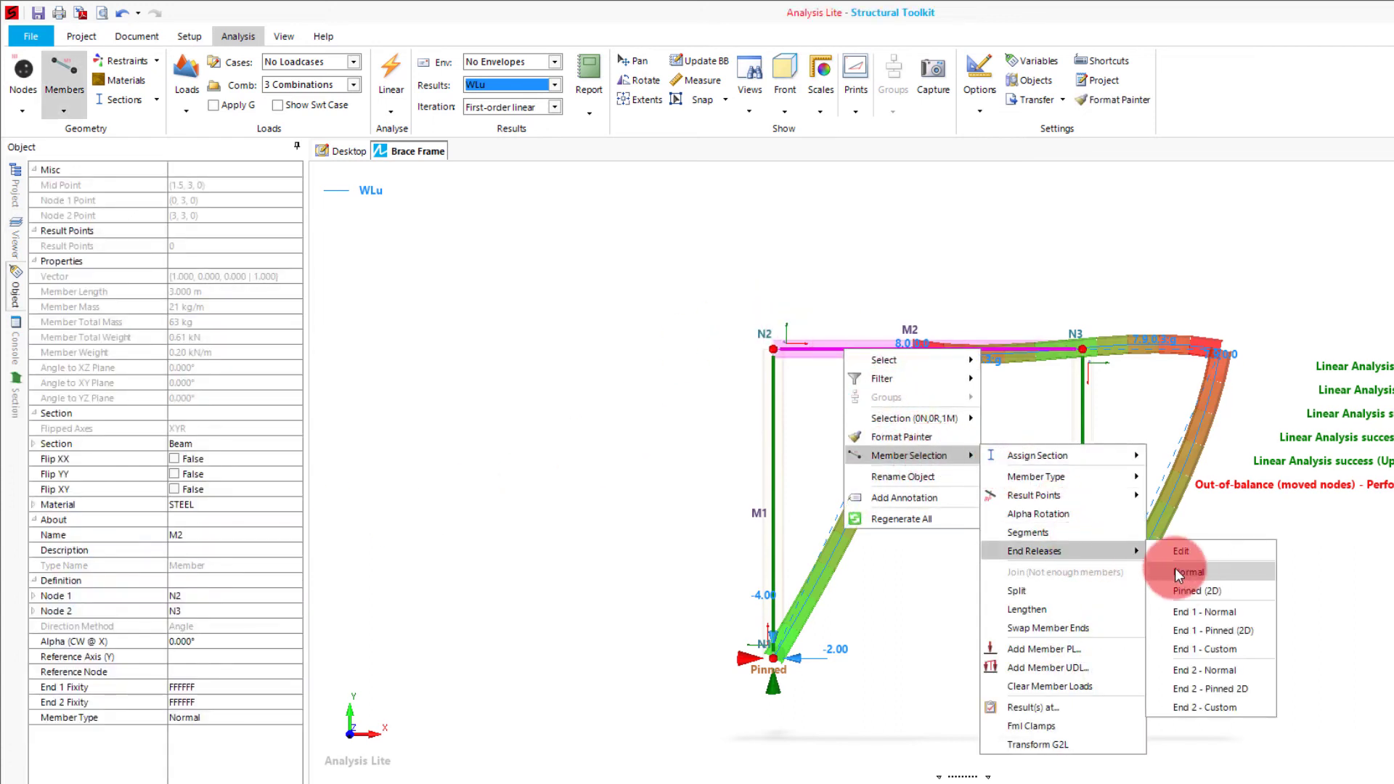
left_click(1201, 594)
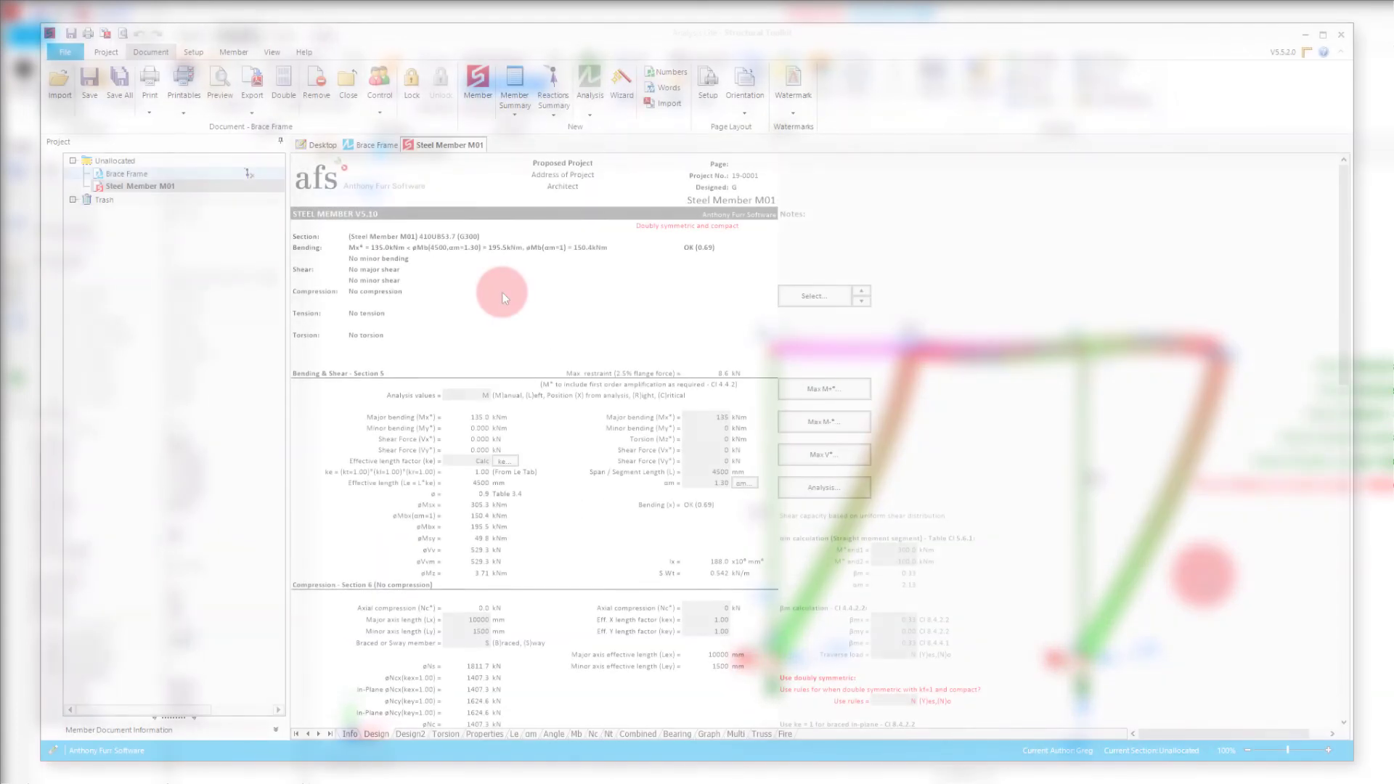
Send the Steel Member M01 document to the right pane.
right_click(456, 149)
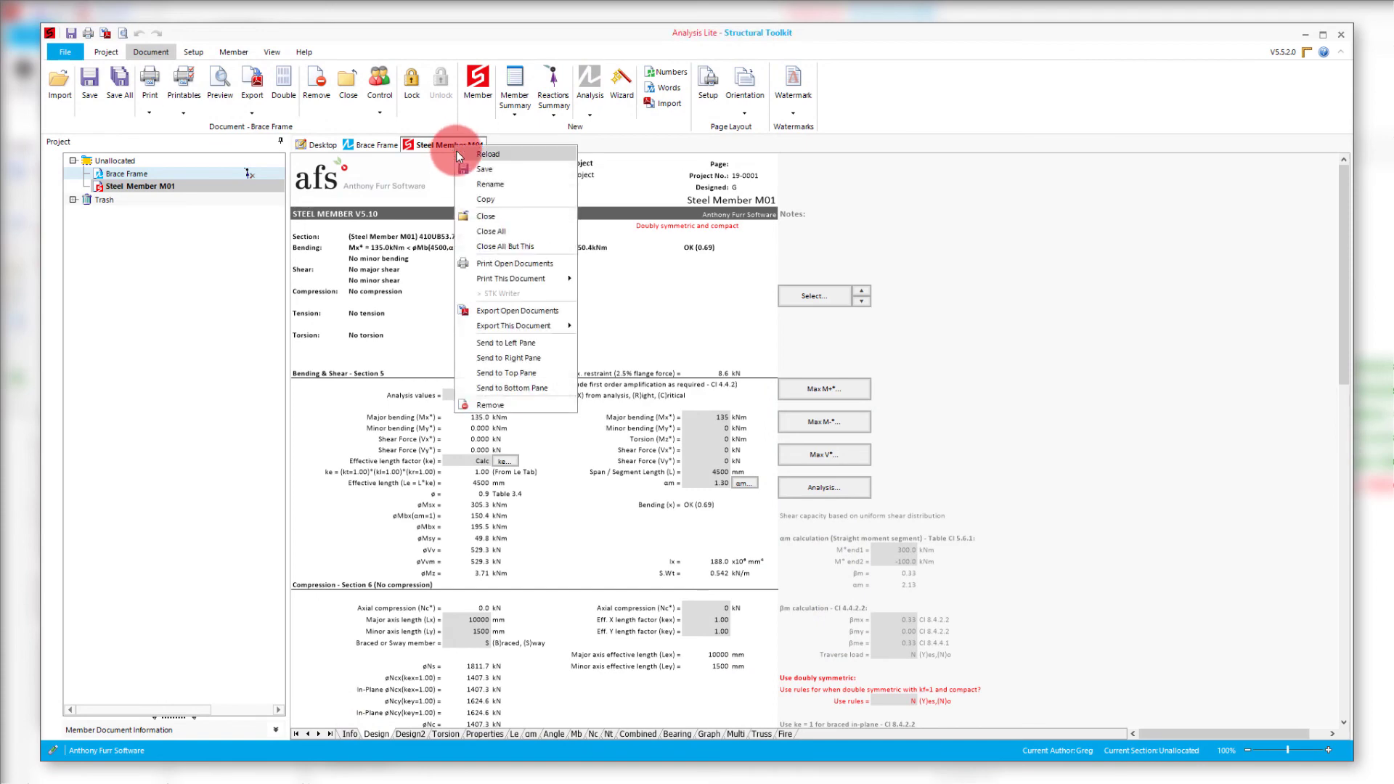
left_click(537, 358)
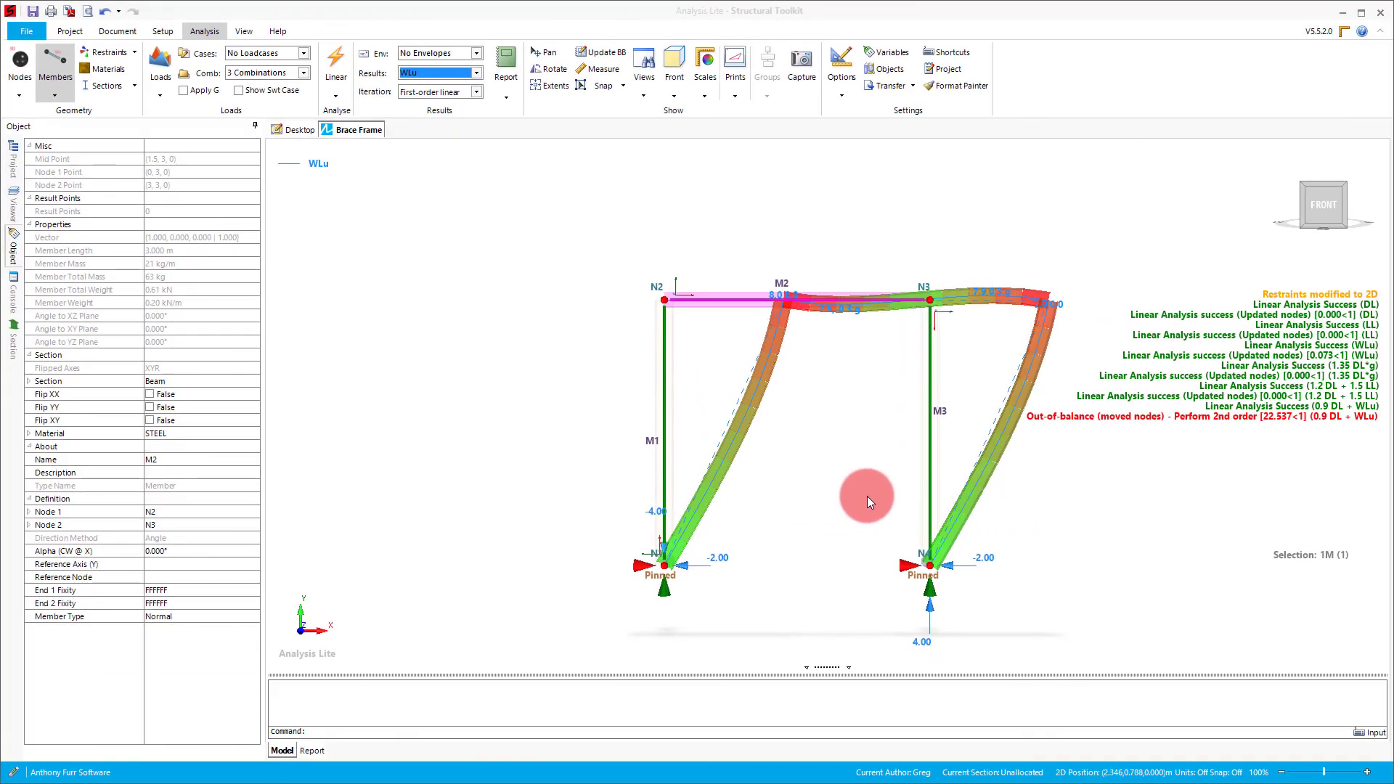
Auto-generate print views for geometry, loads, load case reactions, moments and deflections with combined diagrams, using a camera view named View.
middle_click(837, 478)
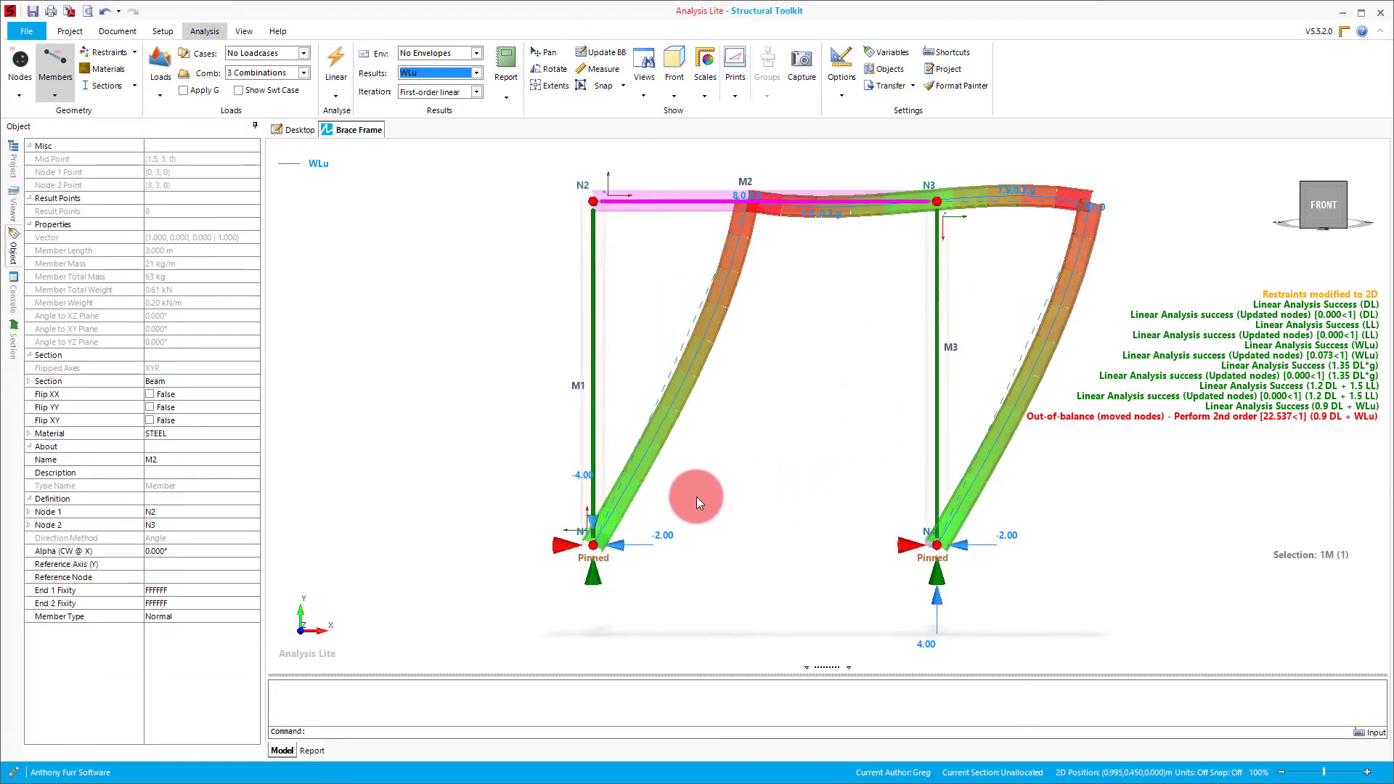
scroll(686, 498, "down", 2)
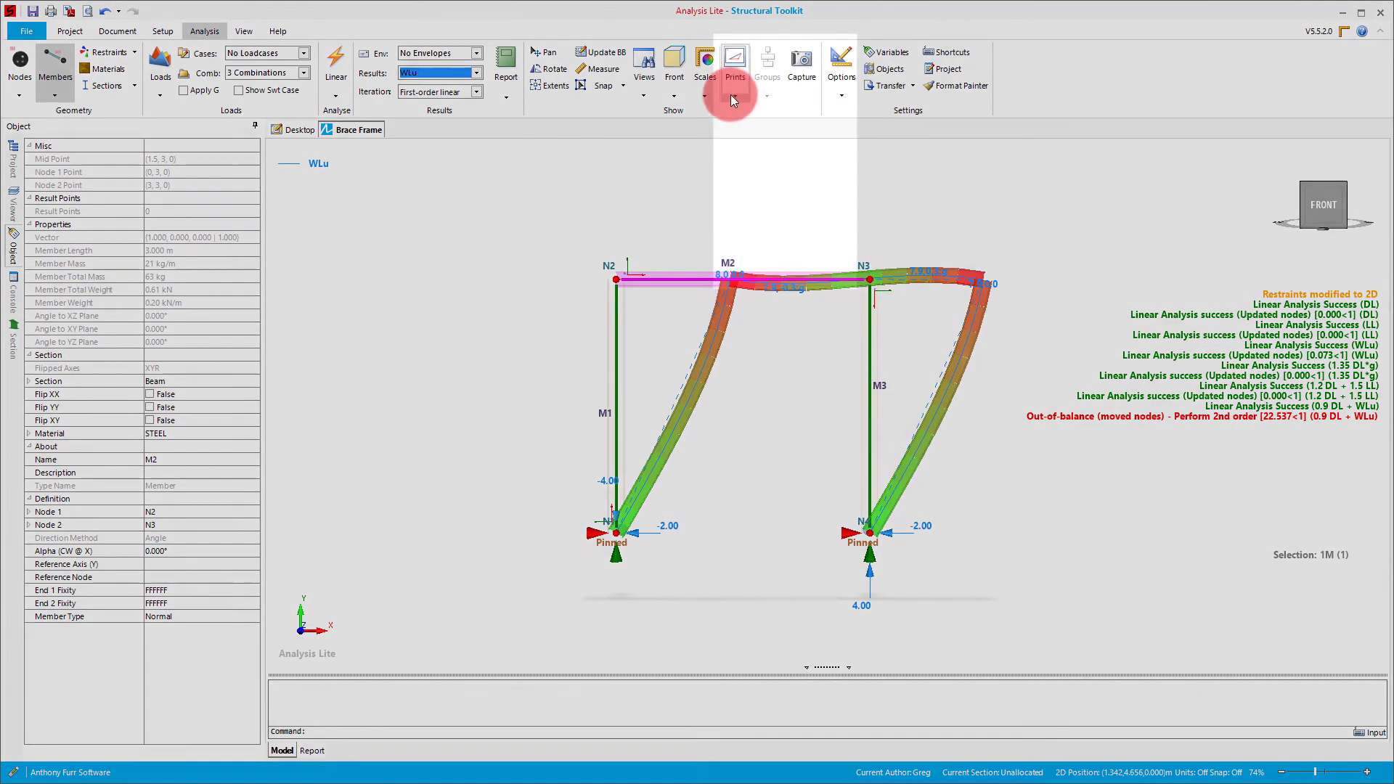
left_click(733, 95)
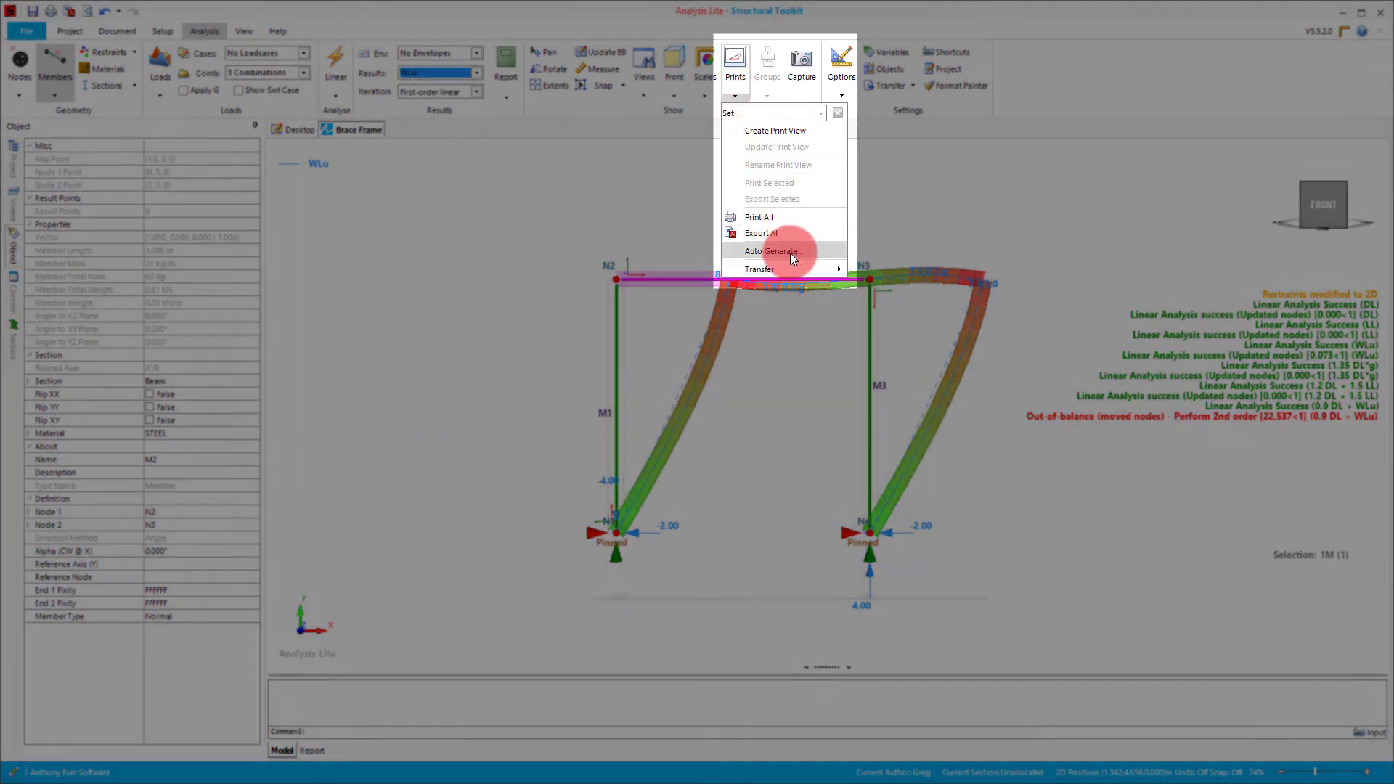
left_click(790, 253)
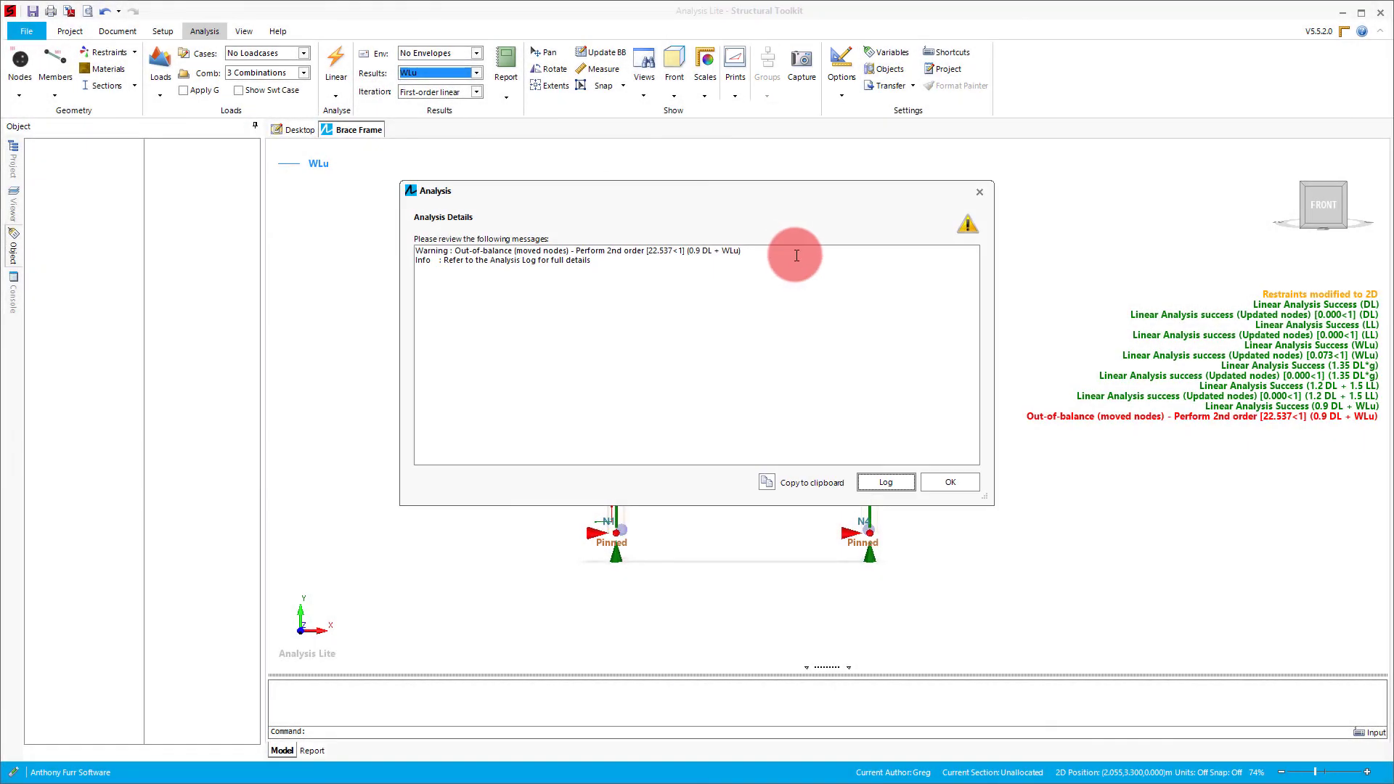
left_click(949, 483)
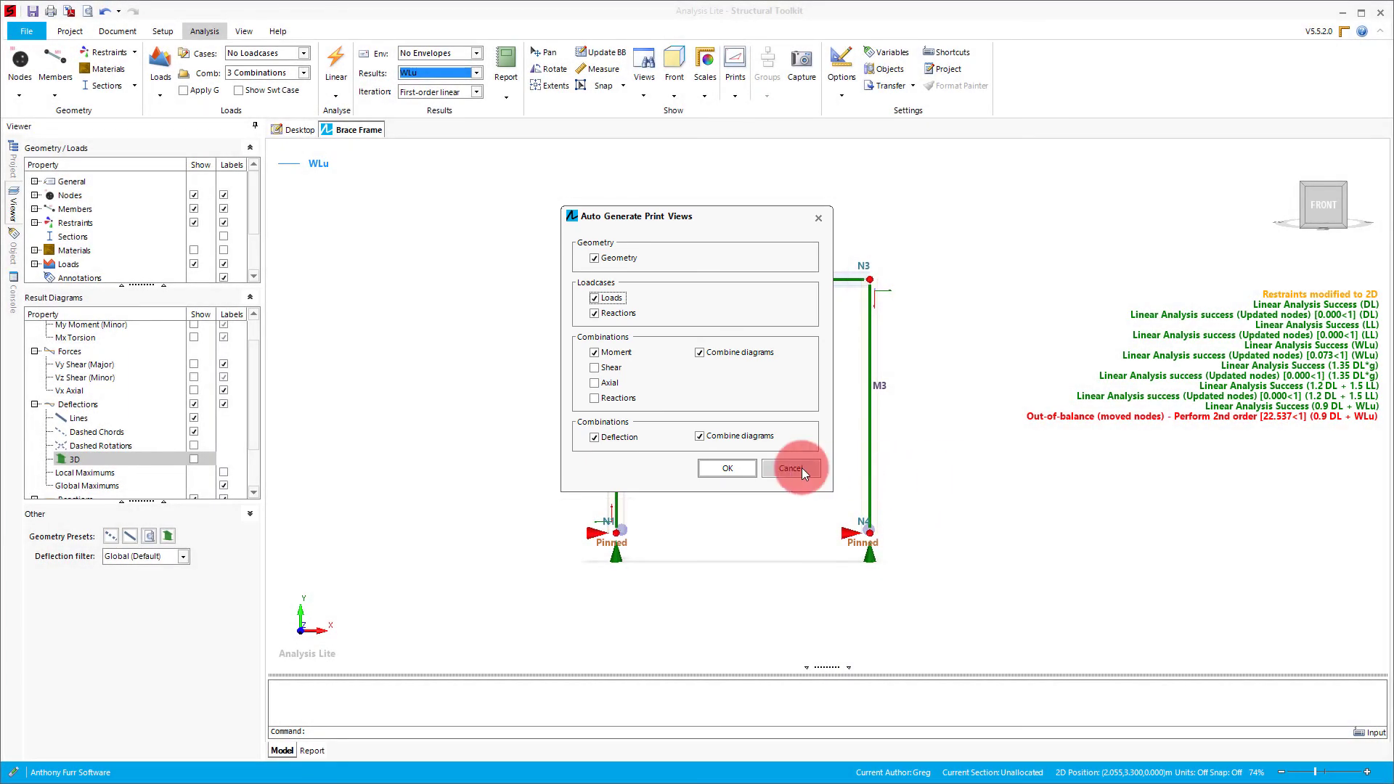
left_click(746, 468)
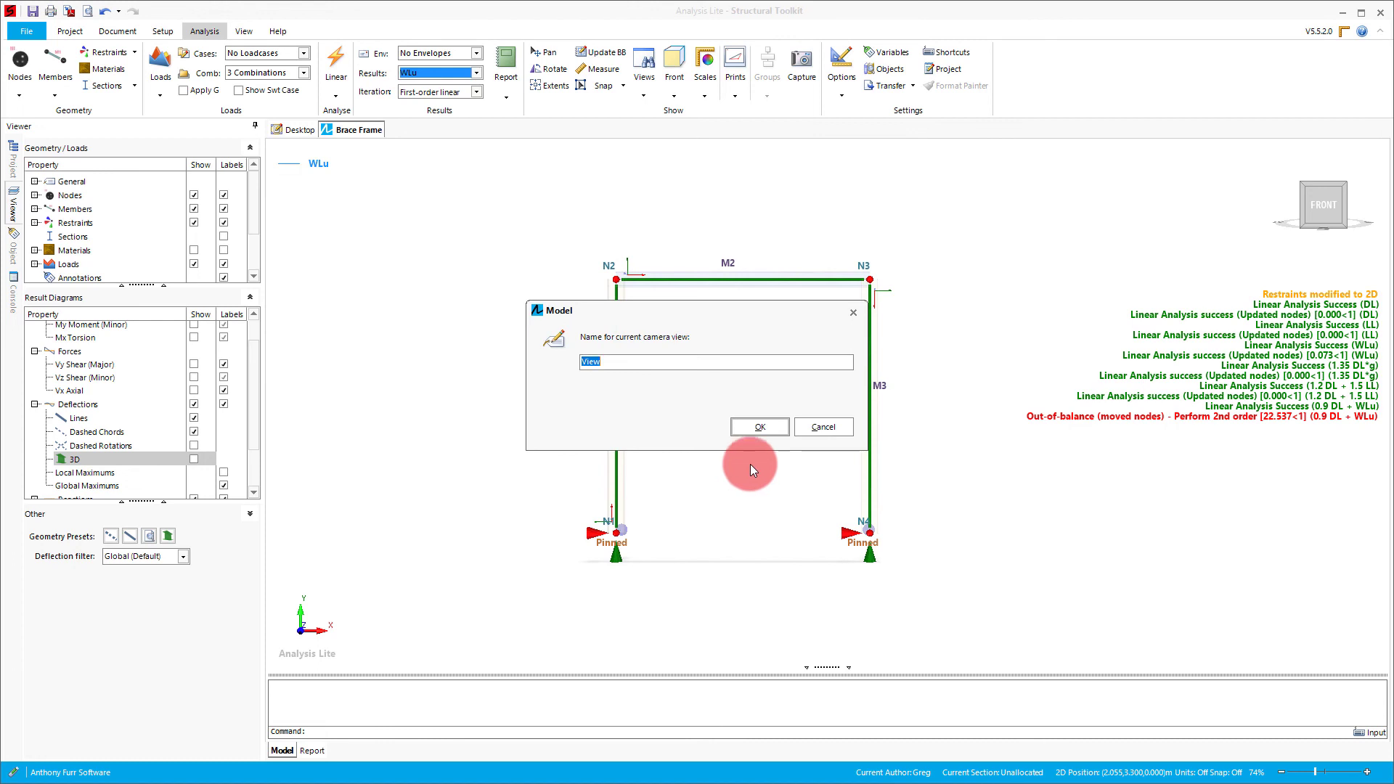
left_click(759, 428)
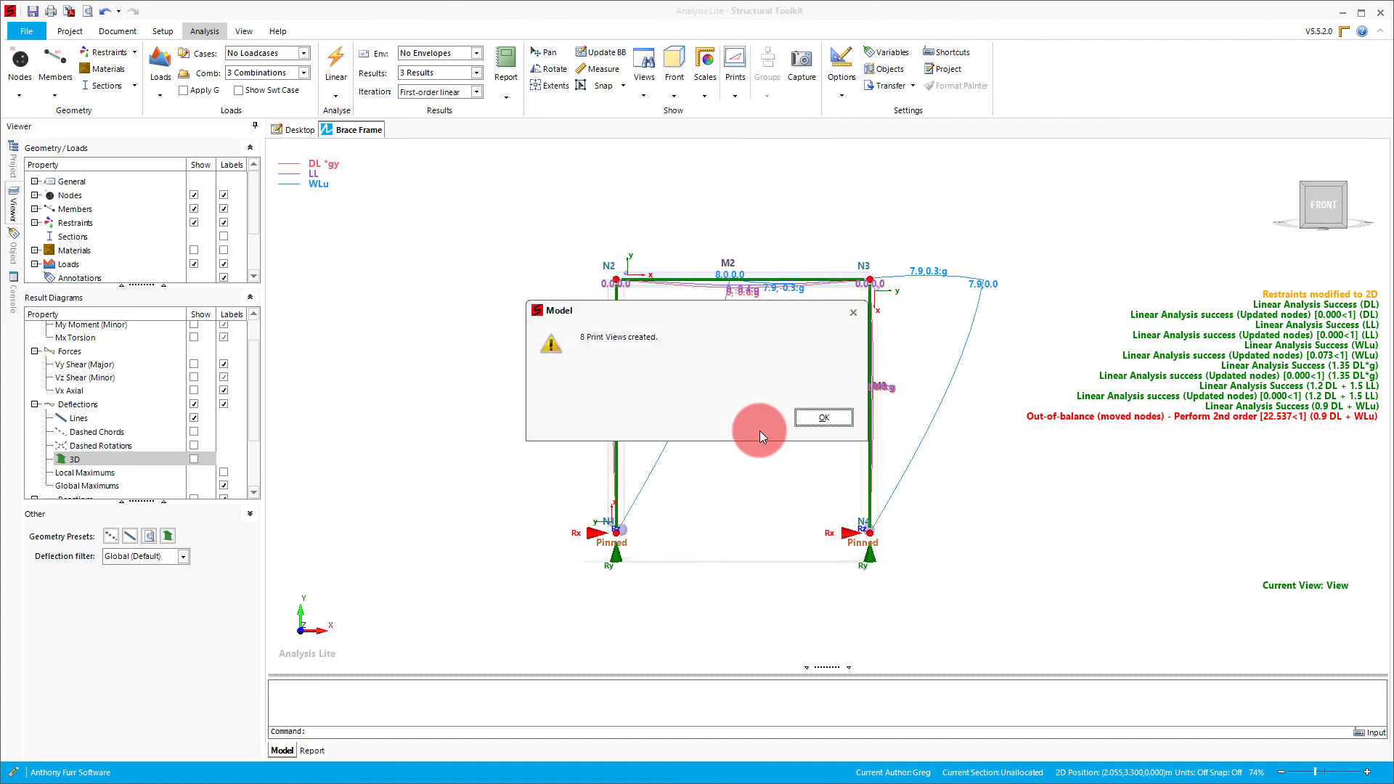
left_click(807, 424)
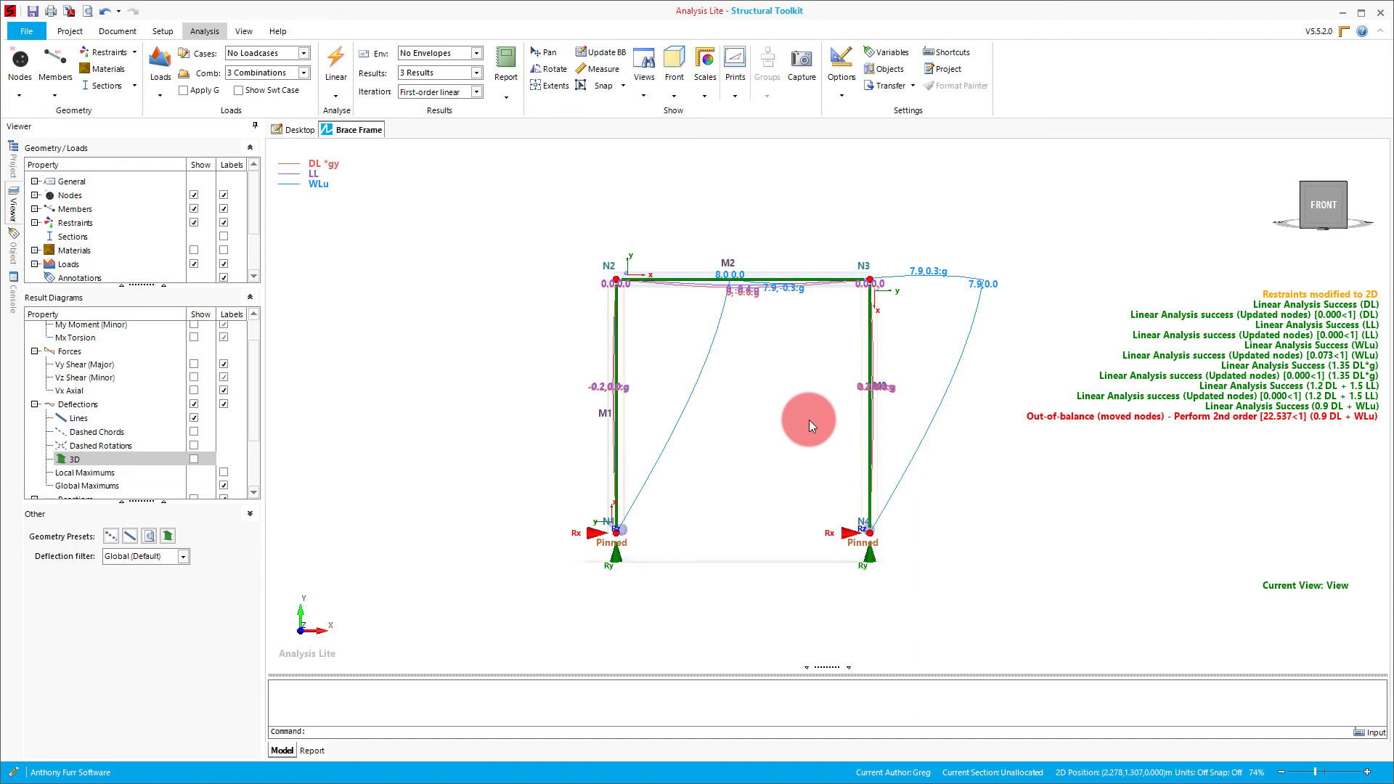
Open the list of print views and display the Geometry and DL print views beside it.
left_click(730, 81)
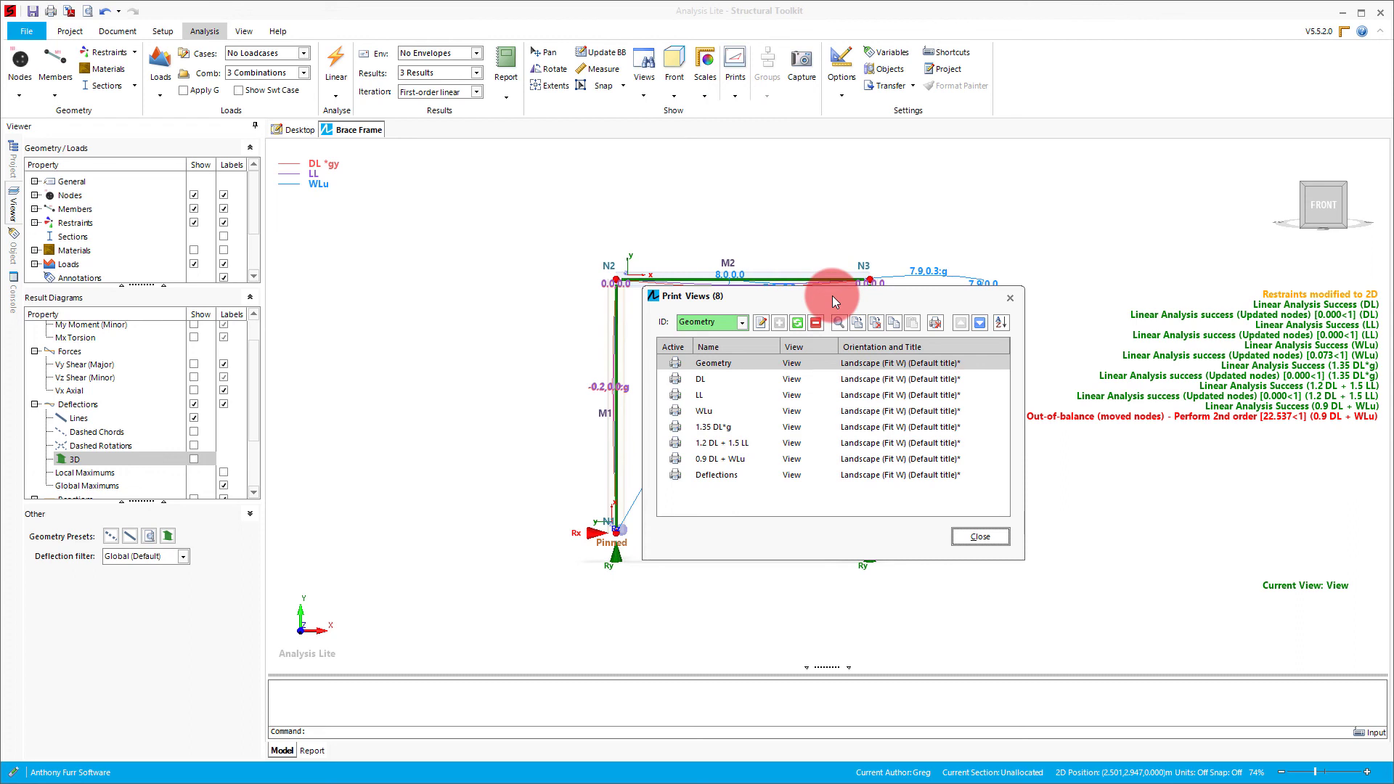
double_click(717, 365)
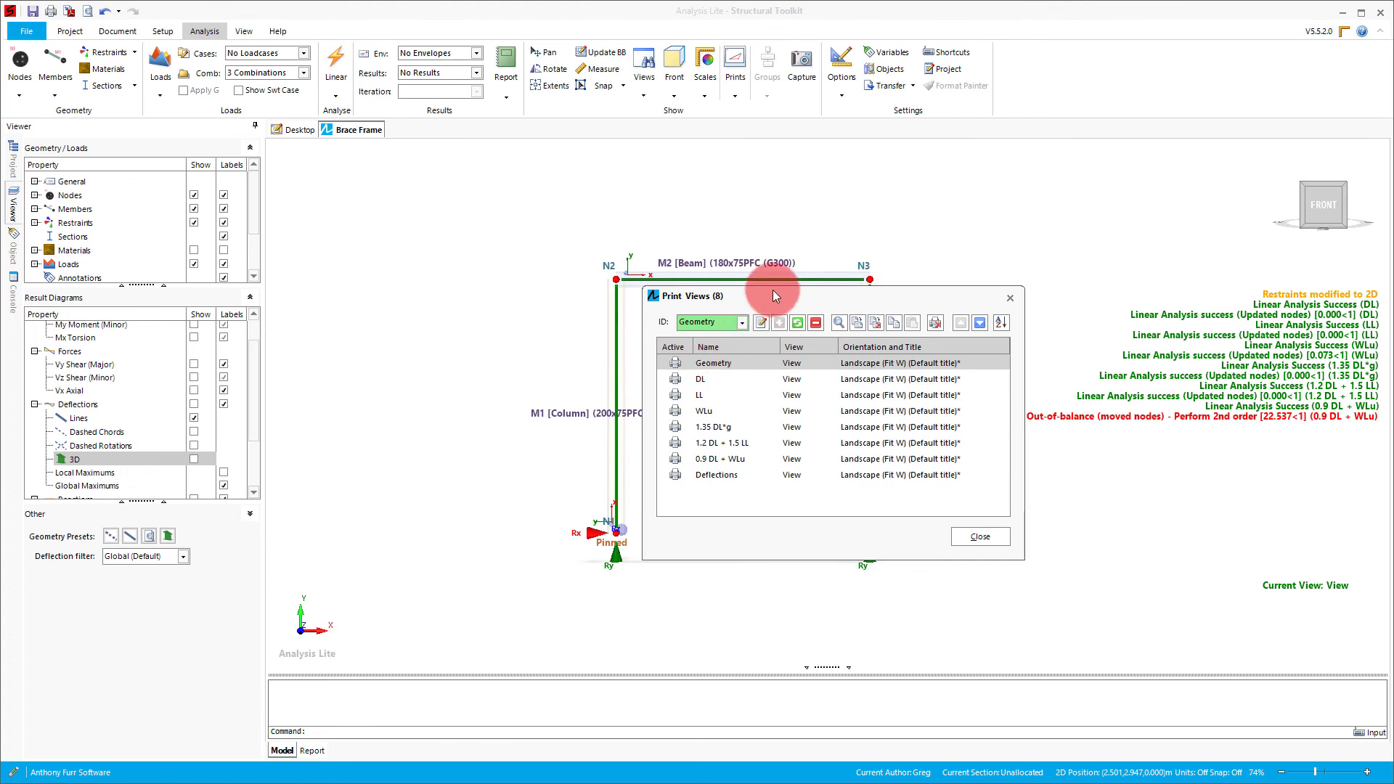
left_click_drag(777, 292, 1109, 258)
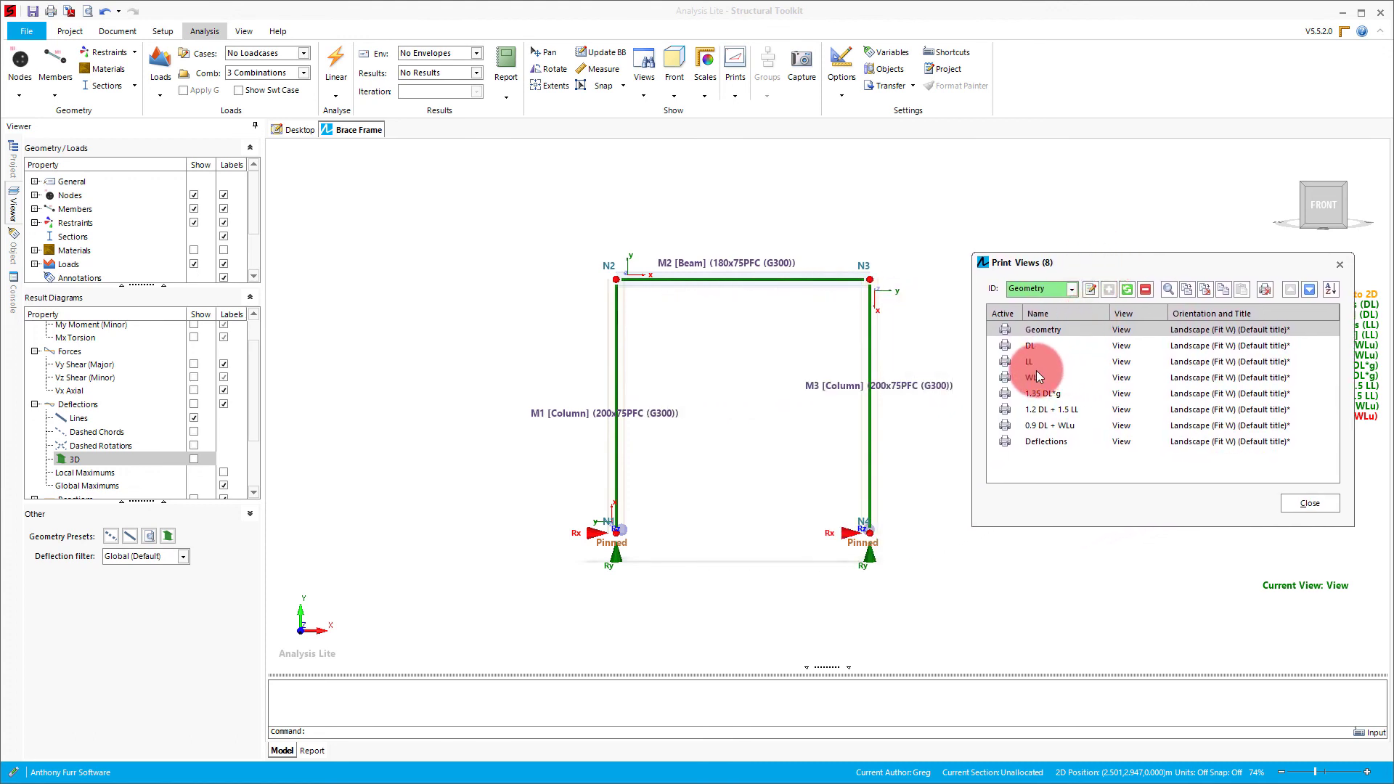
double_click(1029, 346)
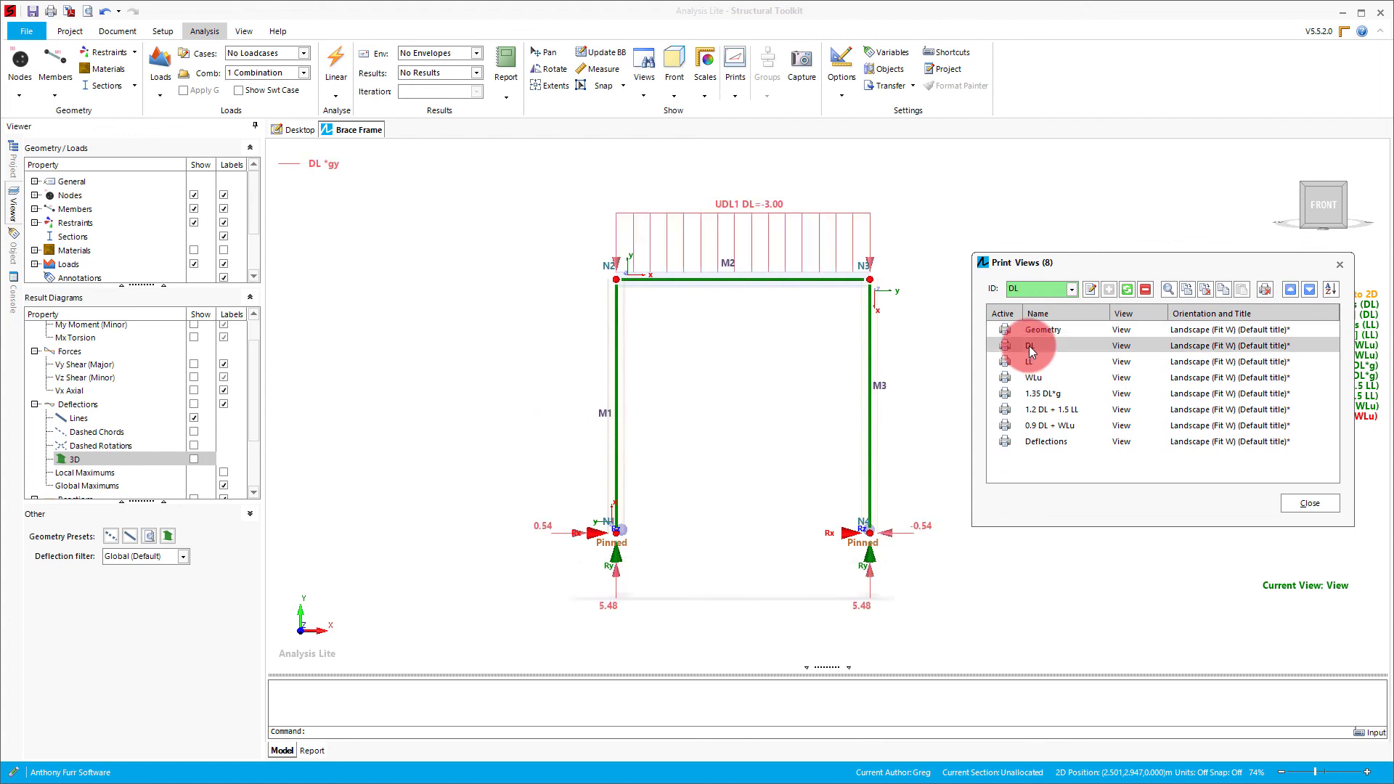
Reframe the LL print view to show the whole point load, and update it with the current view saved as View2.
double_click(1030, 365)
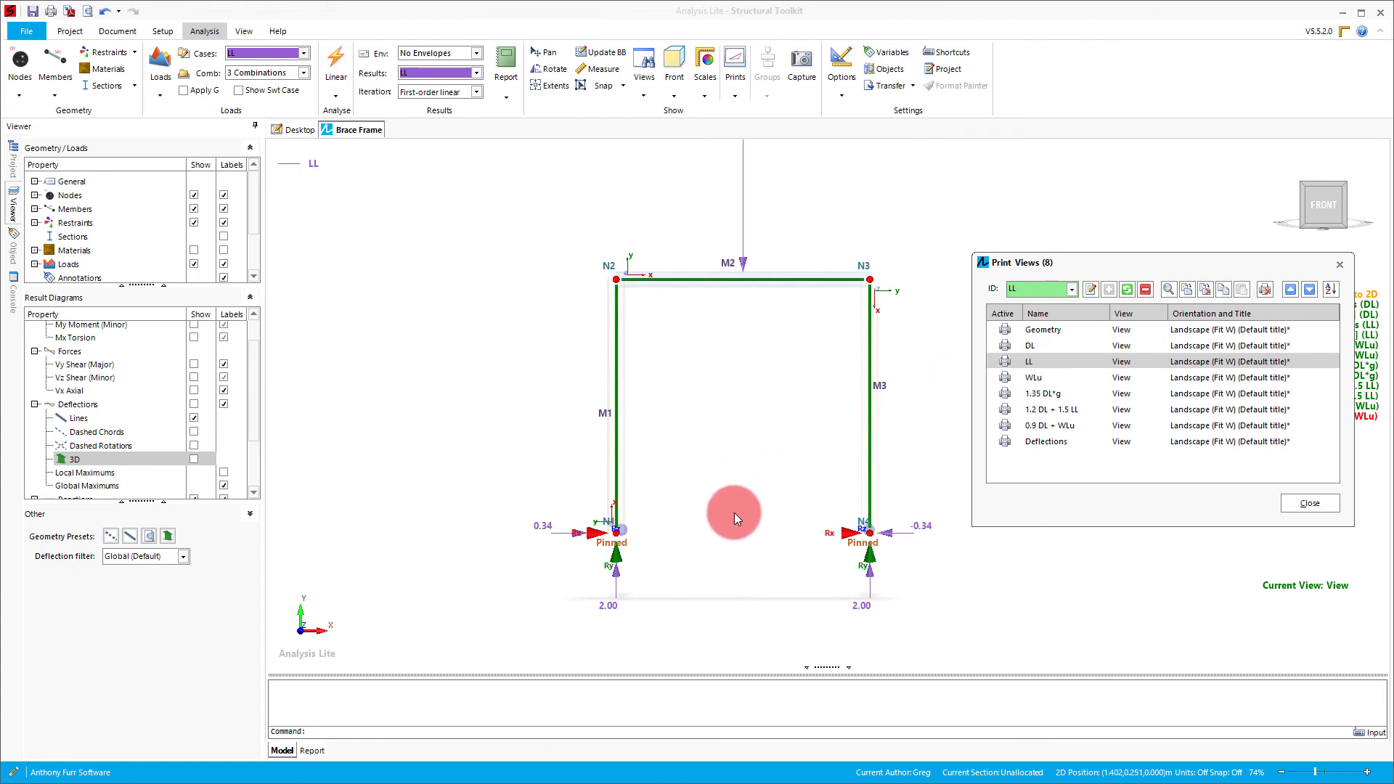
scroll(734, 512, "down", 3)
scroll(847, 444, "up", 2)
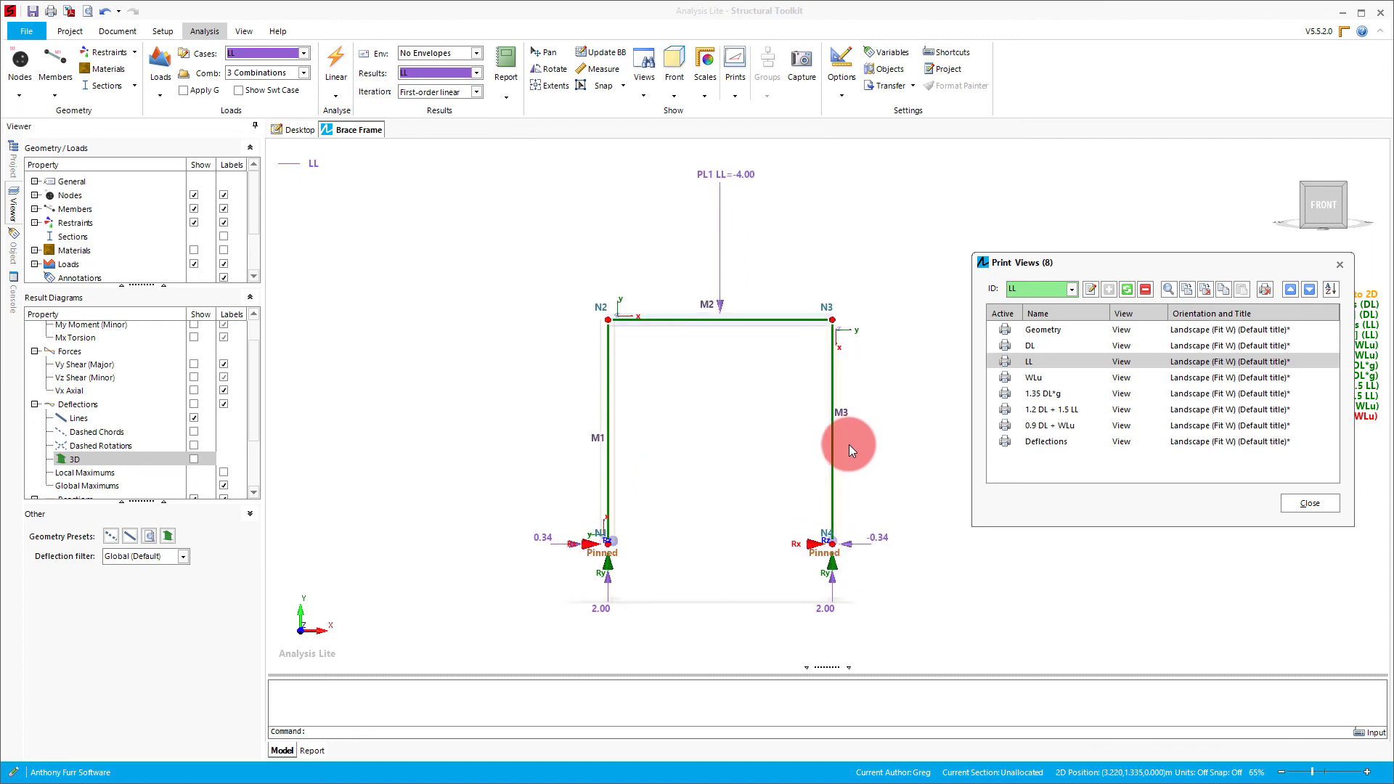
left_click(1126, 290)
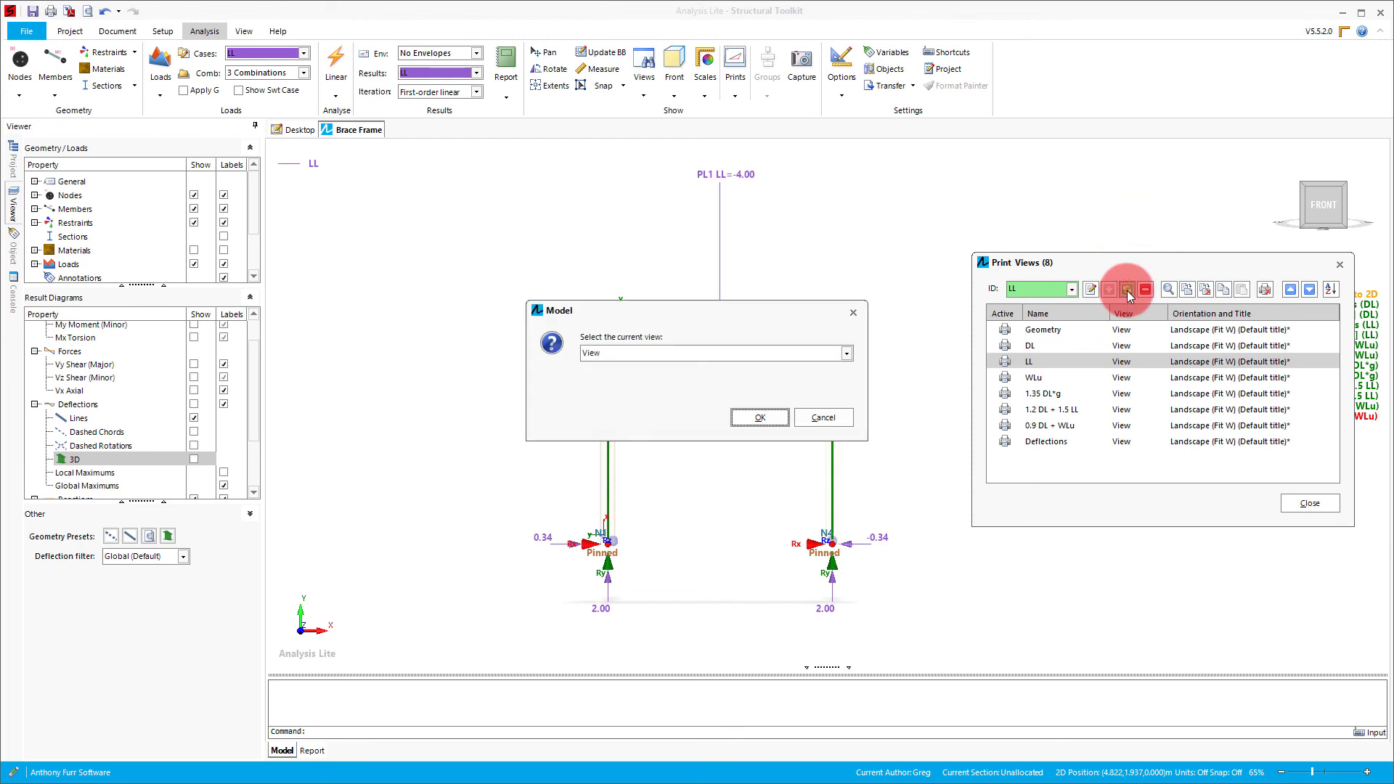
left_click(852, 353)
left_click(820, 382)
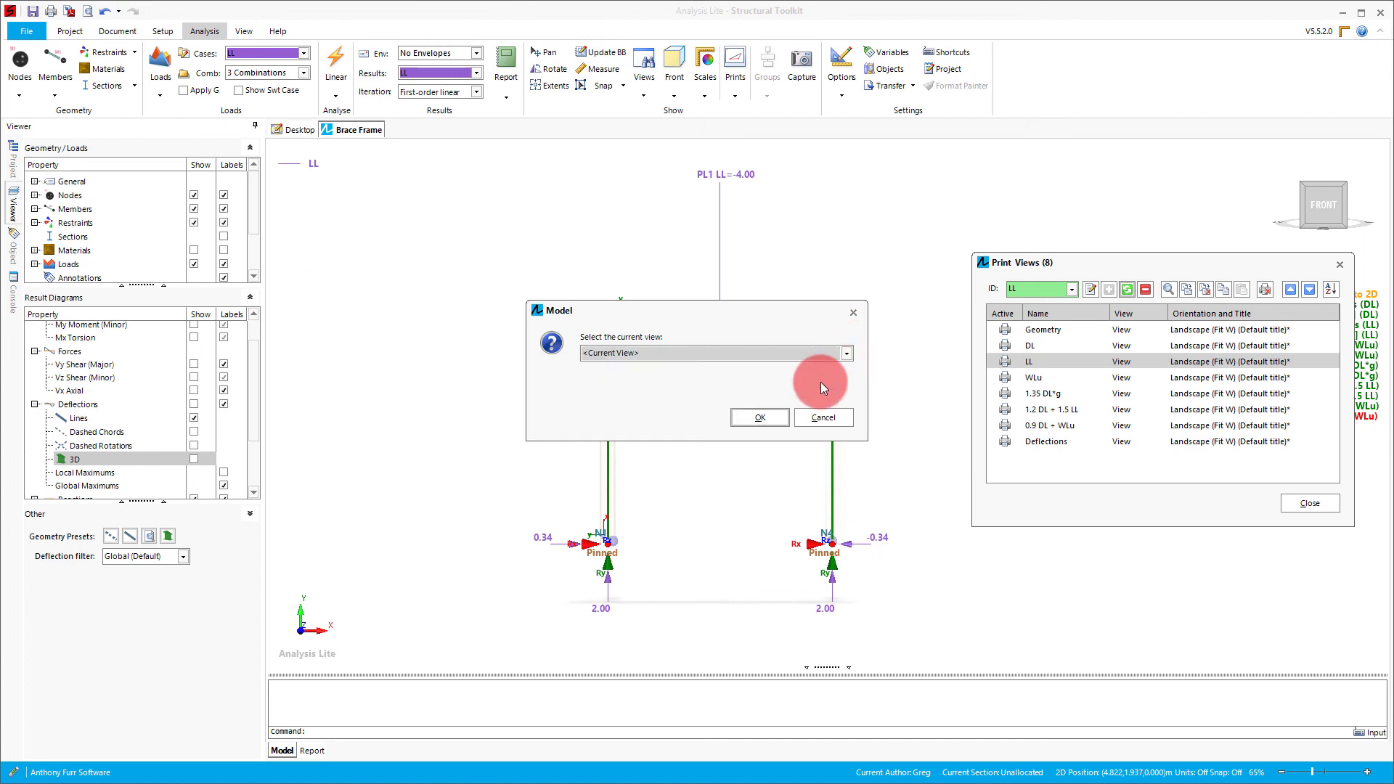
left_click(765, 416)
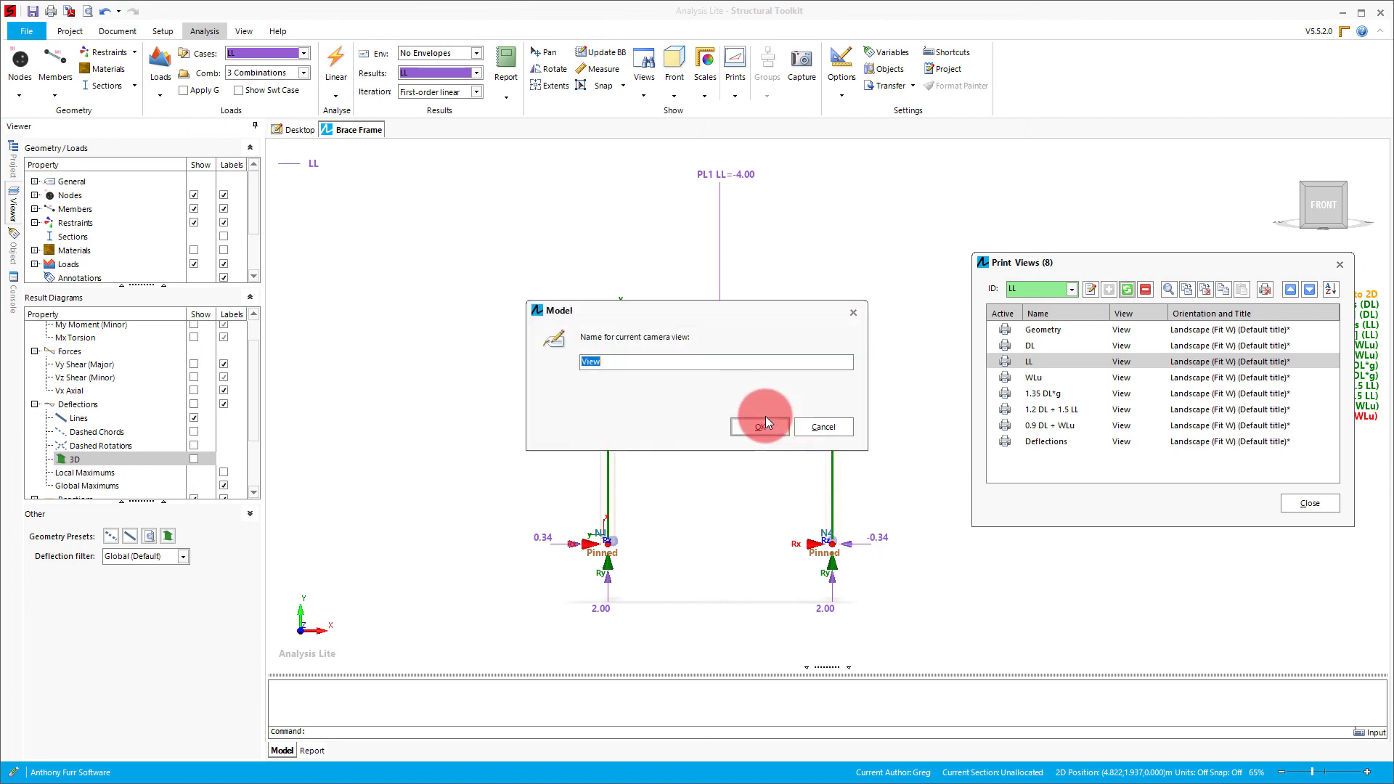
type("View2")
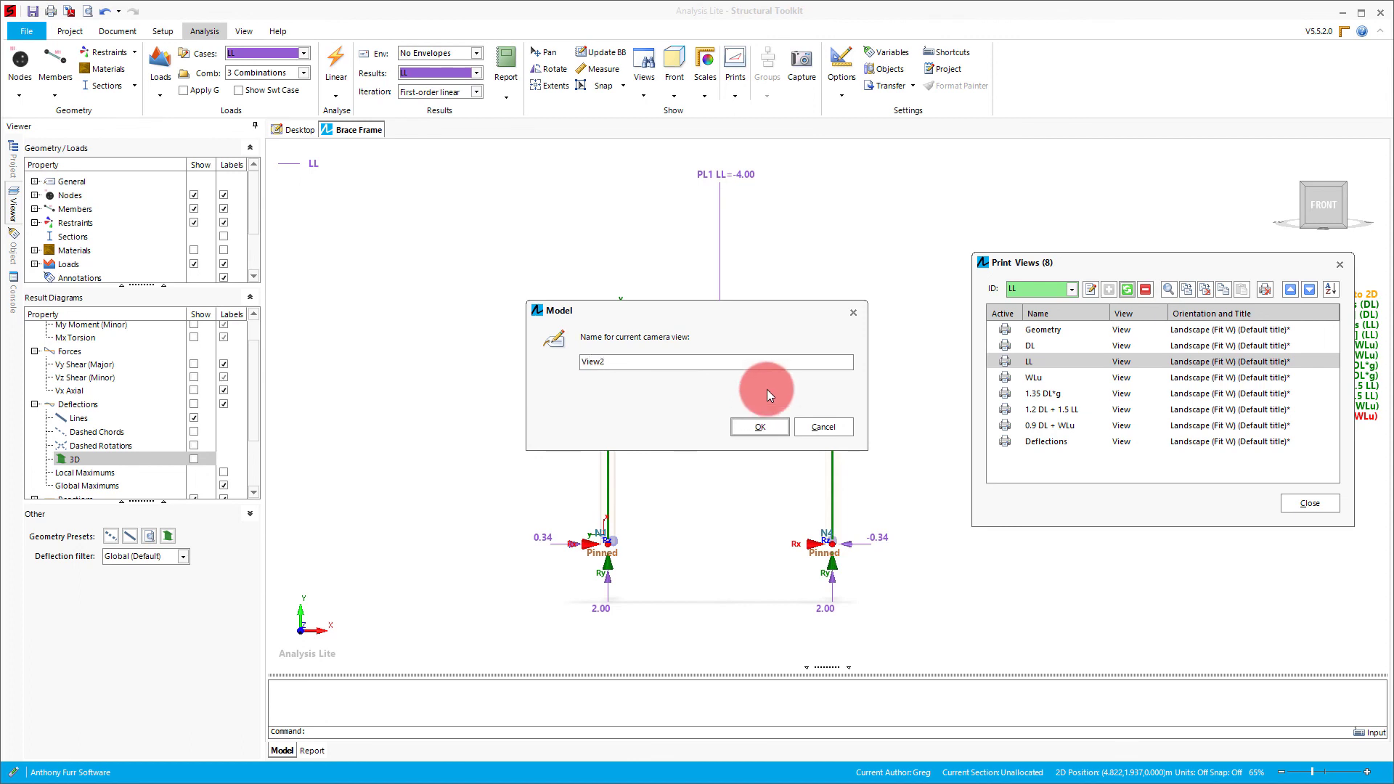
left_click(767, 428)
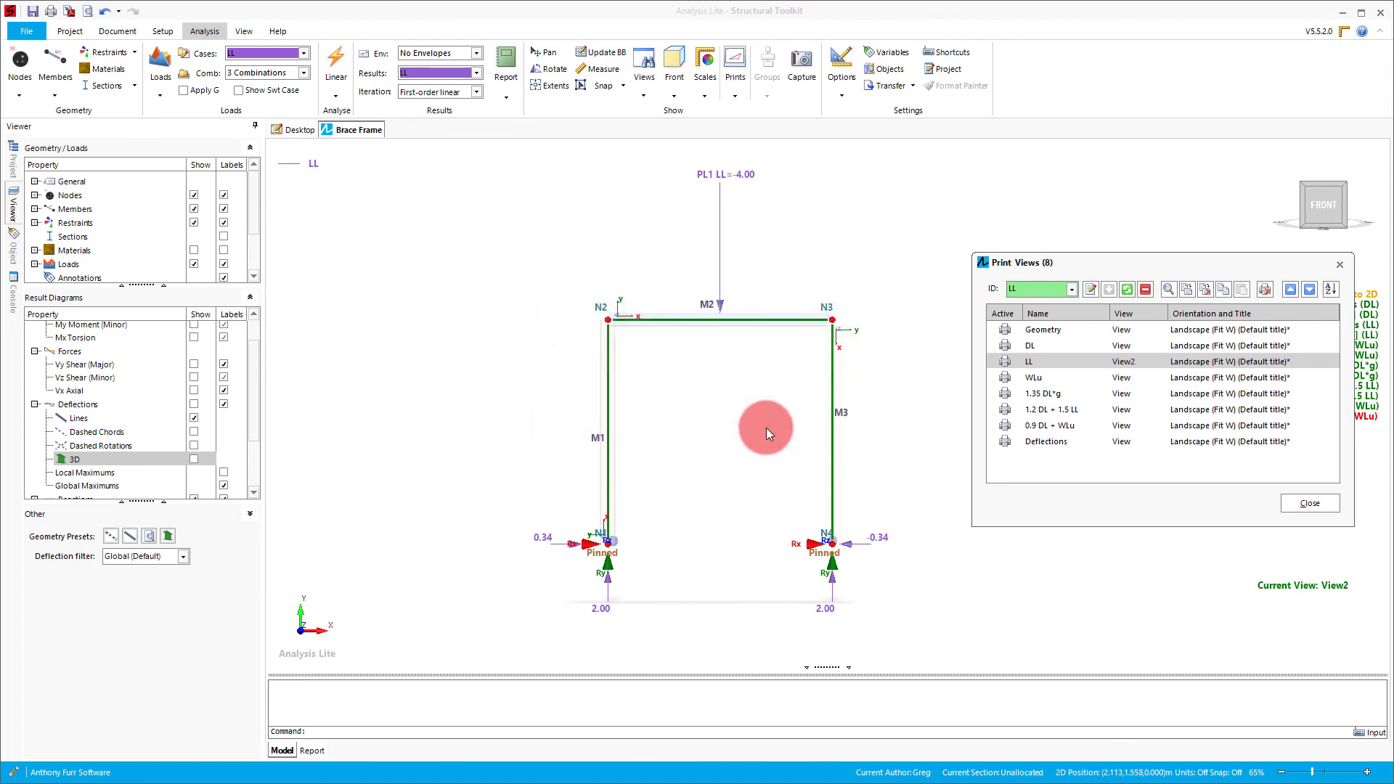
Review the WLu, 1.35 DL*g and 1.2 DL + 1.5 LL print views.
left_click(1006, 378)
left_click(1042, 395)
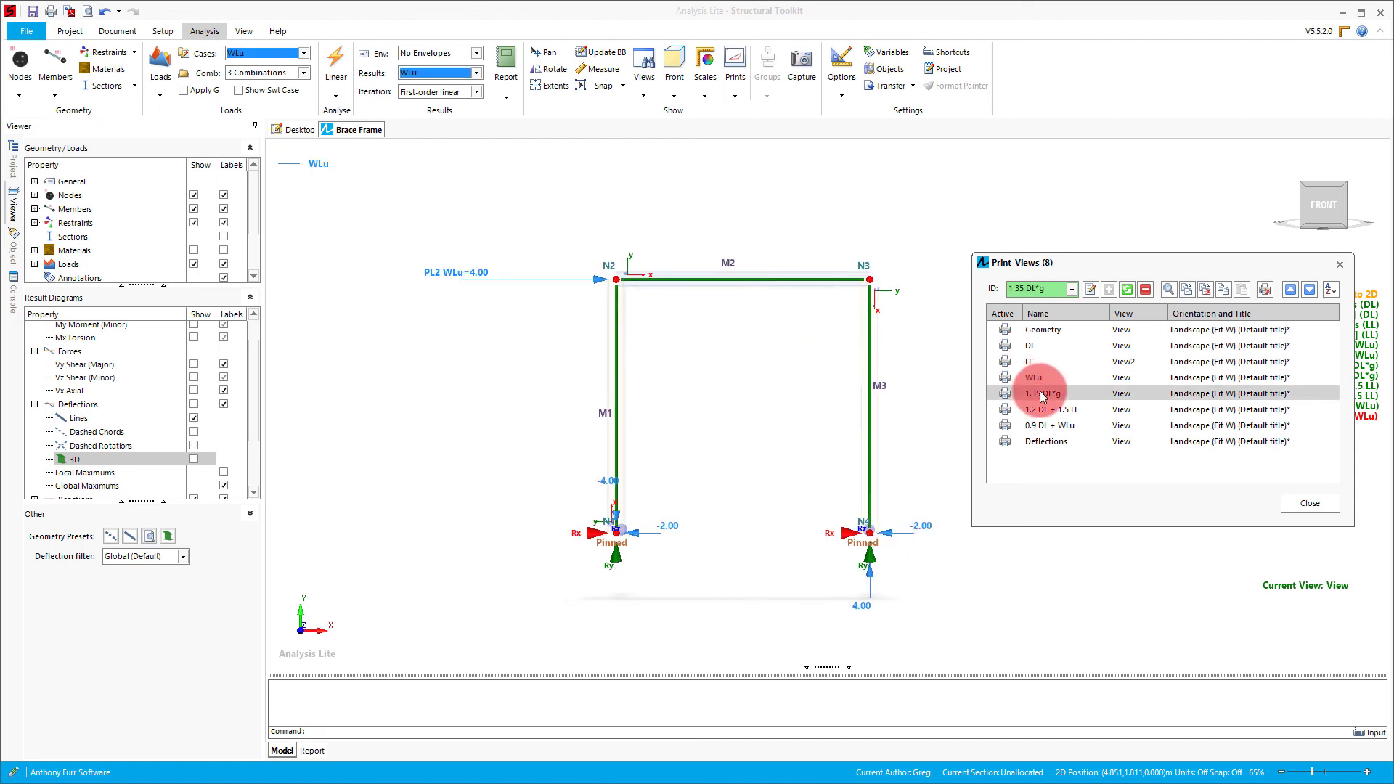
left_click(1049, 410)
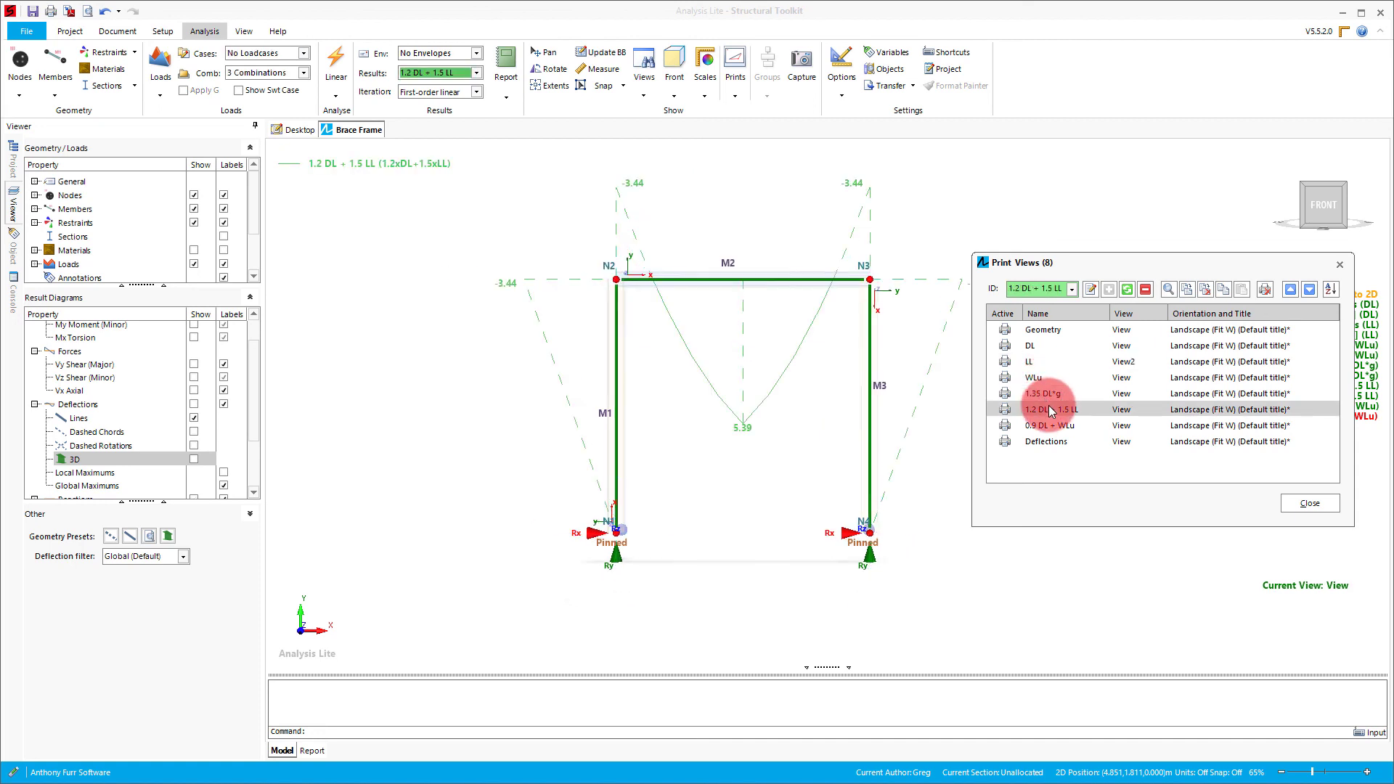
Reduce the moment diagram scale in the 0.9 DL + WLu print view and update that print view.
left_click(1050, 426)
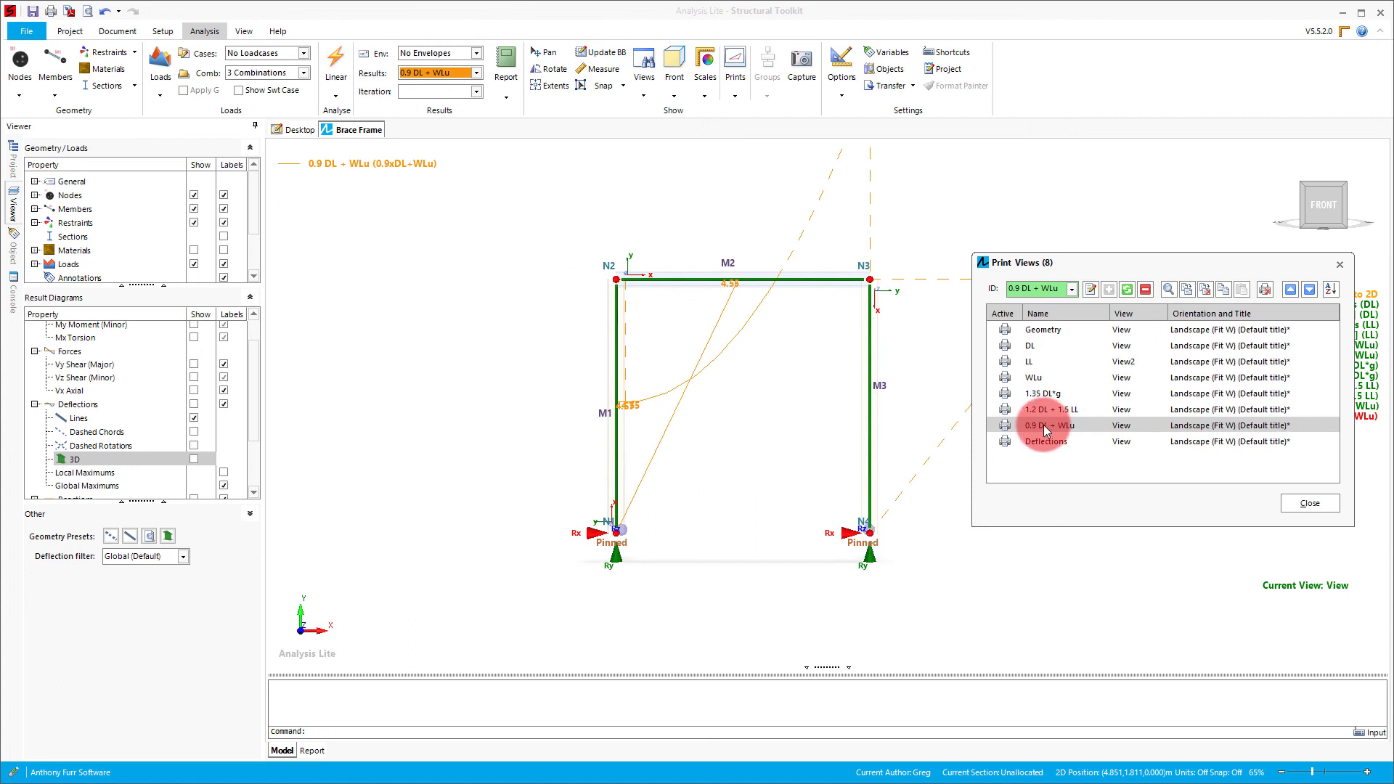
left_click(950, 12)
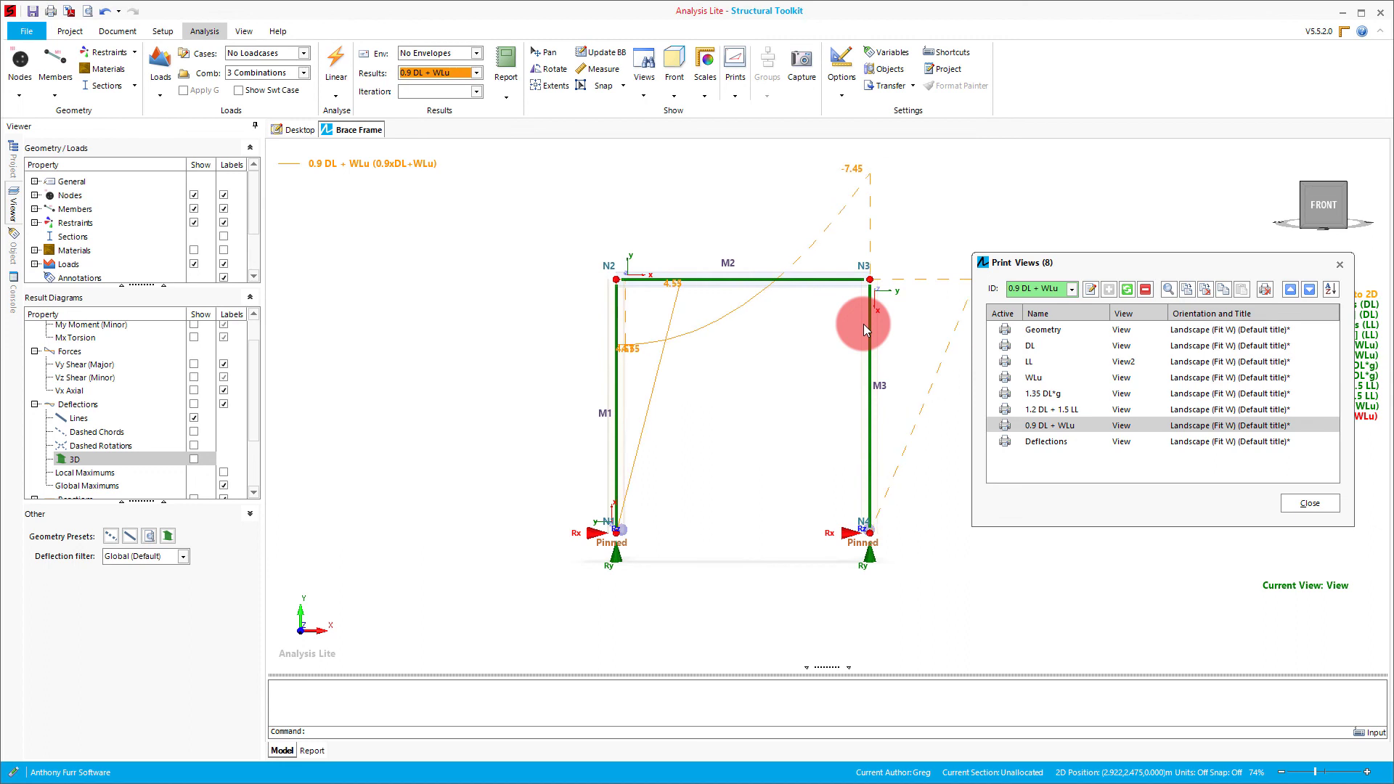
left_click(1127, 292)
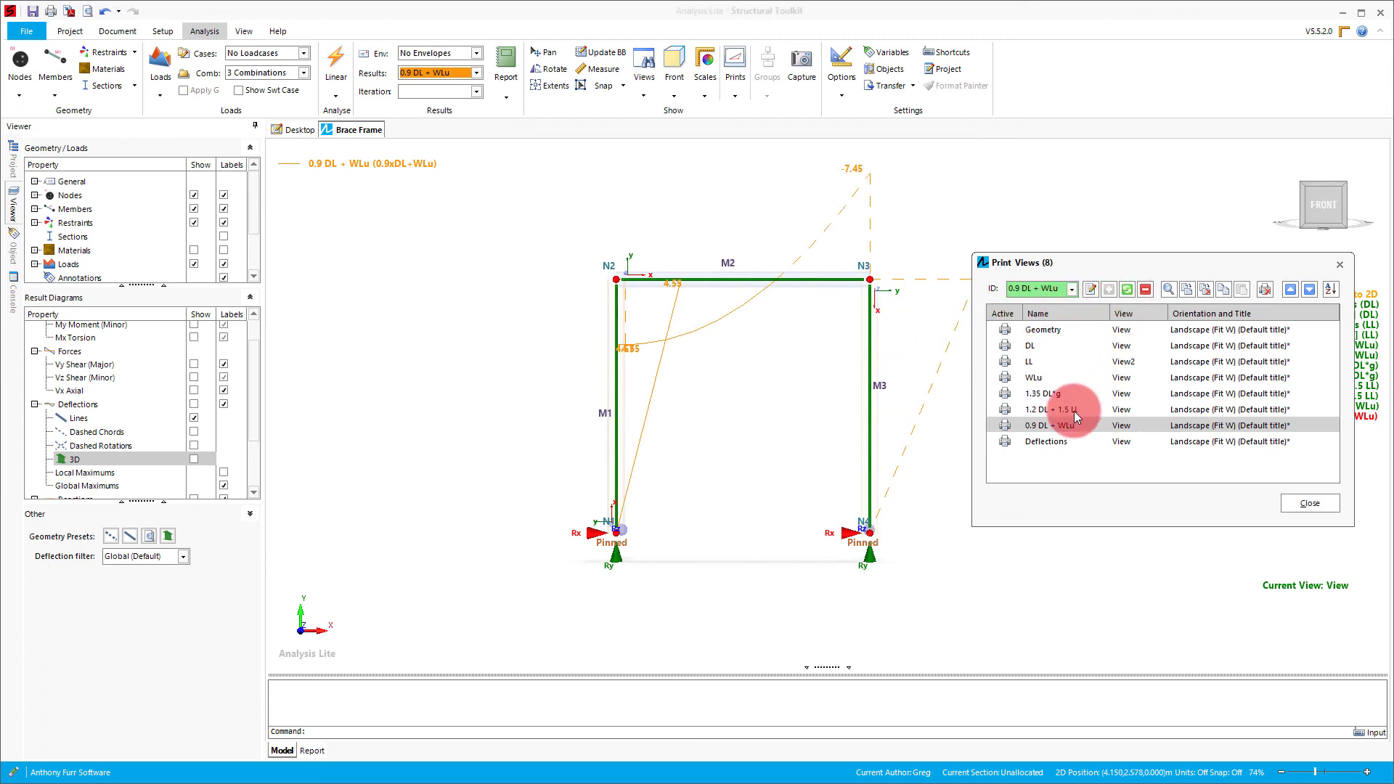
Display the Deflections print view, close the print view list, and examine the options for printing and exporting print views.
left_click(1051, 442)
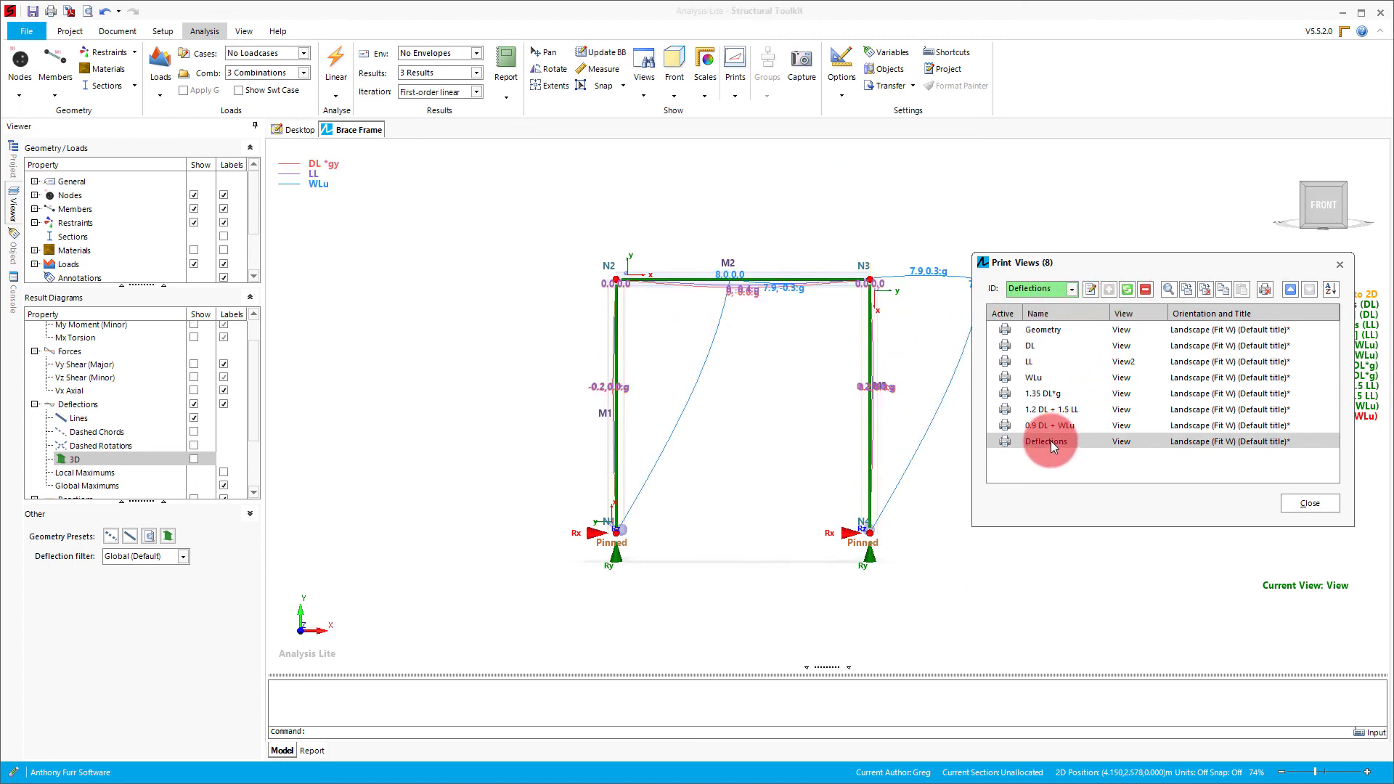
left_click_drag(1113, 269, 1173, 299)
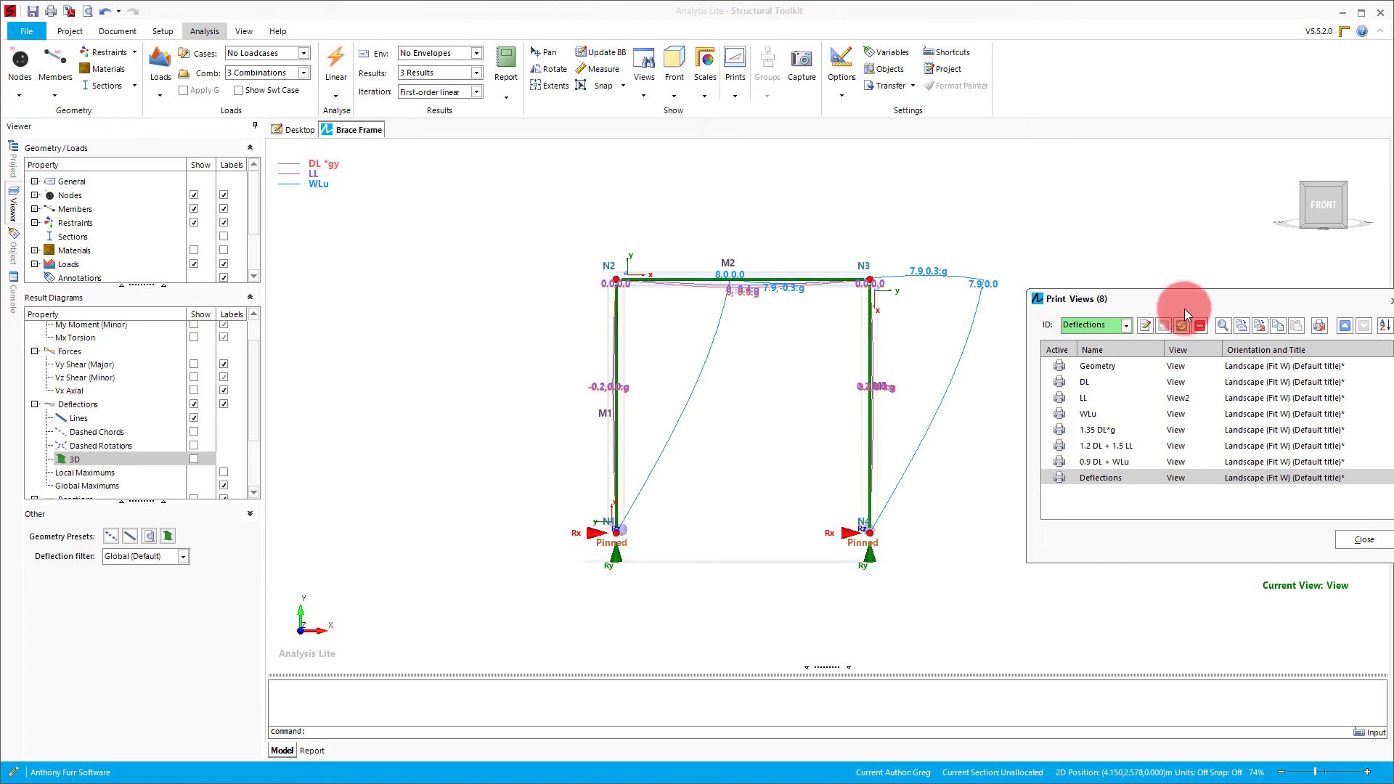
left_click(1364, 540)
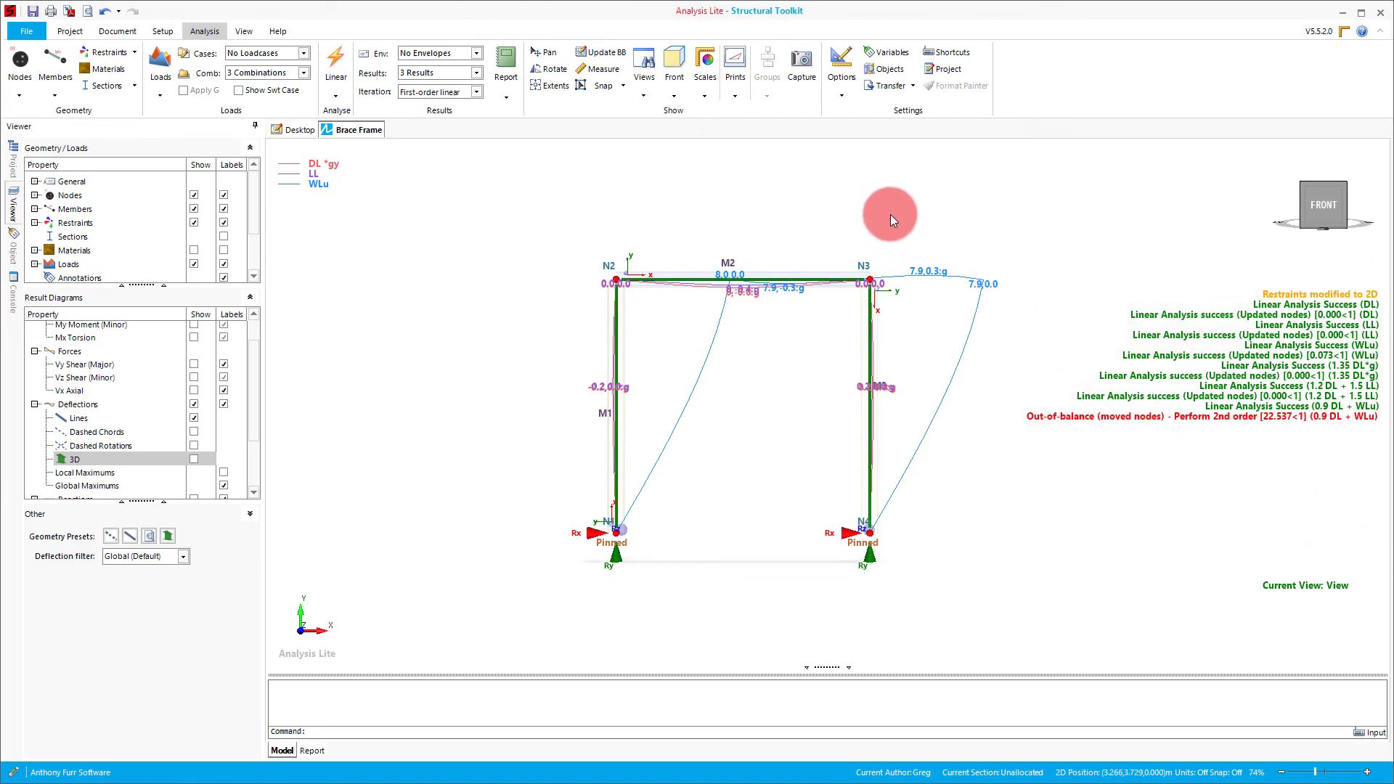
left_click(737, 103)
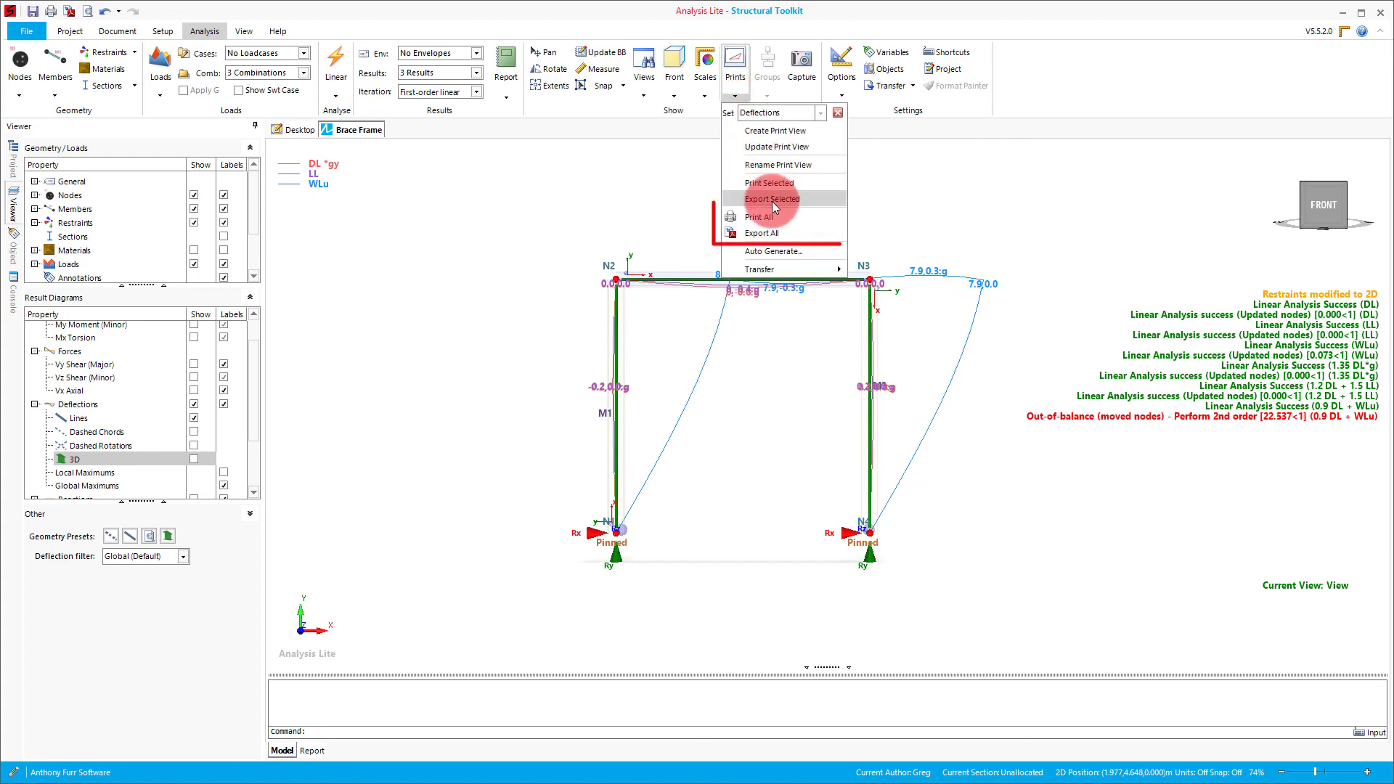
left_click(894, 217)
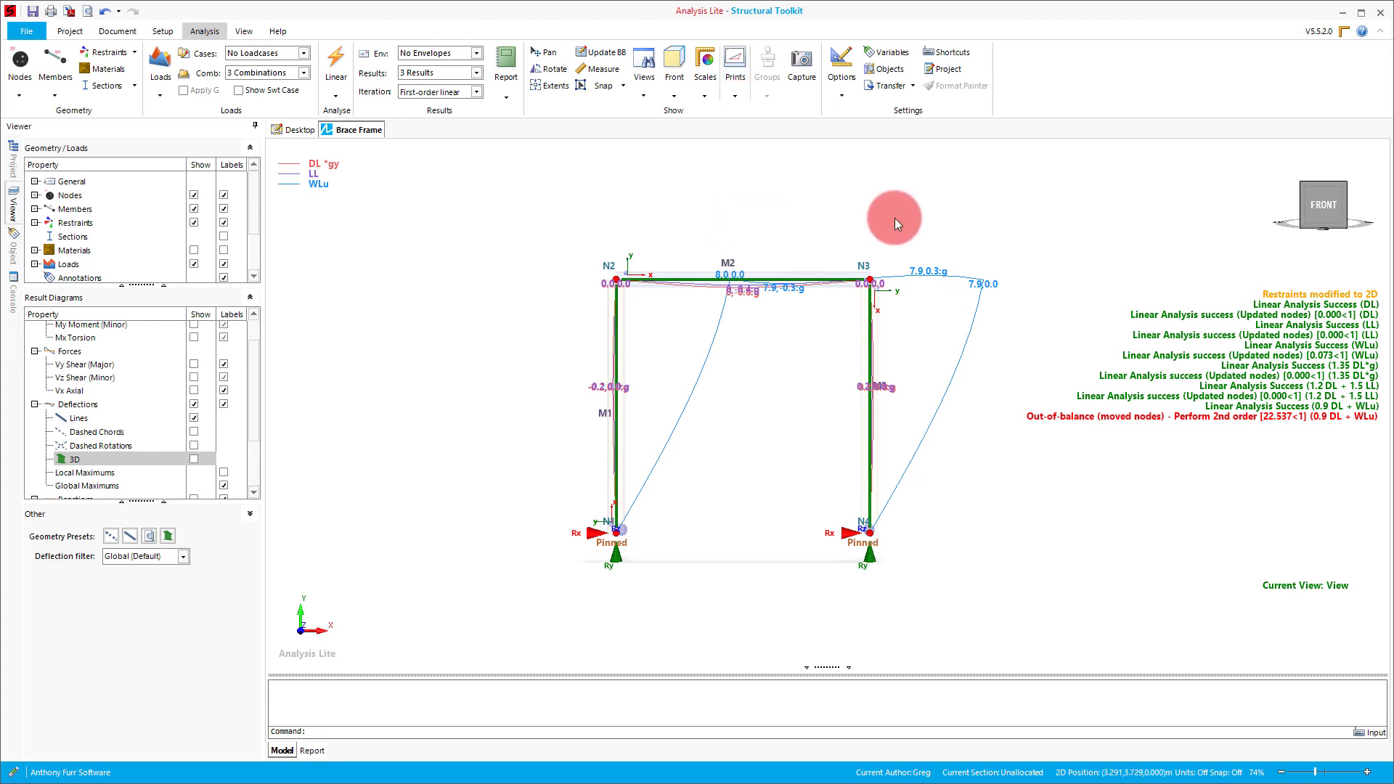